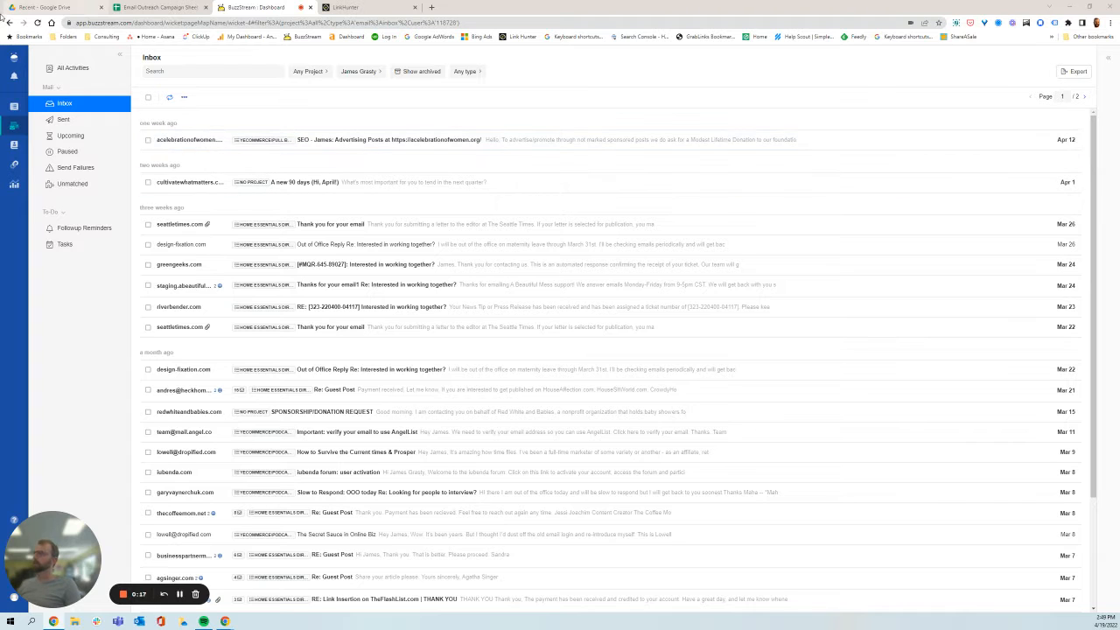
# Start a new project from the projects area and name it "2Sand - product reviews"
pyautogui.click(14, 110)
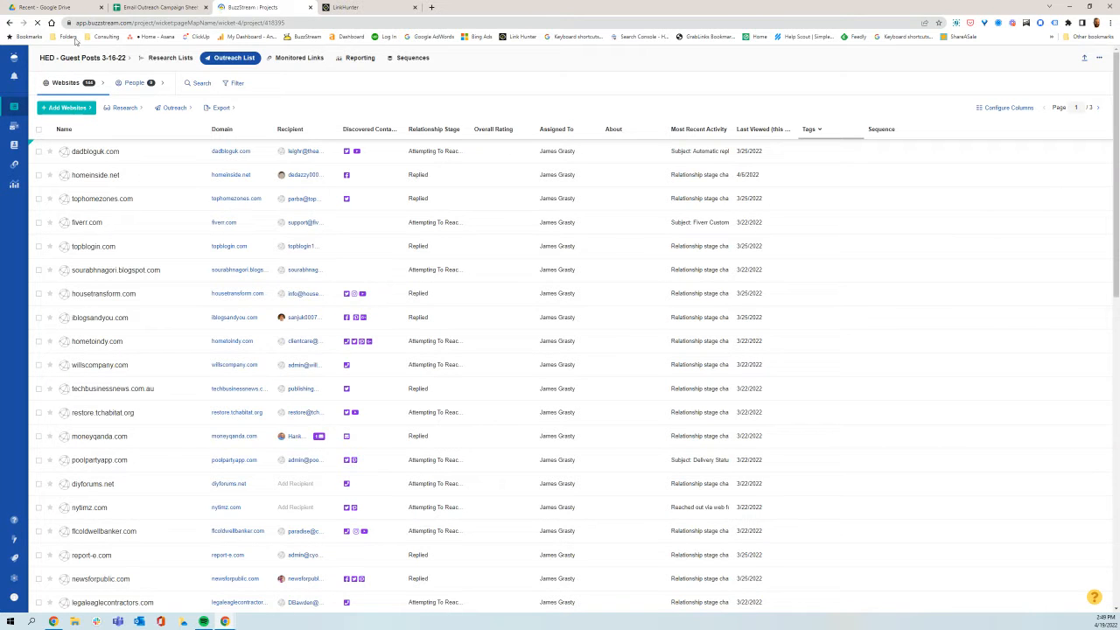
pyautogui.click(120, 59)
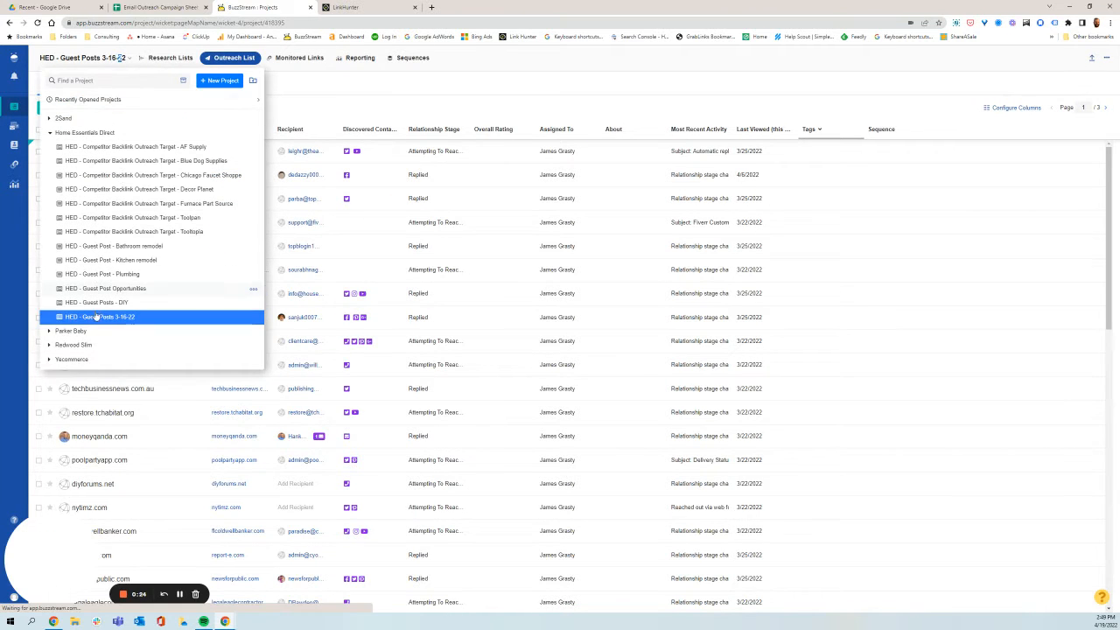
pyautogui.click(219, 80)
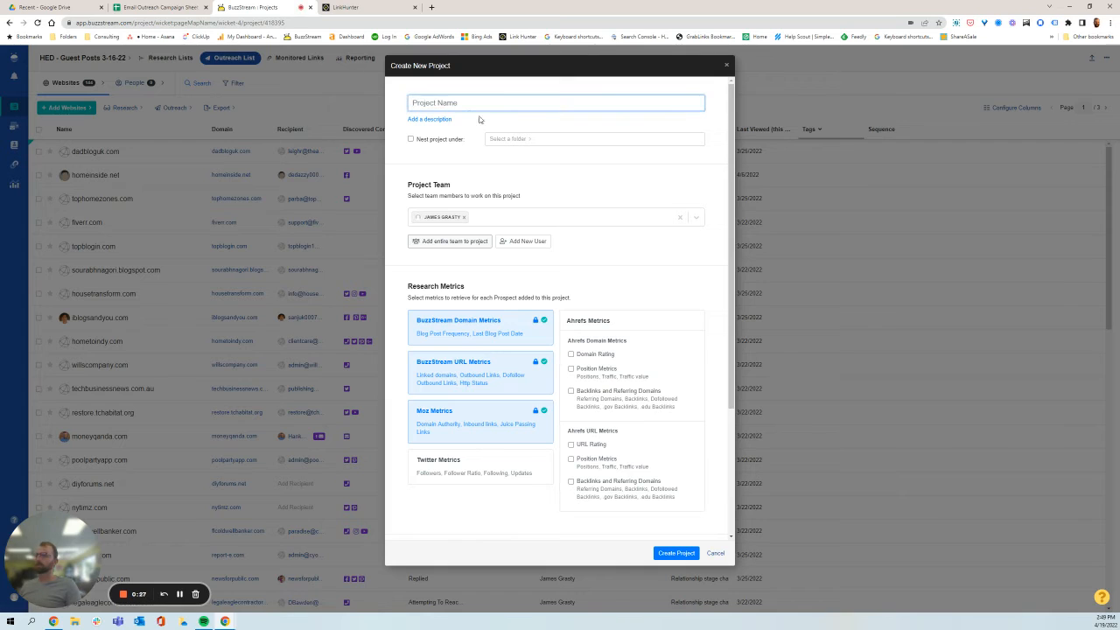
pyautogui.write('2Sa')
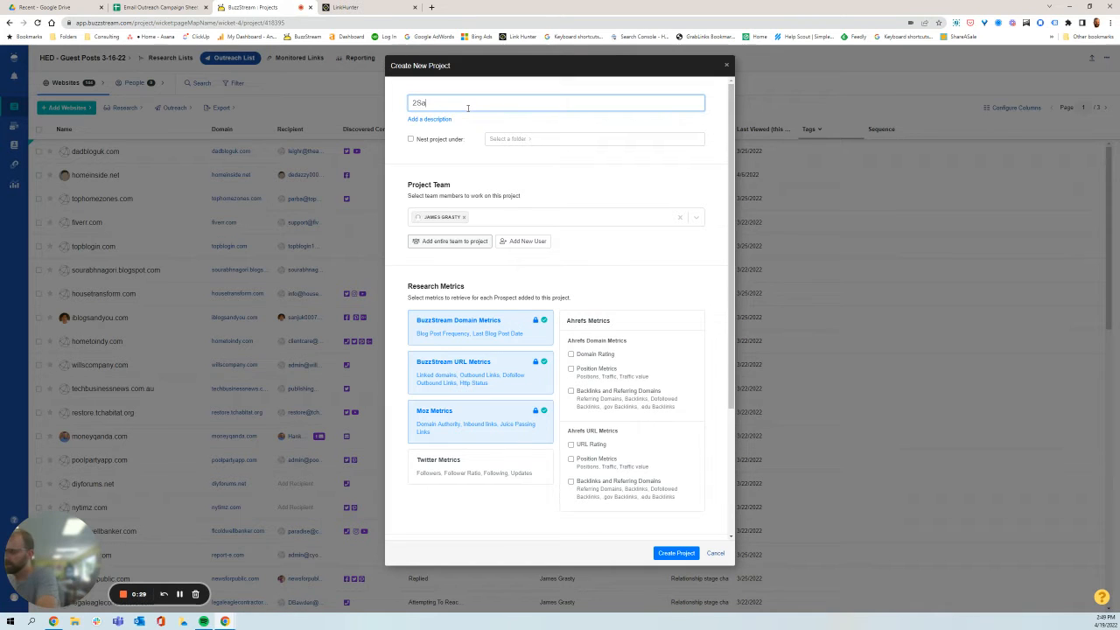
pyautogui.write('nd - produc')
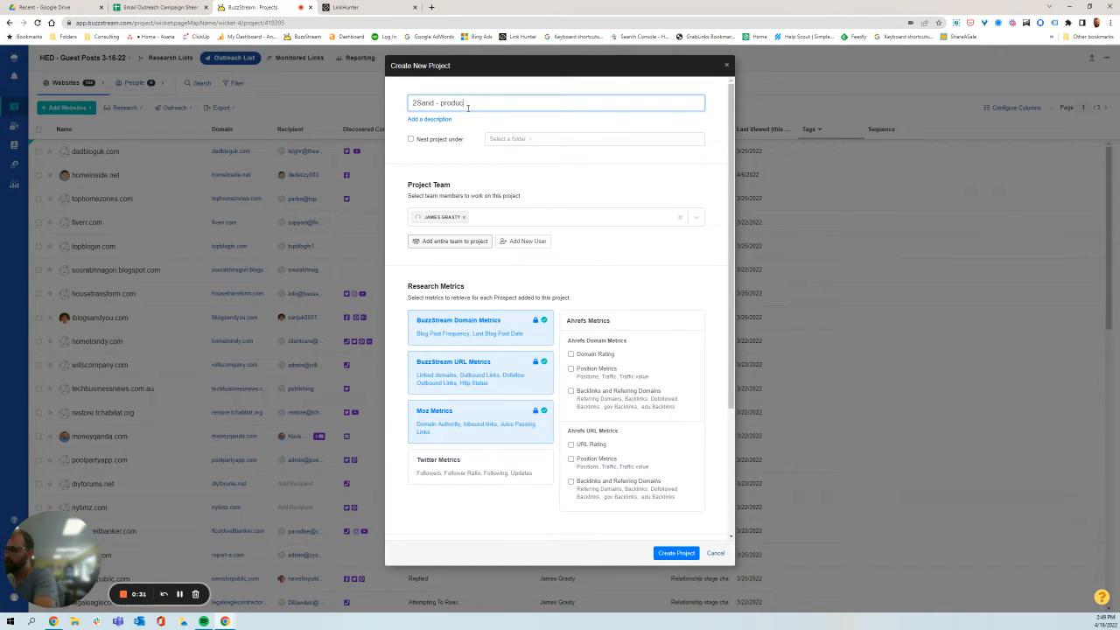
pyautogui.write('t.coviews')
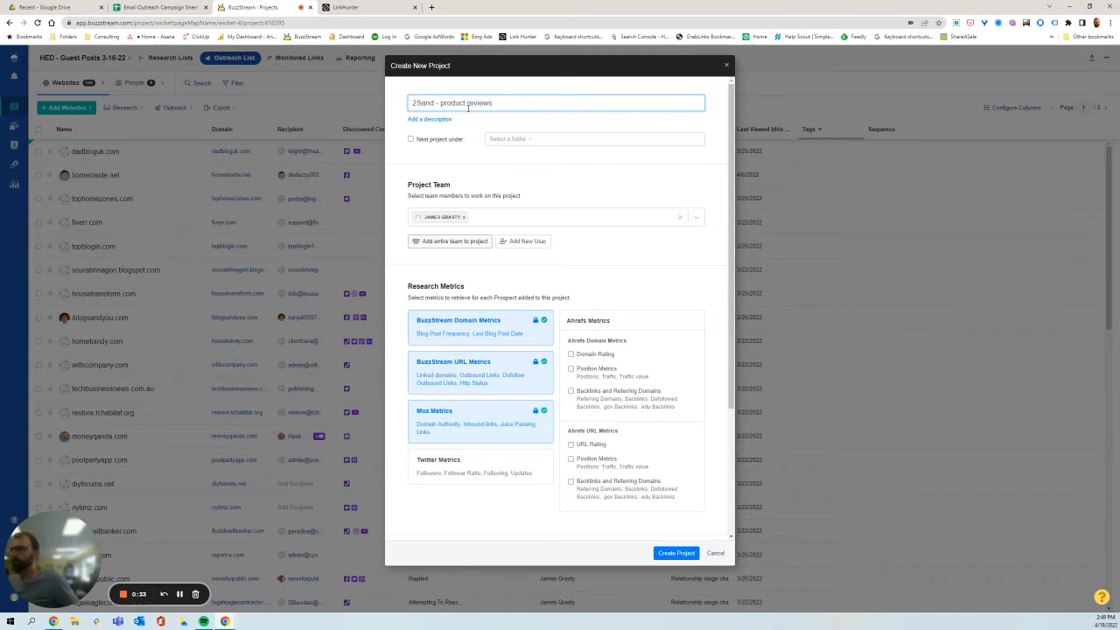
# Add the first suggested colleague to the new project's team
pyautogui.click(495, 215)
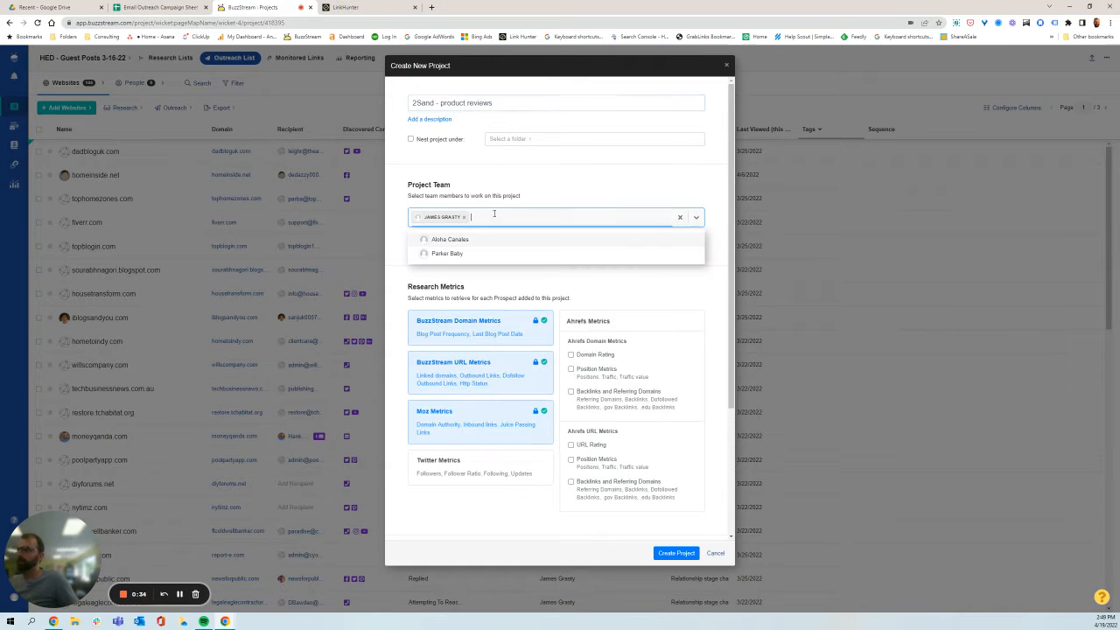
pyautogui.click(472, 240)
pyautogui.click(485, 264)
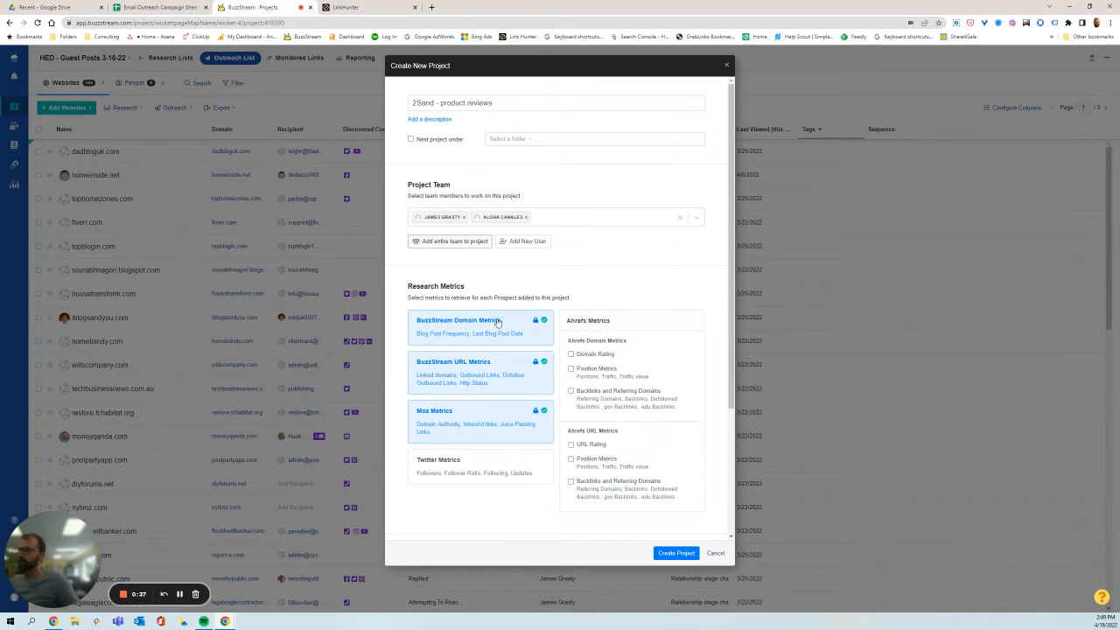
# Enable all Ahrefs domain metrics and all Ahrefs URL metrics, including ratings, positions, and backlinks and referring domains, for the project
pyautogui.scroll(-1, 537, 301)
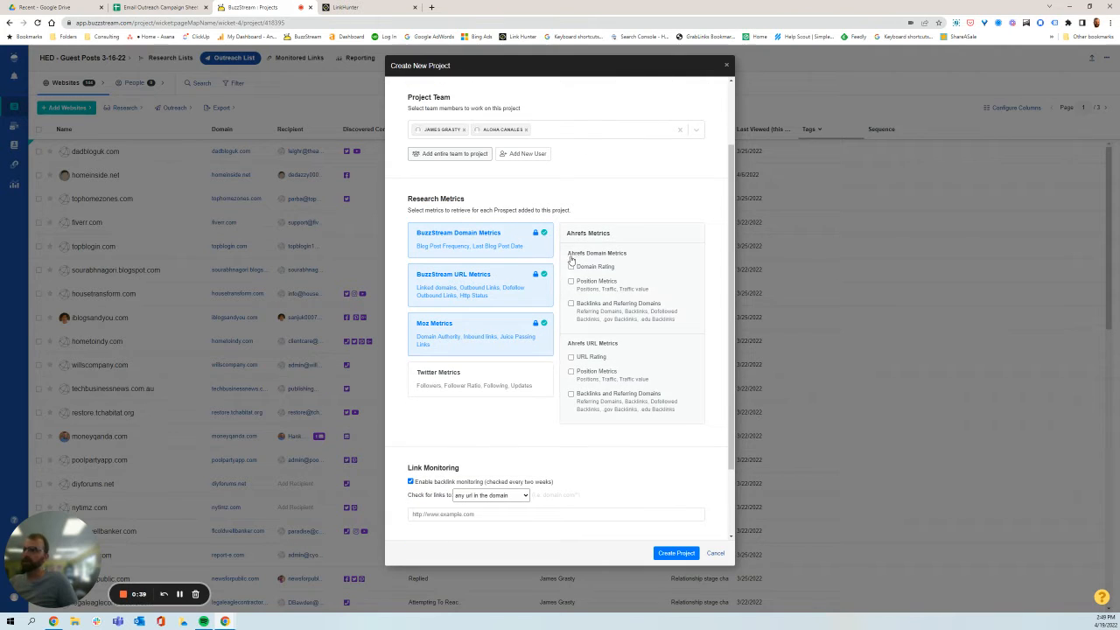
pyautogui.click(571, 267)
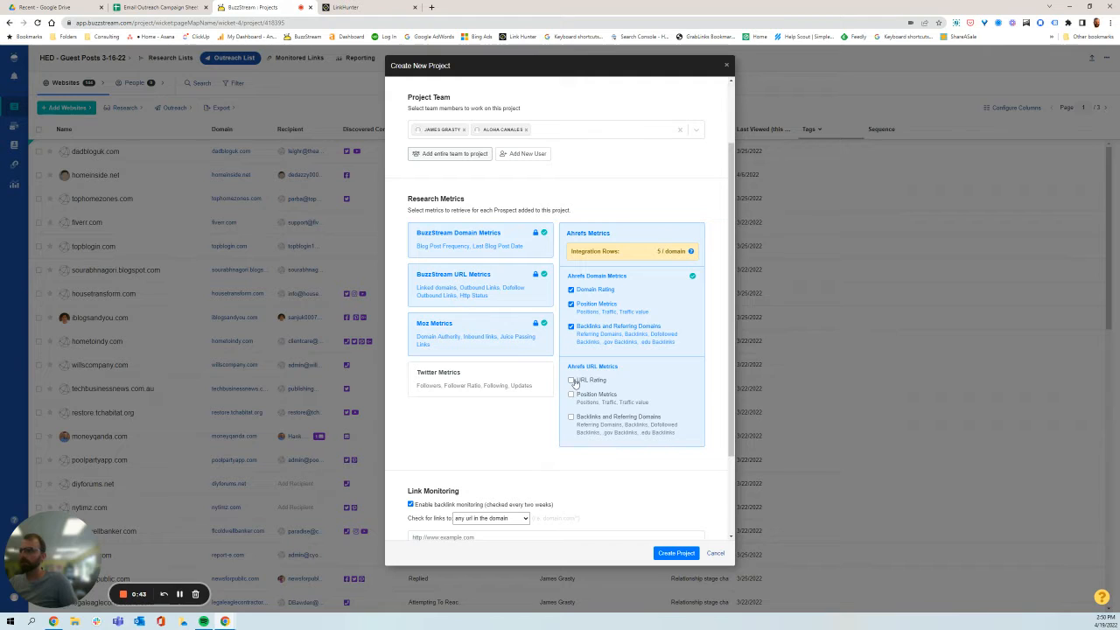
pyautogui.click(571, 381)
pyautogui.click(570, 395)
pyautogui.click(571, 417)
pyautogui.scroll(-1, 551, 429)
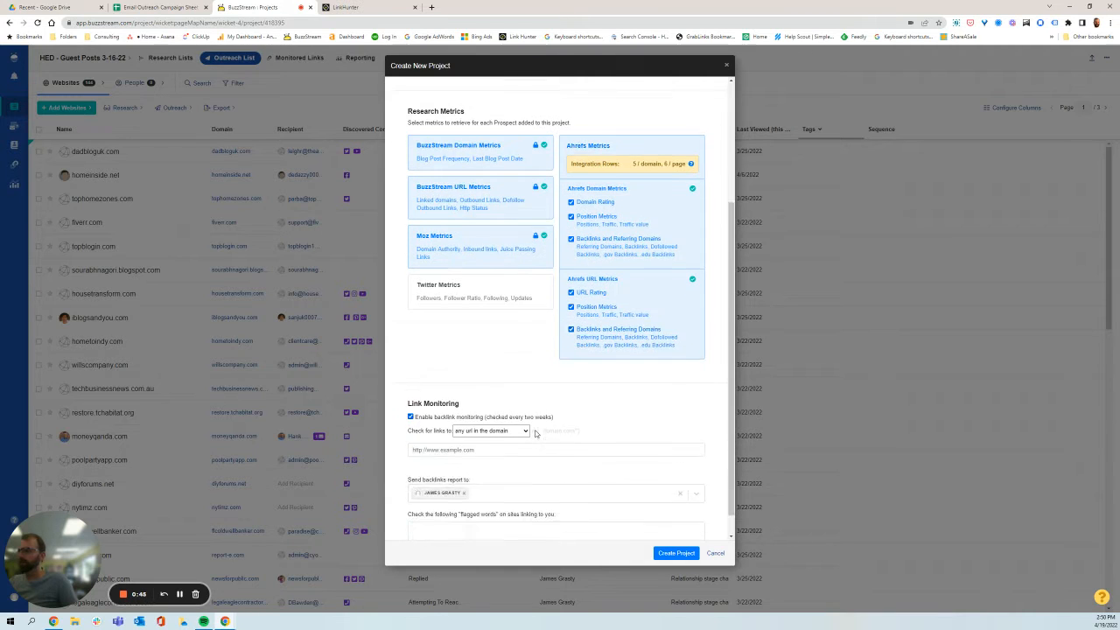
# Set link monitoring to the domain 2sand.com, remove the backlinks report recipient, and create the project
pyautogui.scroll(-1, 535, 433)
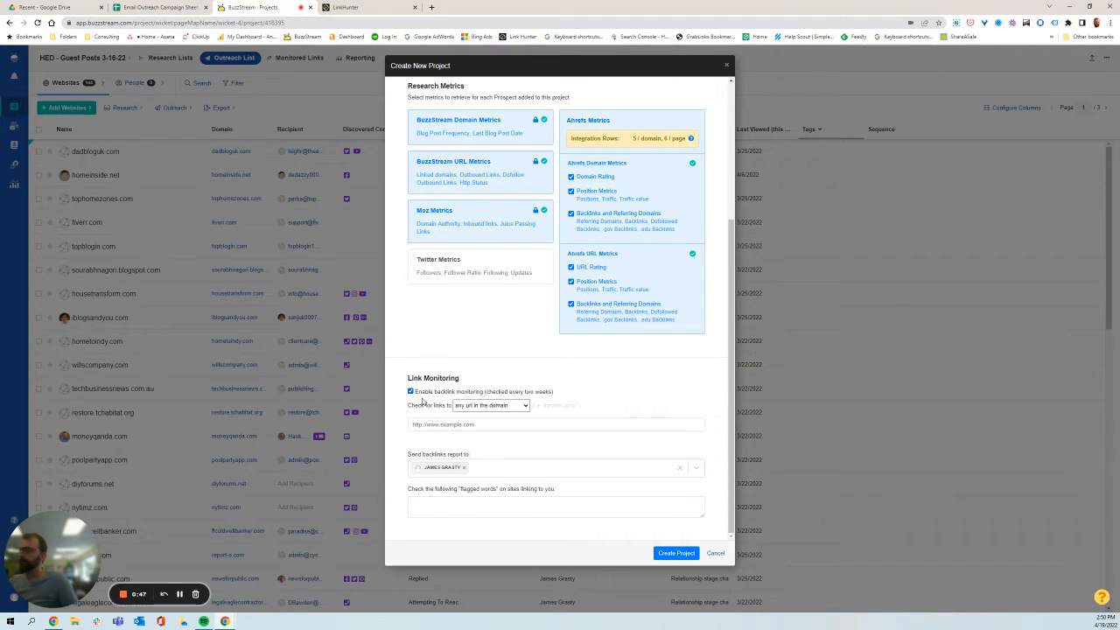
pyautogui.click(426, 423)
pyautogui.write('2sam')
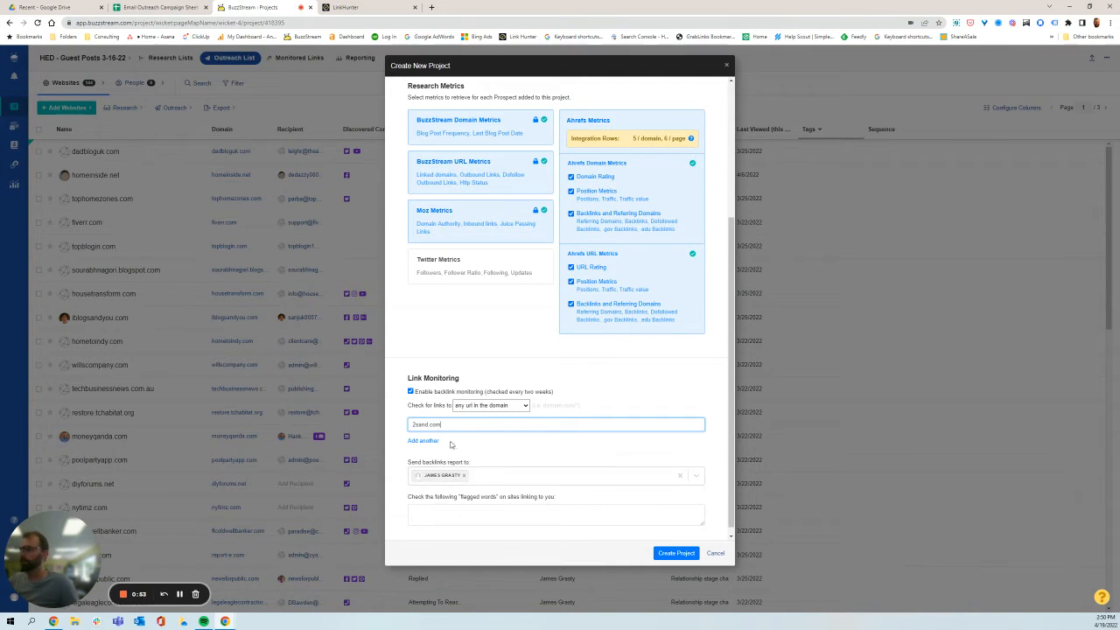
pyautogui.click(464, 475)
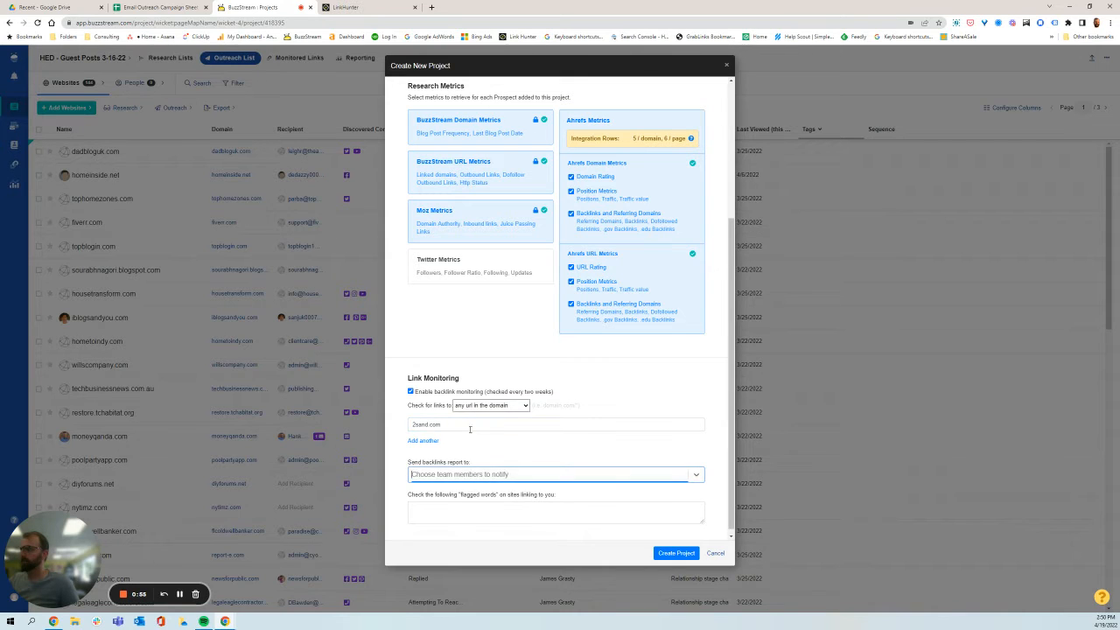
pyautogui.click(676, 552)
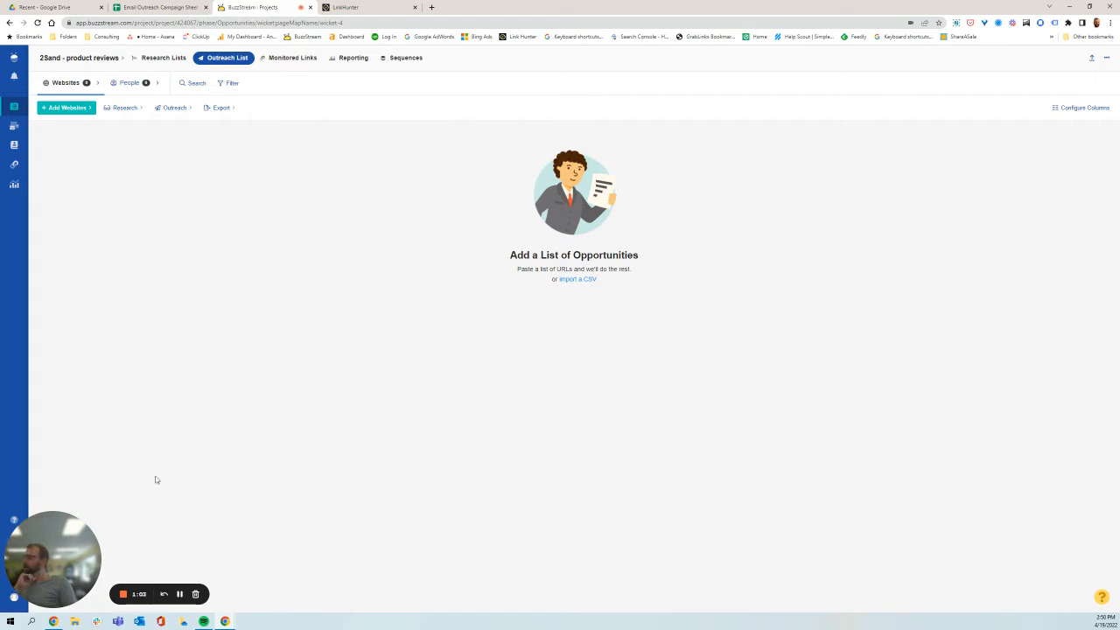
# Search BuzzStream Discovery for sandpaper influencers, browse the results, and close Discovery
pyautogui.moveTo(64, 551); pyautogui.dragTo(122, 546)
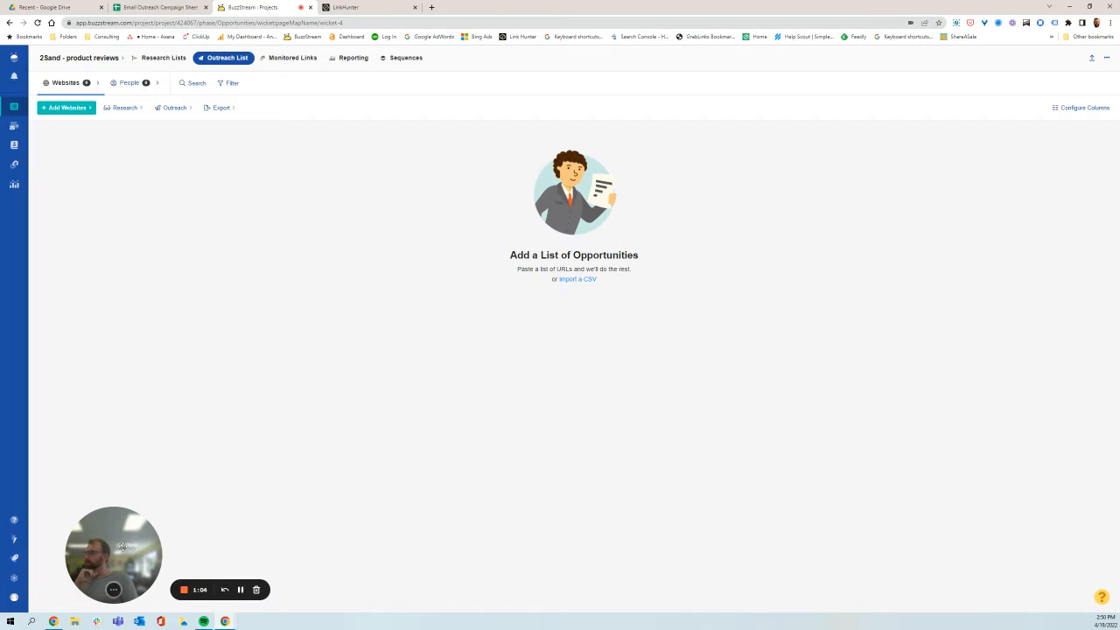
pyautogui.click(13, 564)
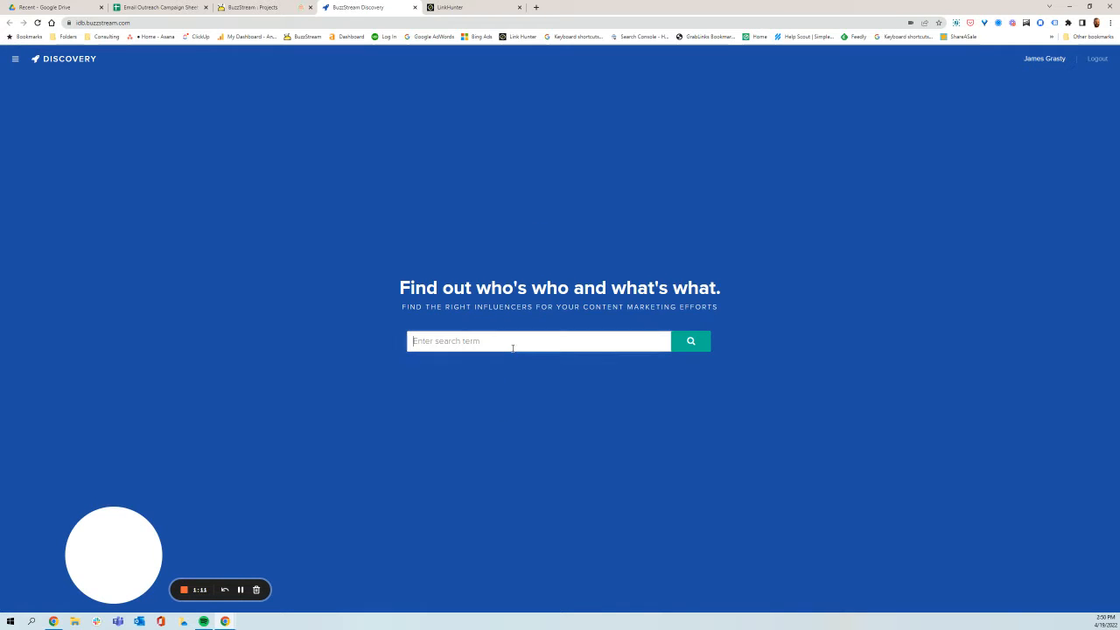
pyautogui.write('sandpaper')
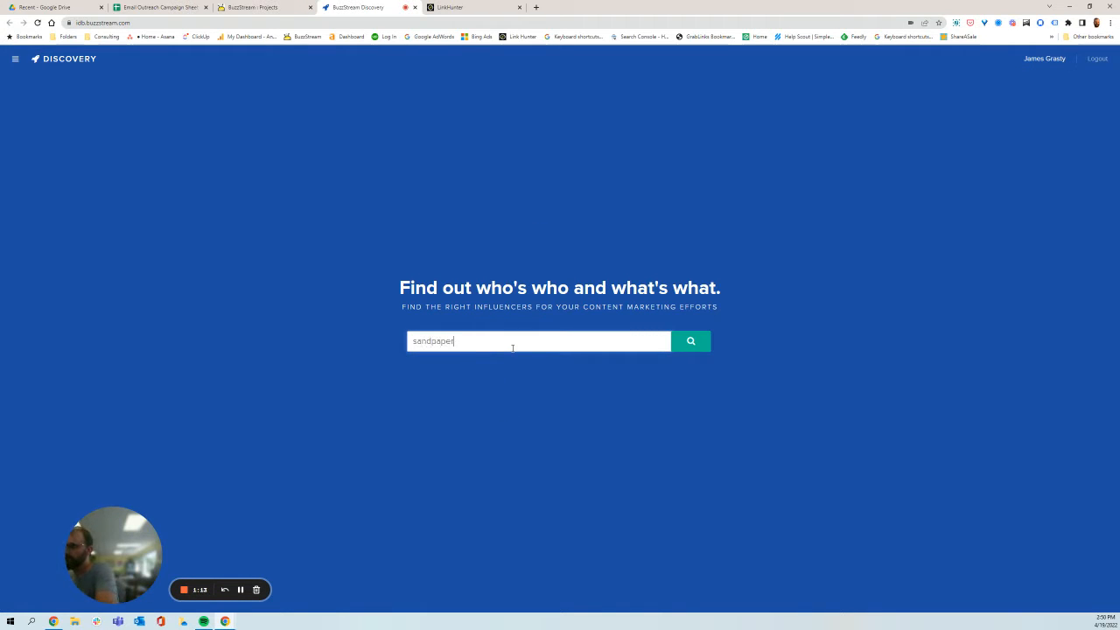
pyautogui.press('Return')
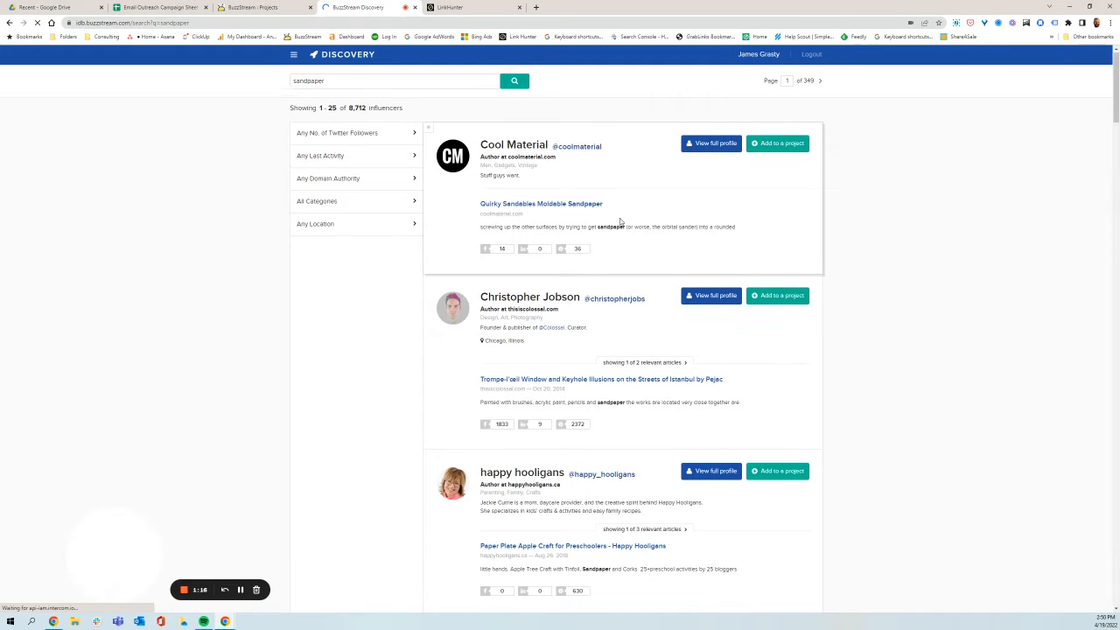
pyautogui.scroll(-2, 619, 221)
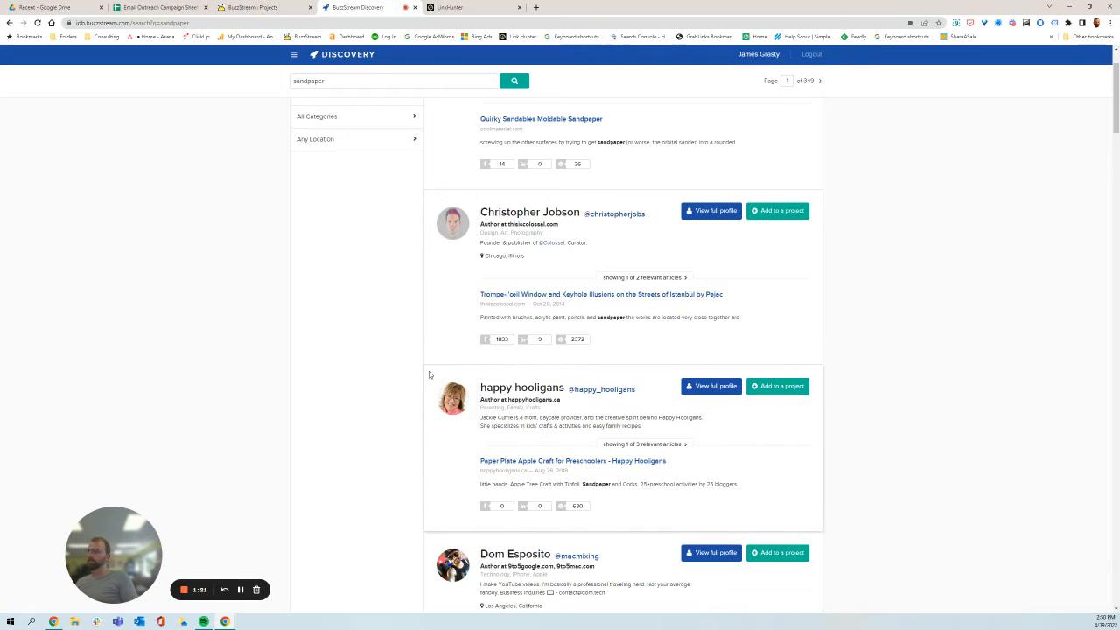
pyautogui.scroll(-3, 429, 375)
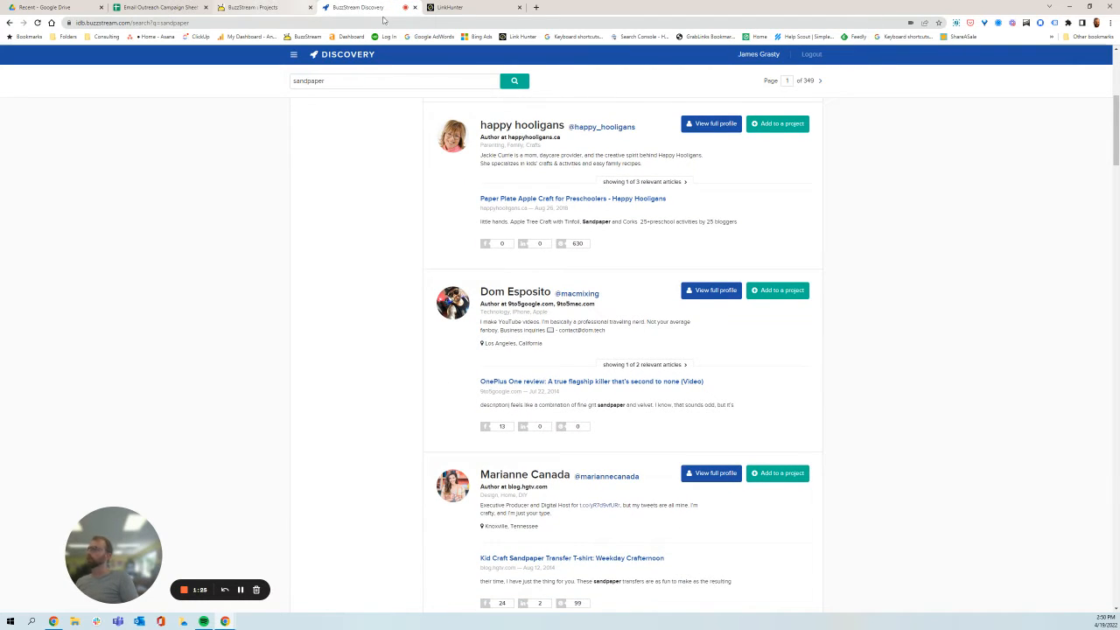
pyautogui.click(415, 7)
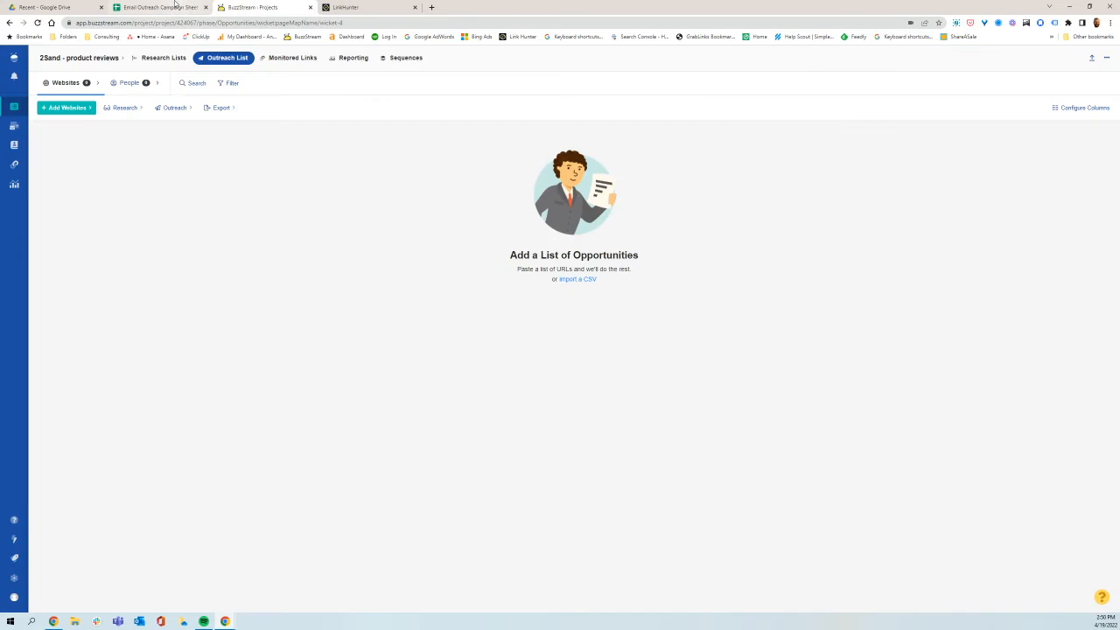
# Switch to the Email Outreach Campaign Sheet - 2Sand spreadsheet in Google Sheets and open its Keywords sheet
pyautogui.click(174, 7)
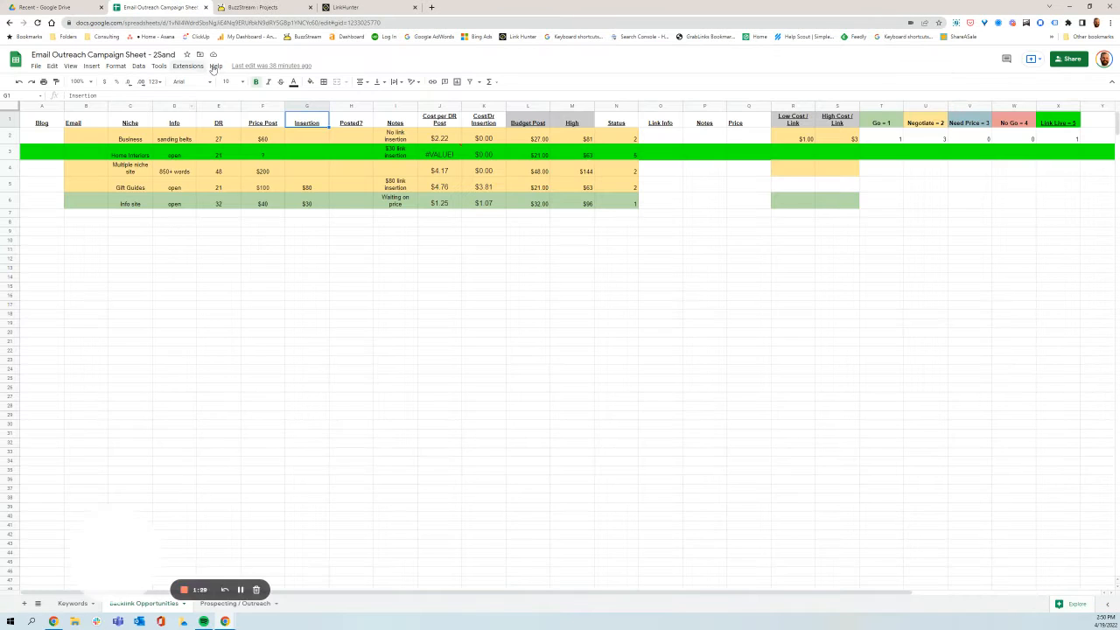
pyautogui.click(70, 604)
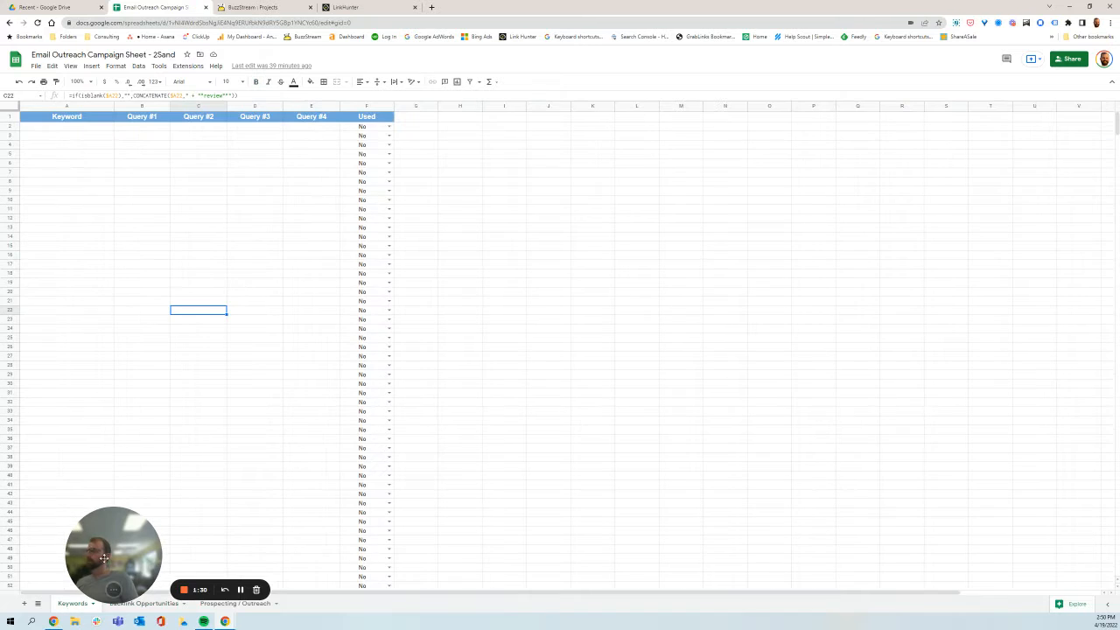
pyautogui.moveTo(98, 517); pyautogui.dragTo(63, 491)
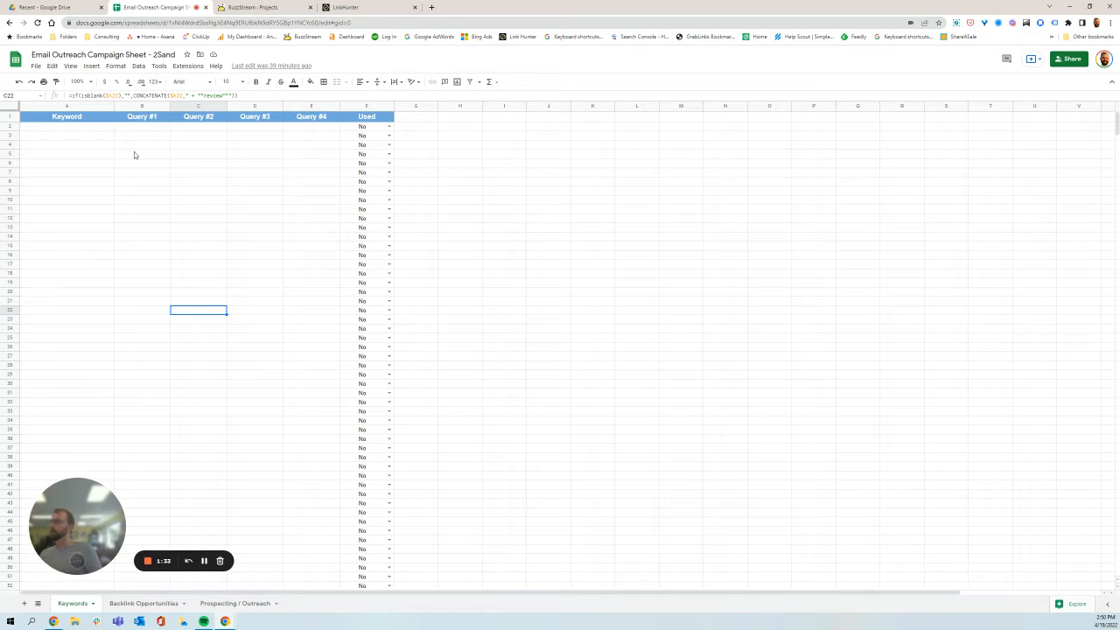
# Enter the keywords "sandpaper" in A2 and "sanding supplies" in A3 of the Keywords sheet
pyautogui.click(77, 128)
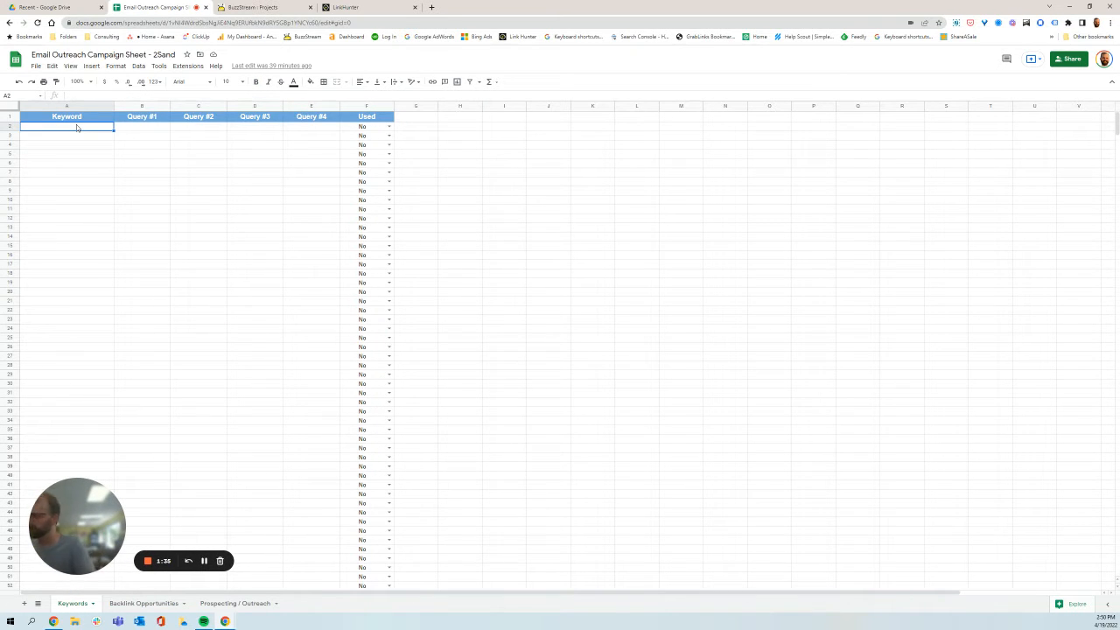
pyautogui.write('sandpaper')
pyautogui.press('Return')
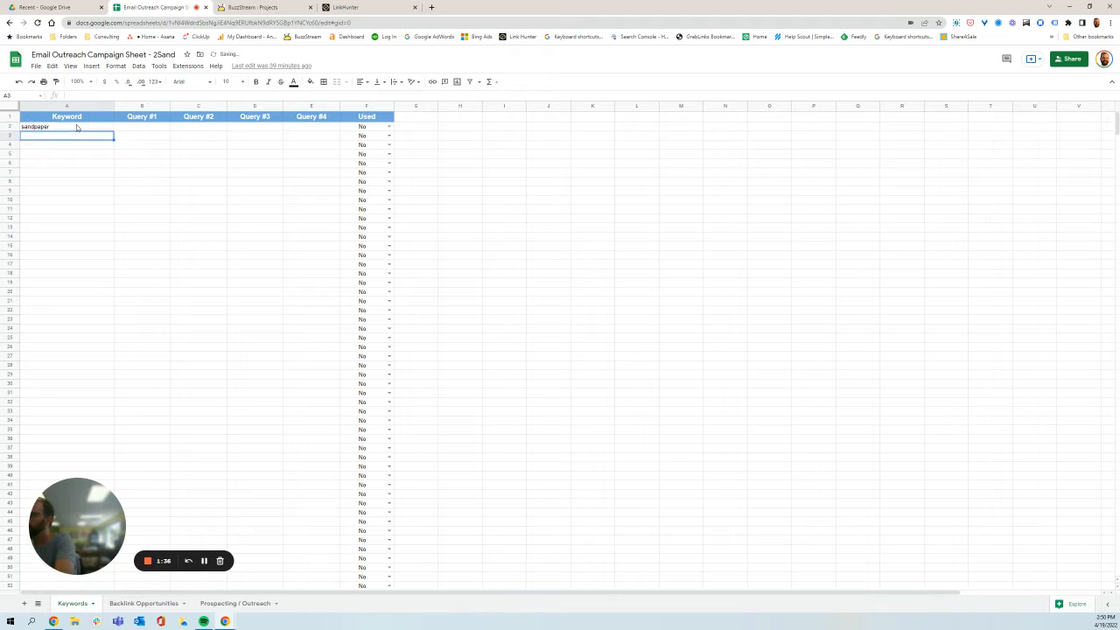
pyautogui.write('sand')
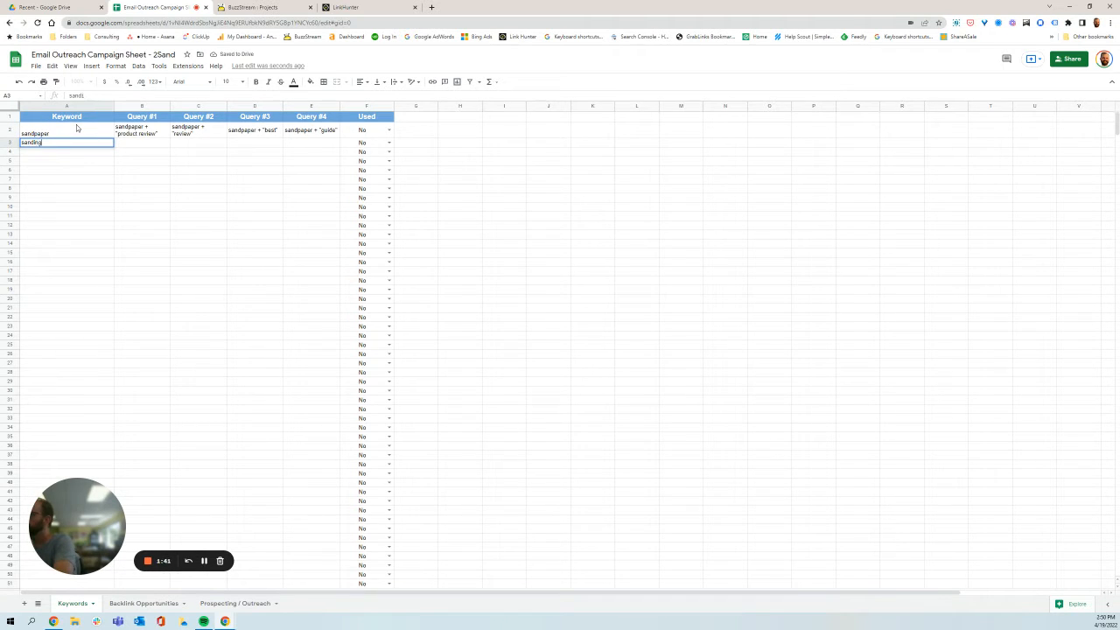
pyautogui.write('ing supplies')
pyautogui.press('Return')
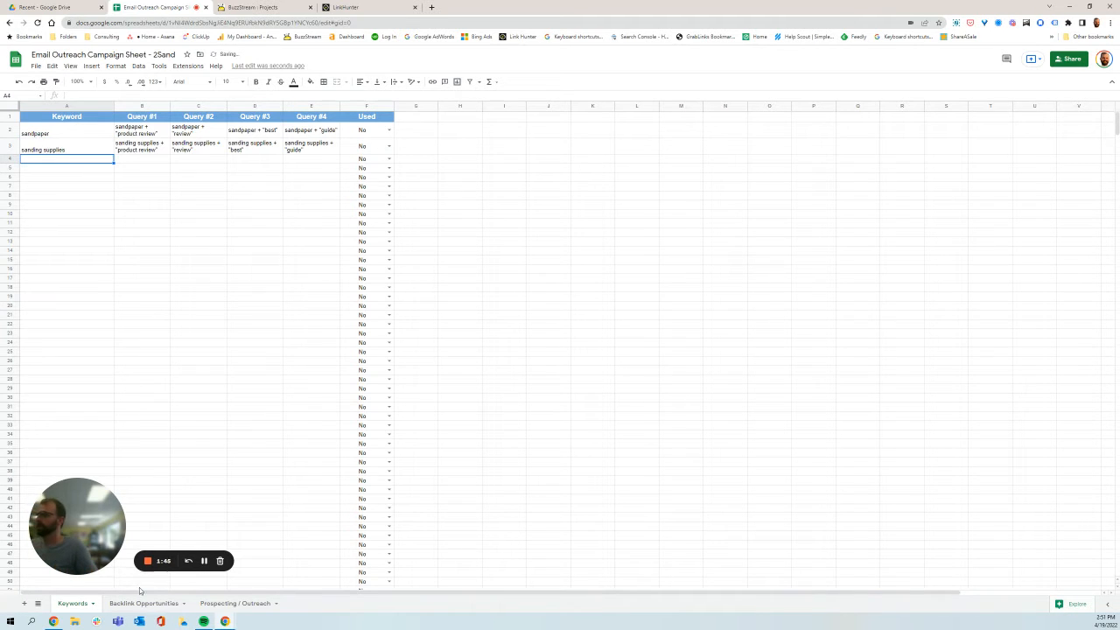
# Copy the keyword list in A3:A8 of the Prospecting / Outreach sheet into the Keywords sheet, starting at A2
pyautogui.click(143, 603)
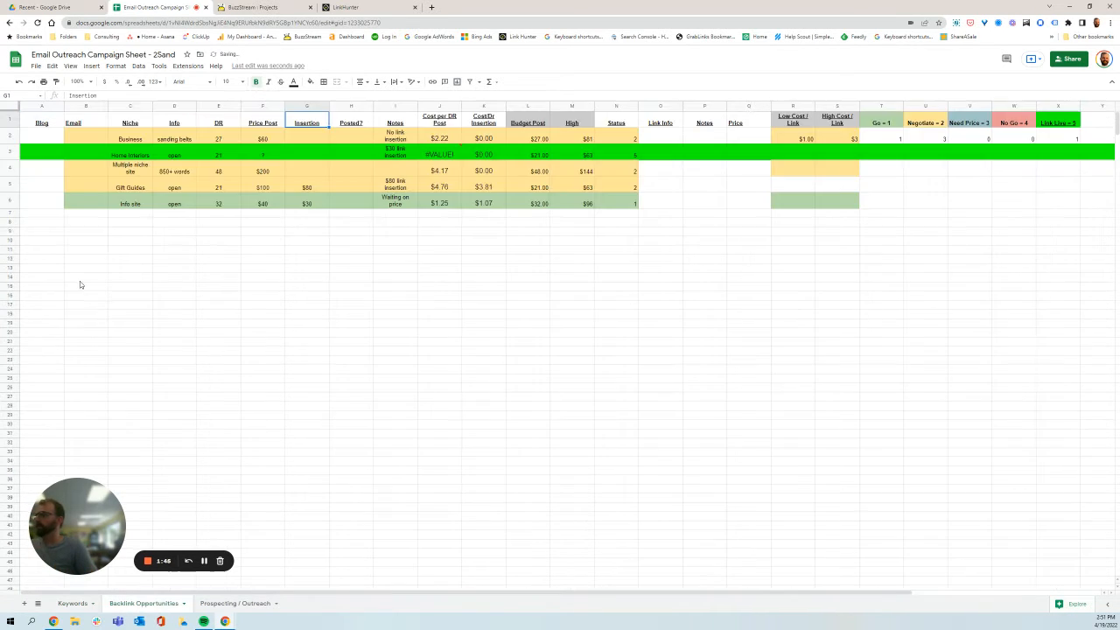
pyautogui.click(229, 603)
pyautogui.rightClick(66, 168)
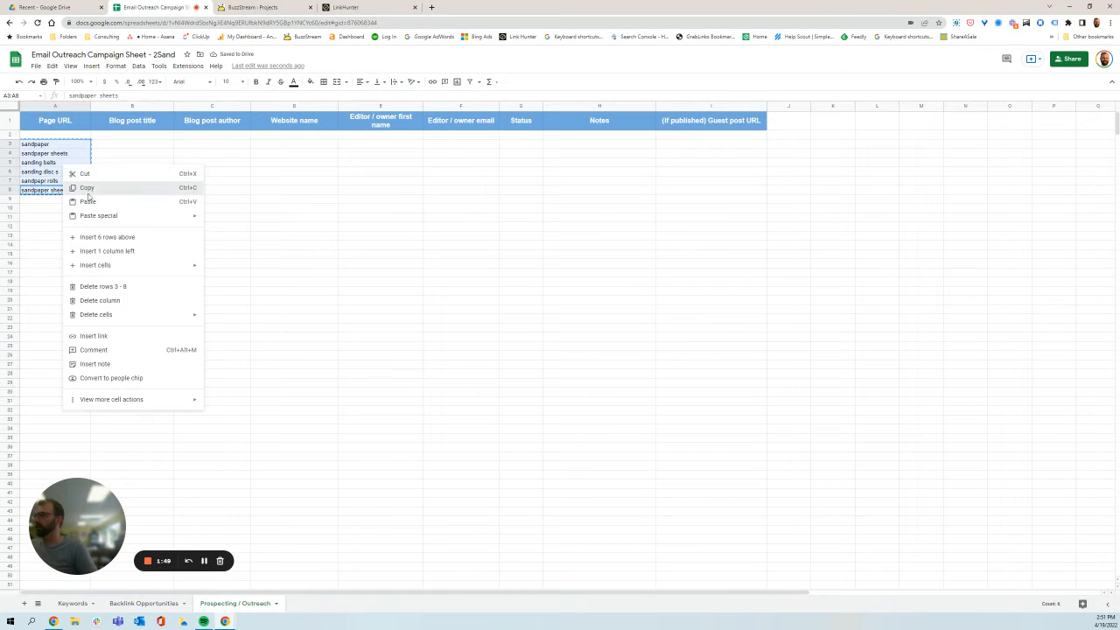
pyautogui.click(87, 187)
pyautogui.click(77, 604)
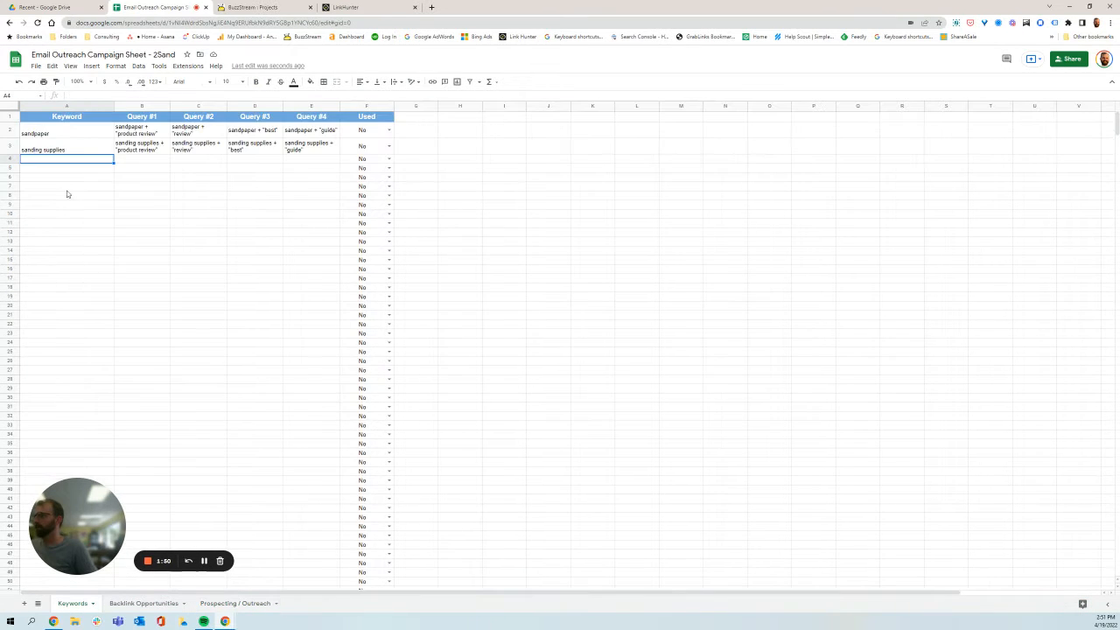
pyautogui.click(47, 129)
pyautogui.hotkey('ctrl', 'v')
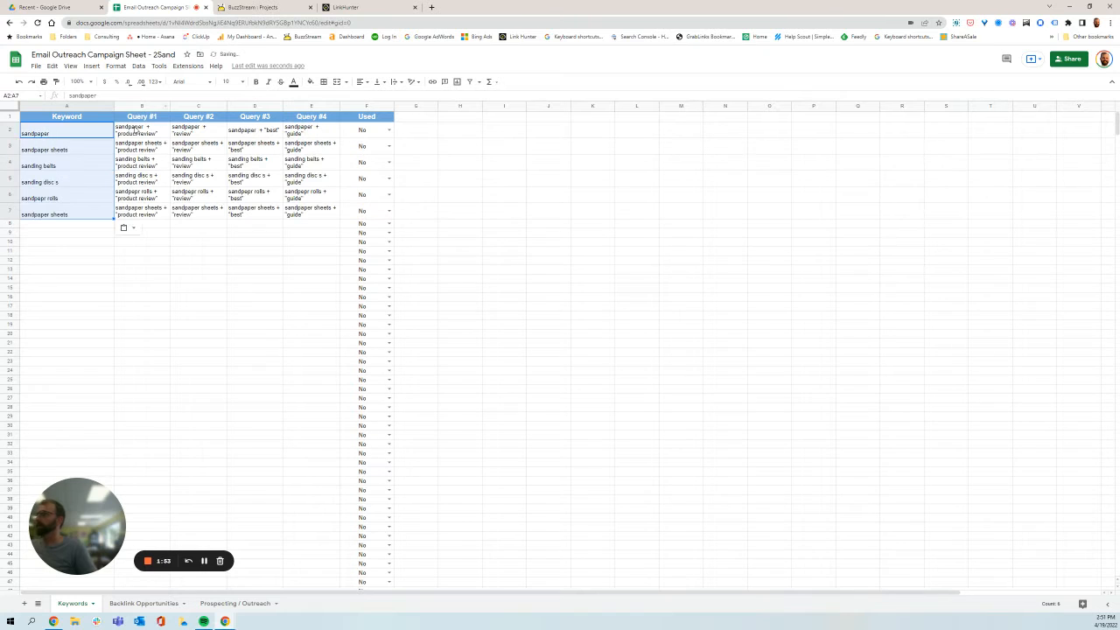
# Correct the keyword in A5 of the Keywords sheet to "sanding discs"
pyautogui.click(136, 132)
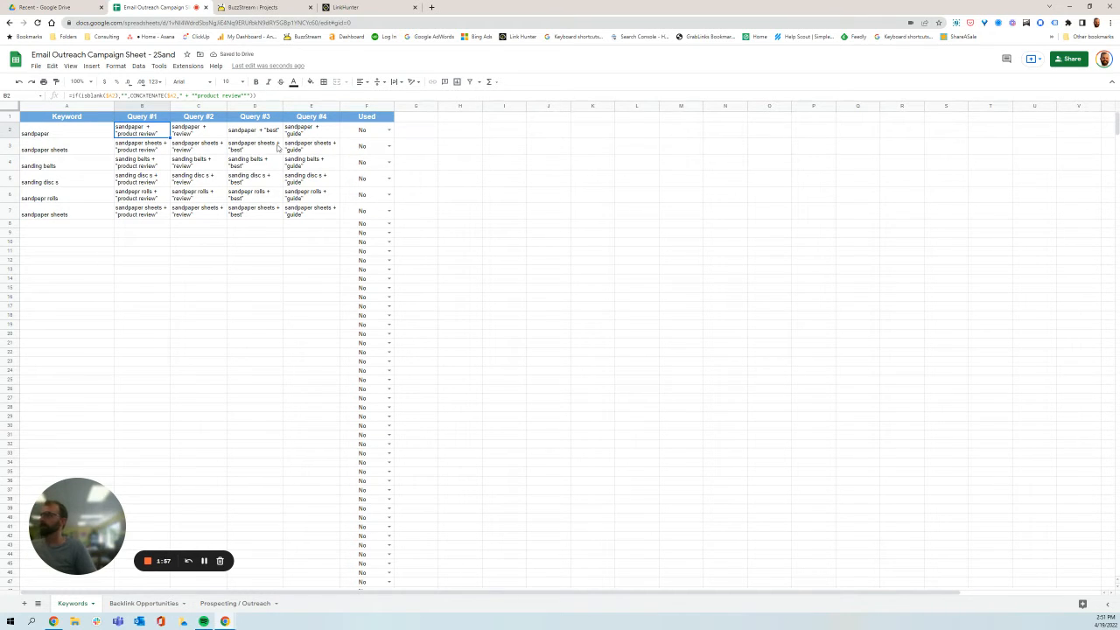
pyautogui.doubleClick(56, 177)
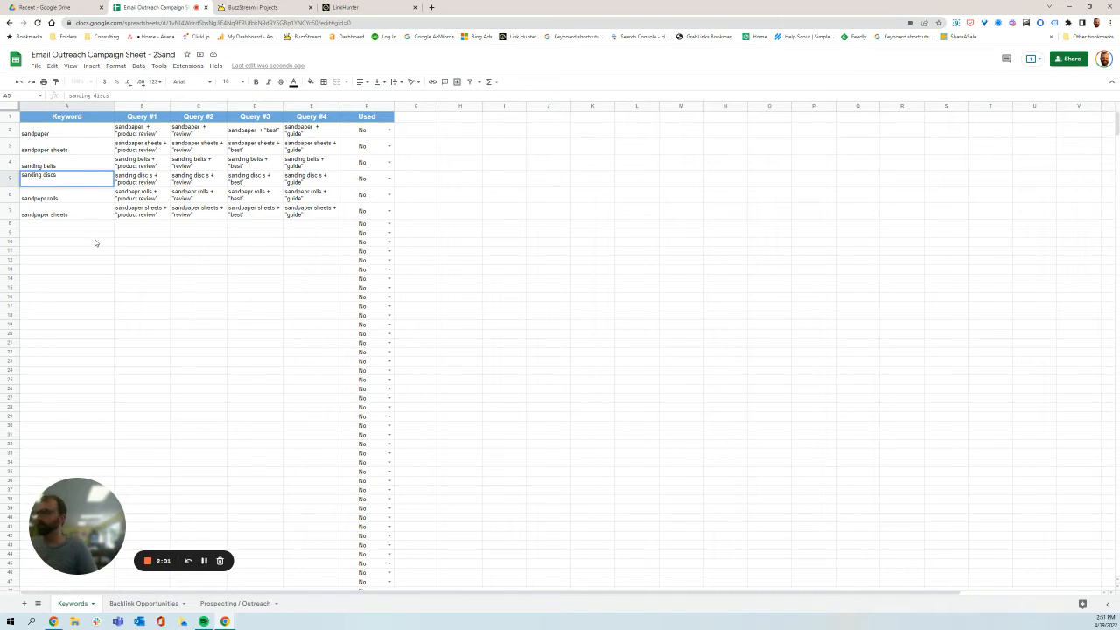
pyautogui.click(65, 264)
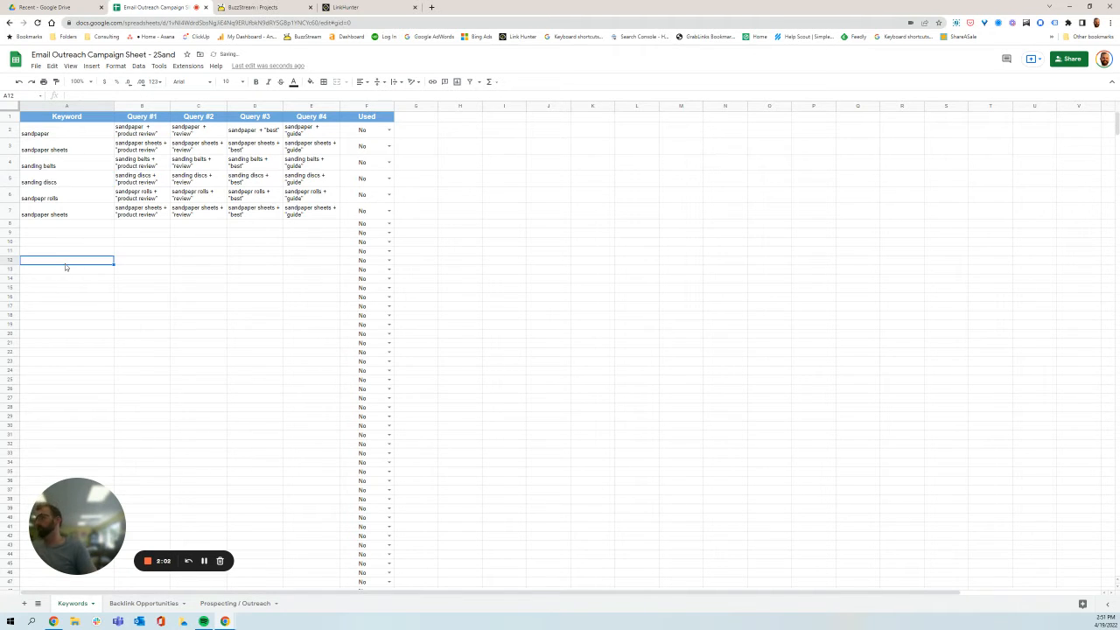
# Search Google in a new tab for the B2 query, sandpaper + "product review", and load the results into a BuzzStream prospect list
pyautogui.click(143, 137)
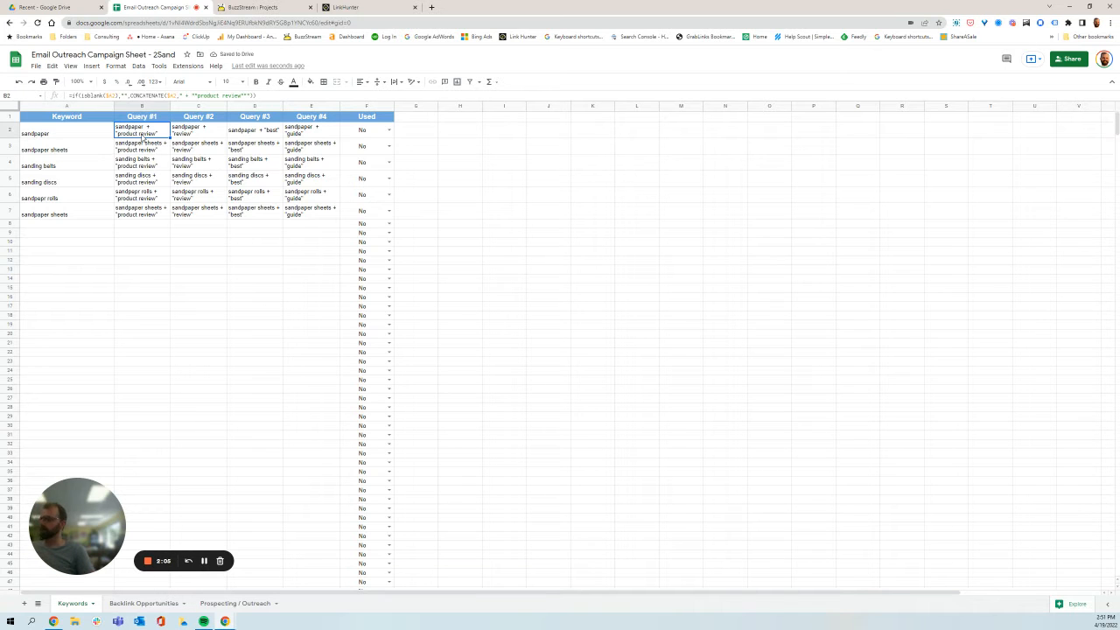
pyautogui.hotkey('ctrl', 'c')
pyautogui.click(432, 7)
pyautogui.hotkey('ctrl', 'v')
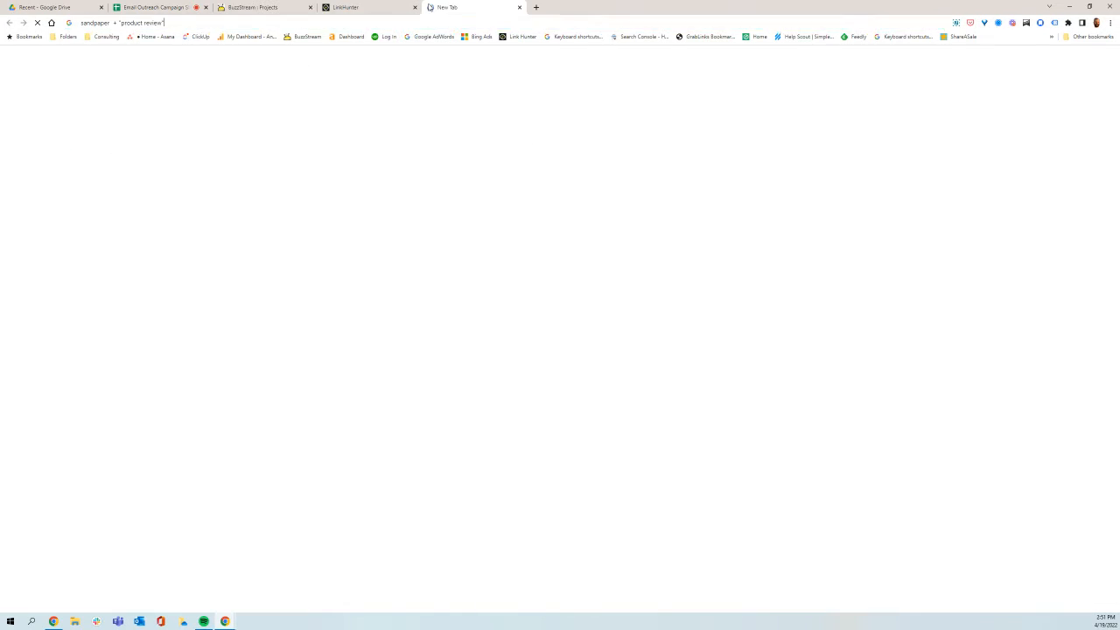
pyautogui.press('Return')
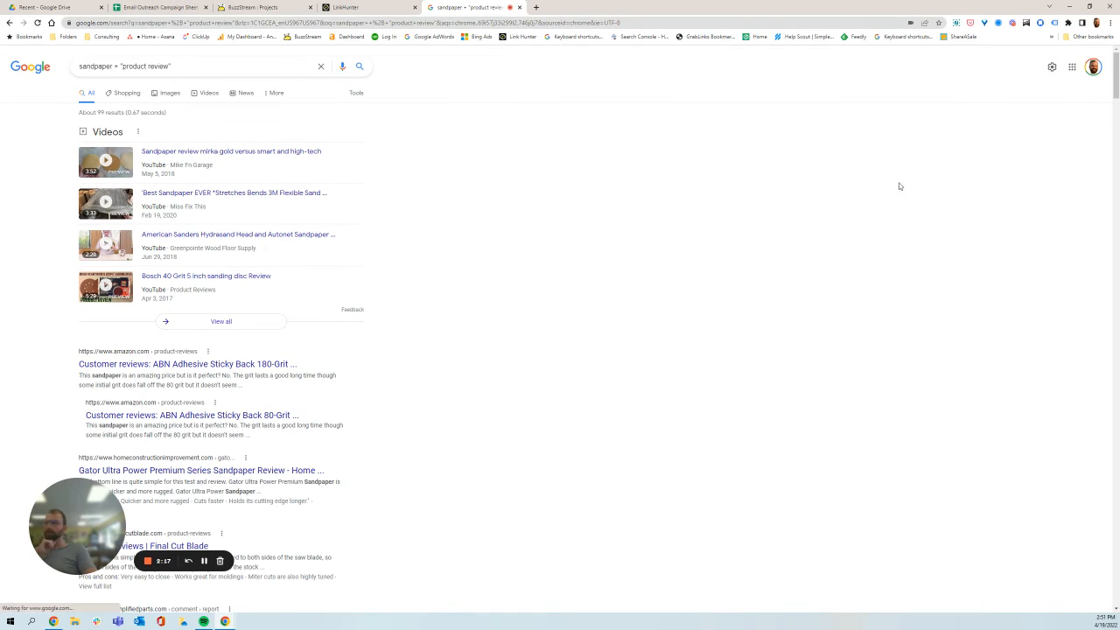
pyautogui.click(1026, 25)
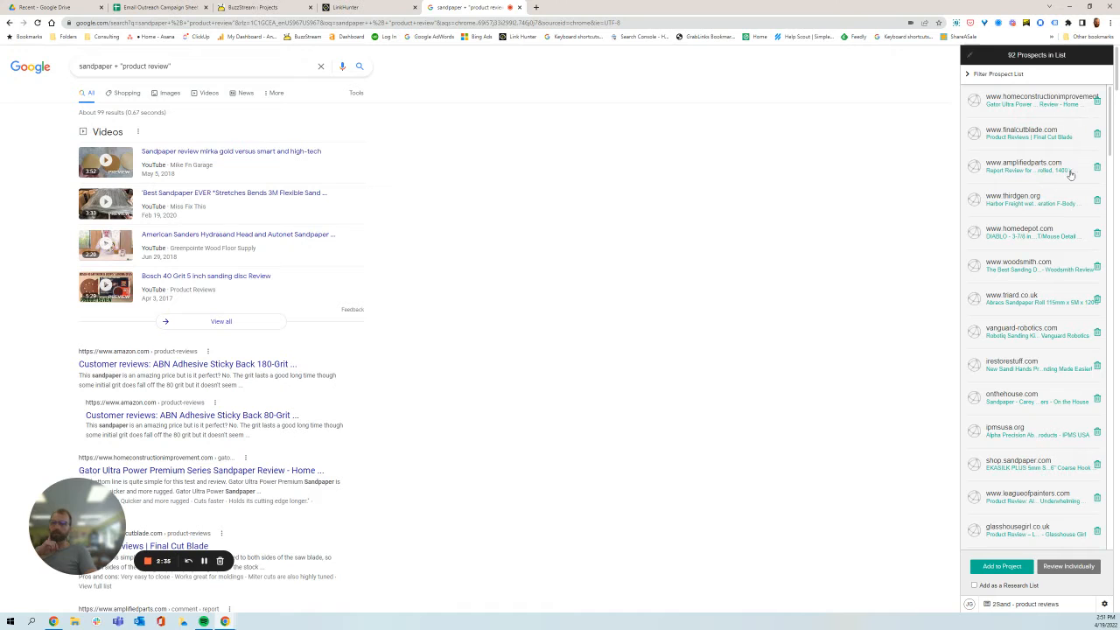
pyautogui.click(1096, 232)
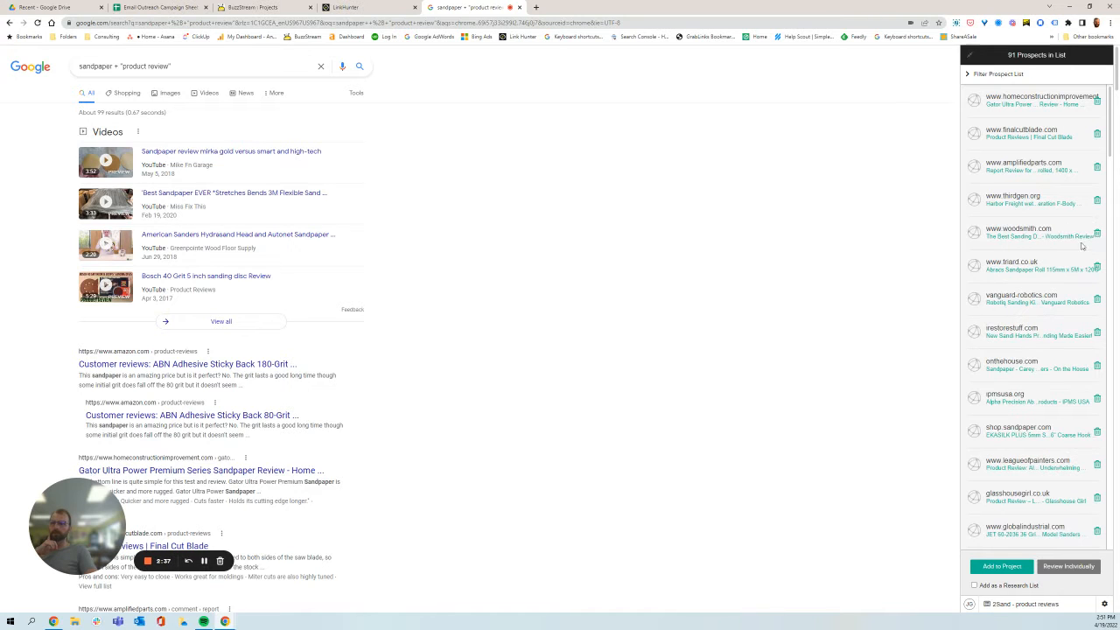
pyautogui.scroll(-3, 1065, 298)
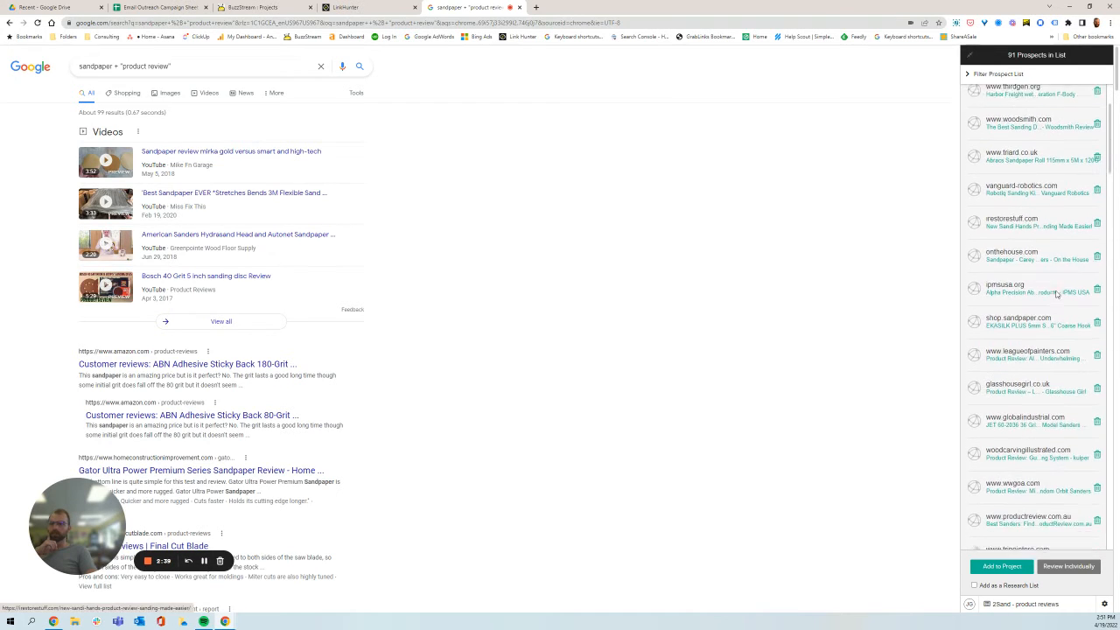
pyautogui.scroll(-1, 1056, 295)
pyautogui.scroll(-1, 1062, 305)
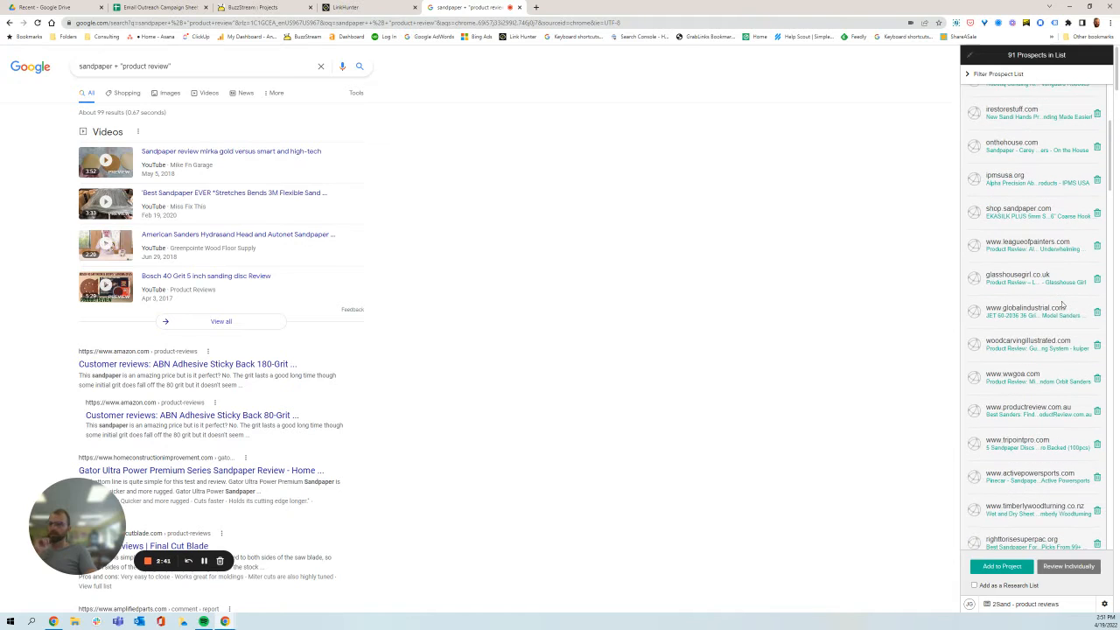
pyautogui.scroll(-1, 1066, 302)
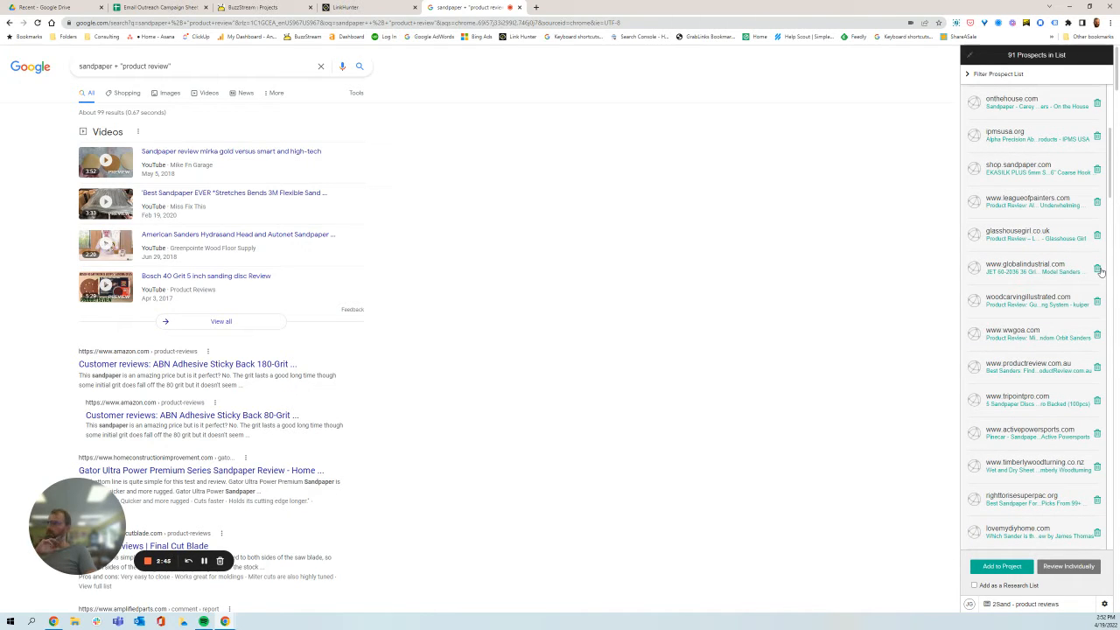
pyautogui.scroll(-3, 1098, 279)
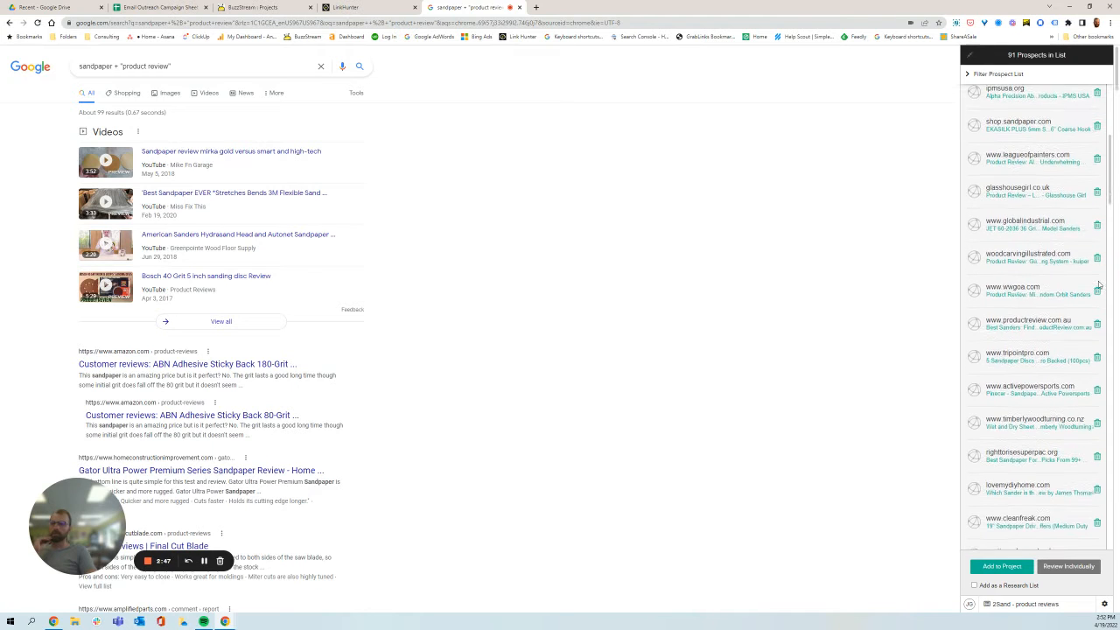
pyautogui.scroll(-1, 1097, 287)
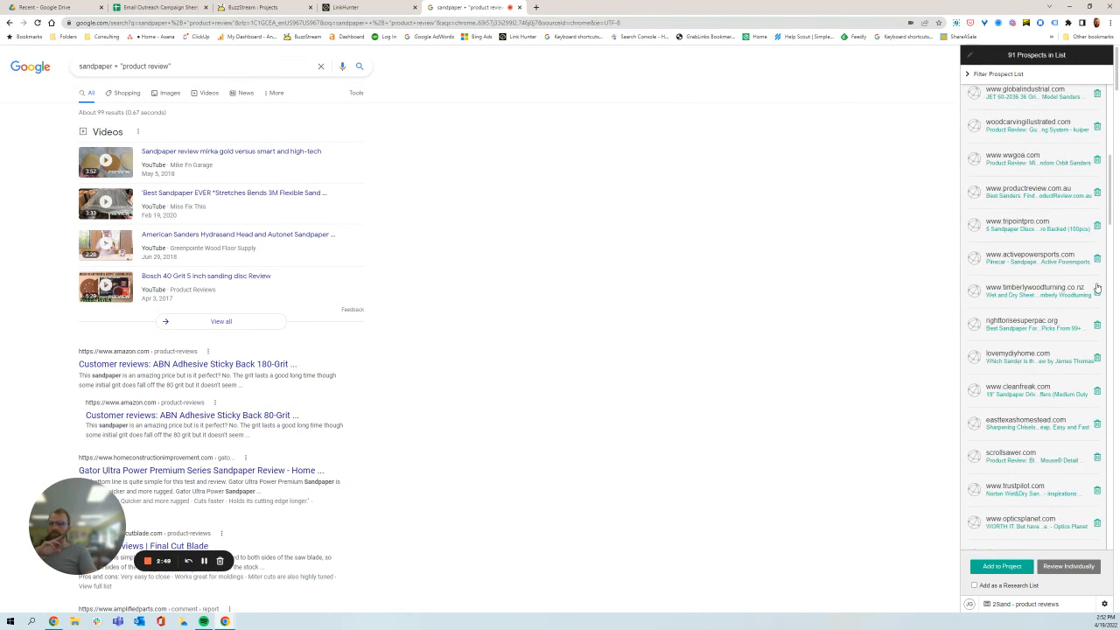
pyautogui.scroll(-1, 1097, 286)
pyautogui.scroll(-4, 1096, 306)
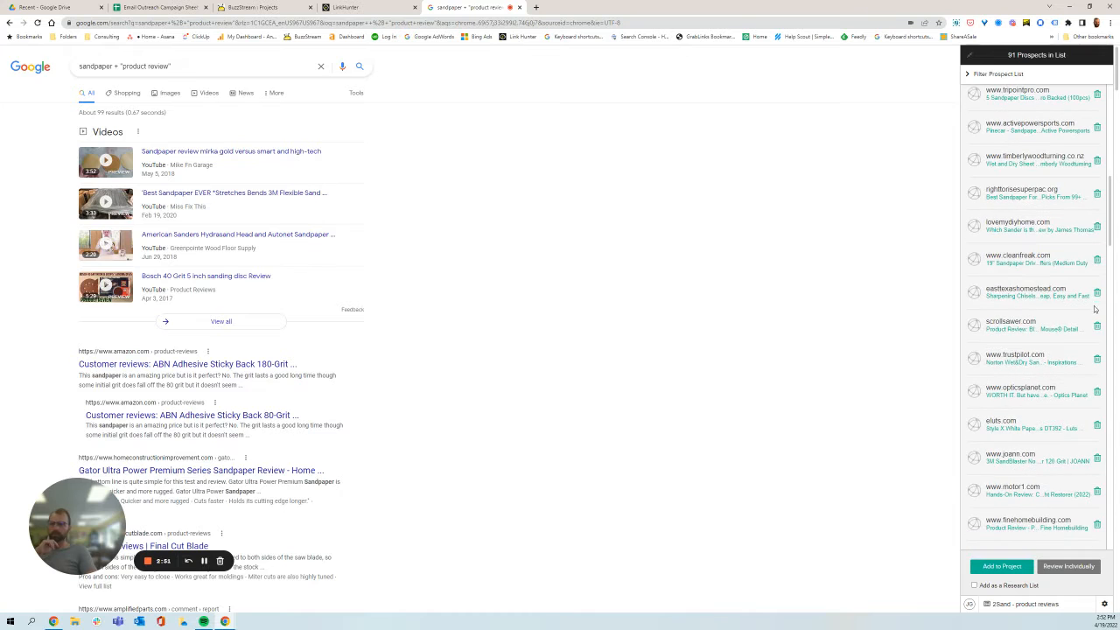
pyautogui.click(1096, 275)
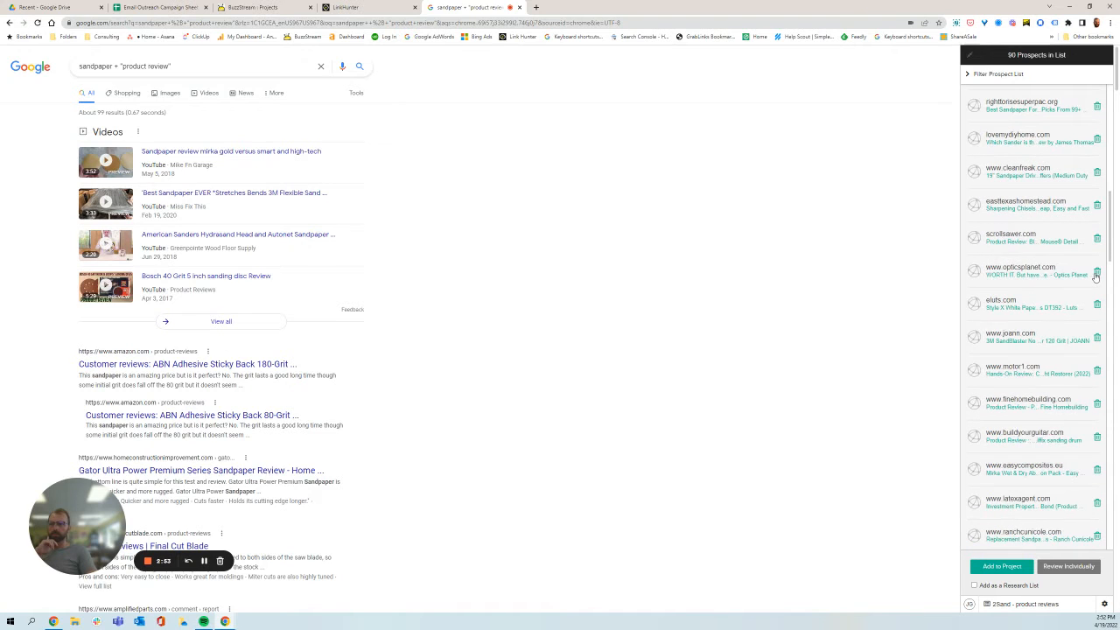
# Remove go.rockler.com from the prospect list
pyautogui.scroll(-4, 1095, 299)
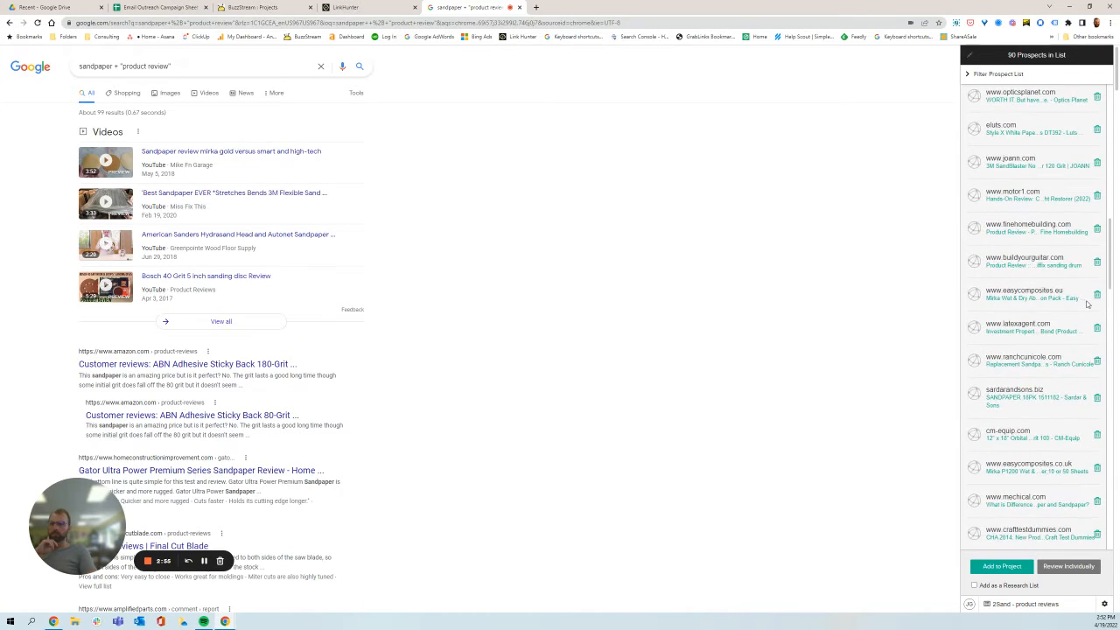
pyautogui.scroll(-4, 1083, 315)
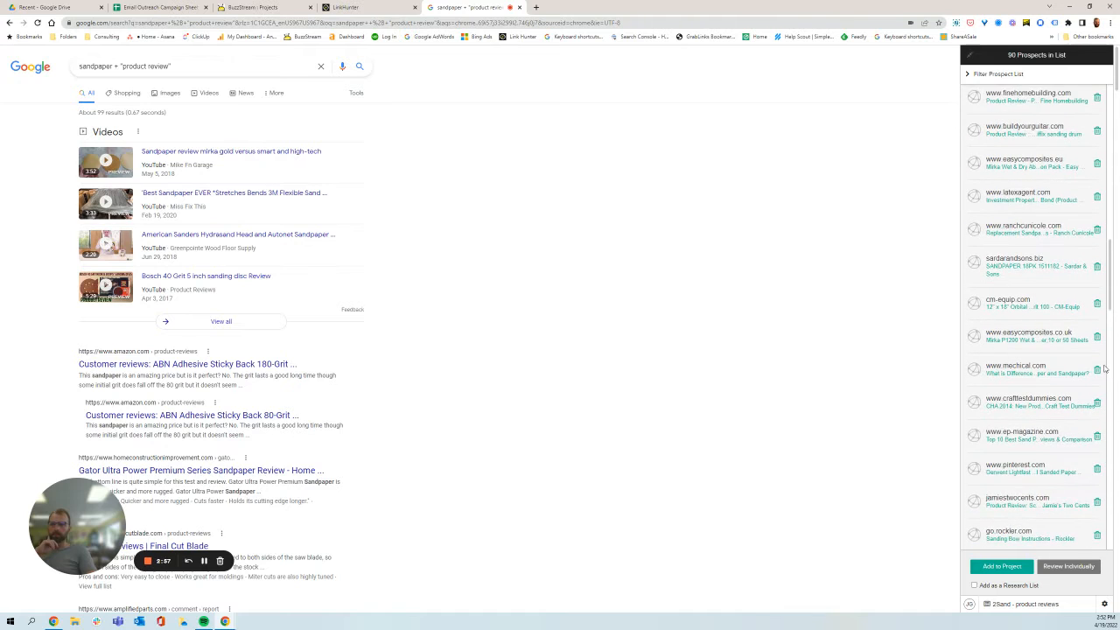
pyautogui.scroll(-3, 1104, 366)
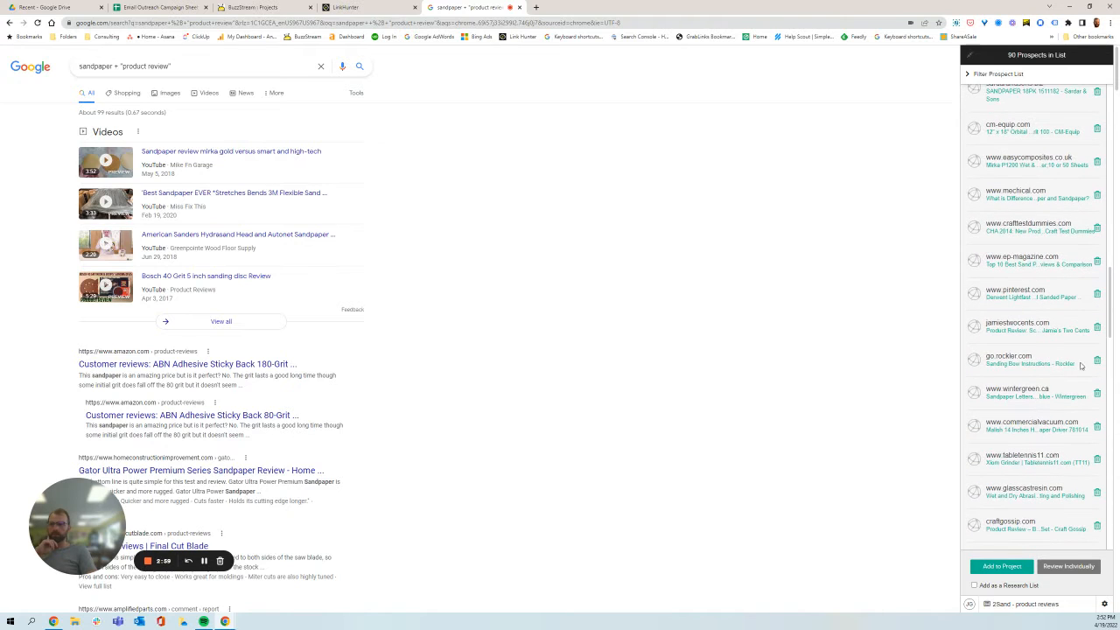
pyautogui.click(1097, 360)
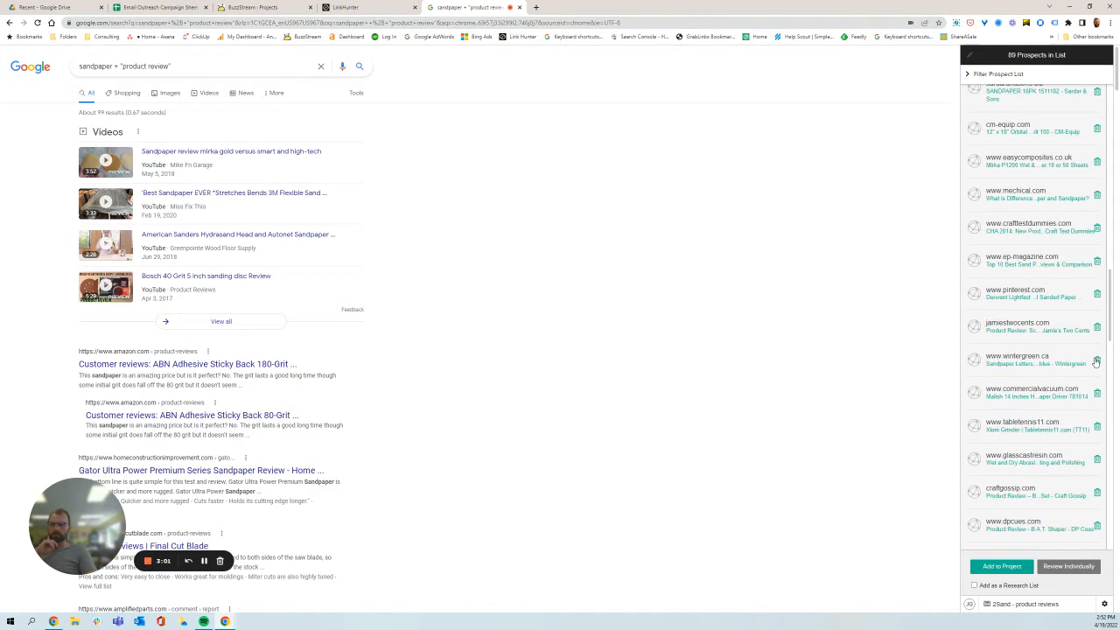
# Start reviewing the prospects individually, read the homeconstructionimprovement.com sandpaper review, and advance to the second prospect without saving
pyautogui.scroll(-1, 1041, 346)
pyautogui.scroll(-2, 1046, 351)
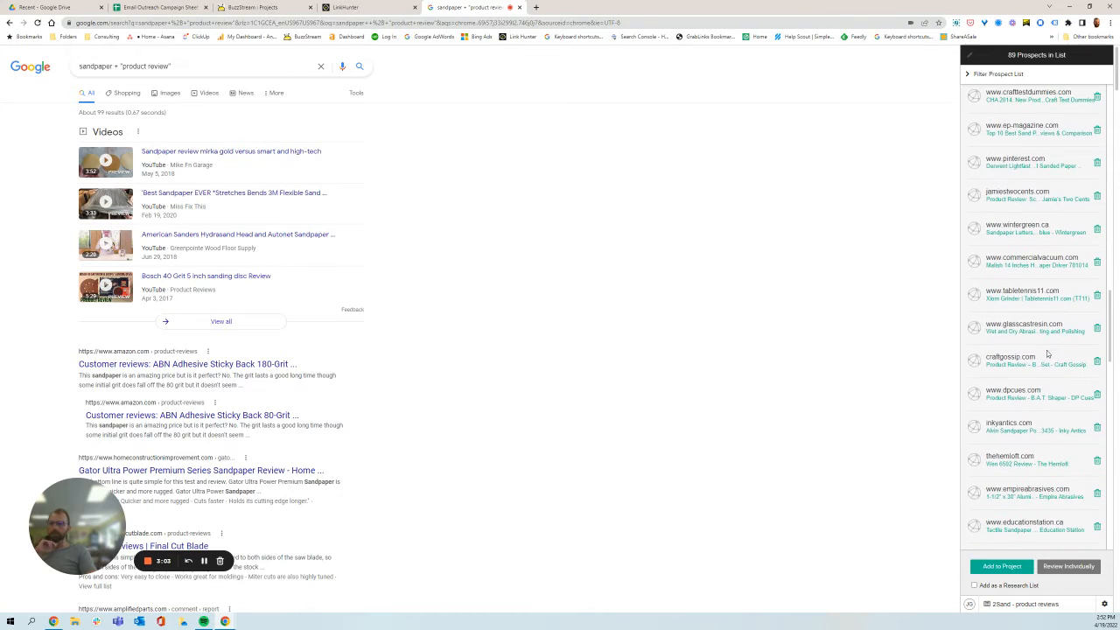
pyautogui.scroll(-10, 1012, 382)
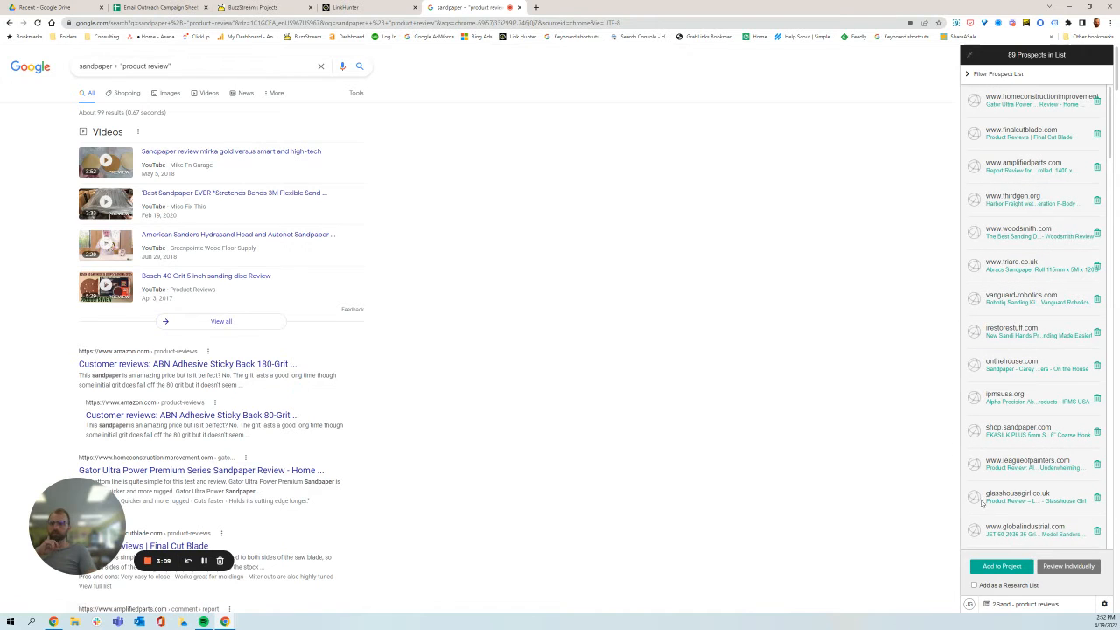
pyautogui.click(1070, 568)
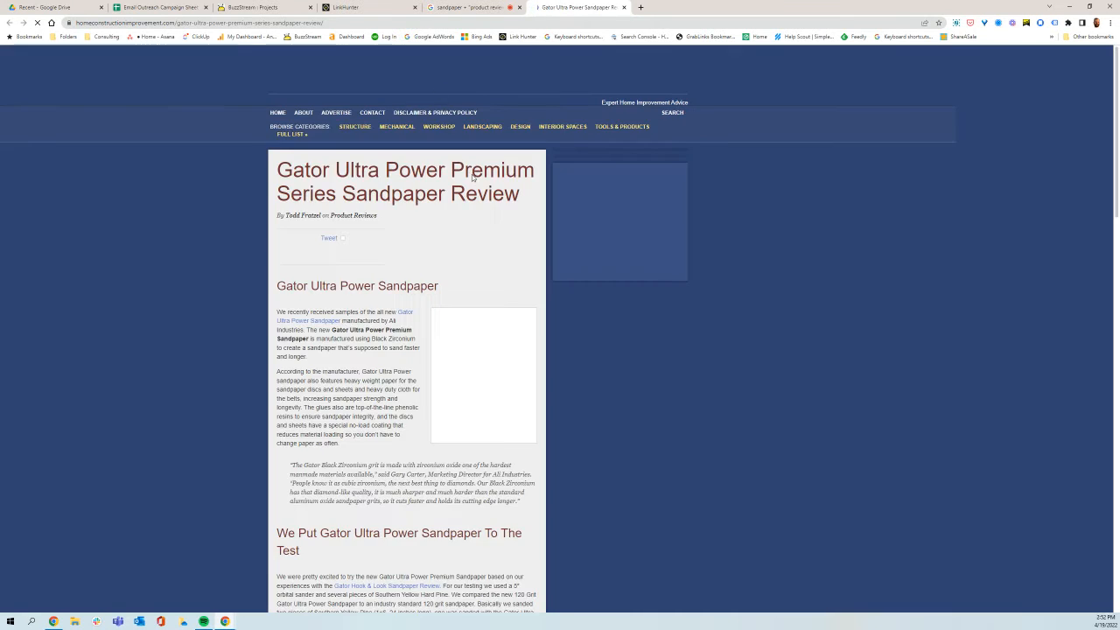
pyautogui.scroll(-5, 451, 220)
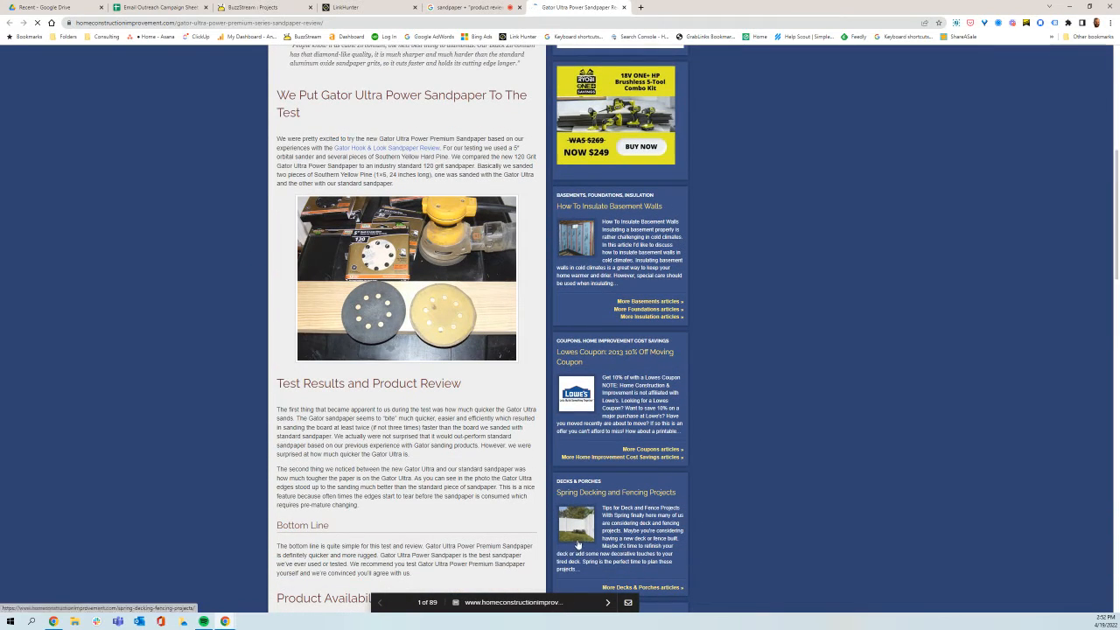
pyautogui.scroll(5, 496, 425)
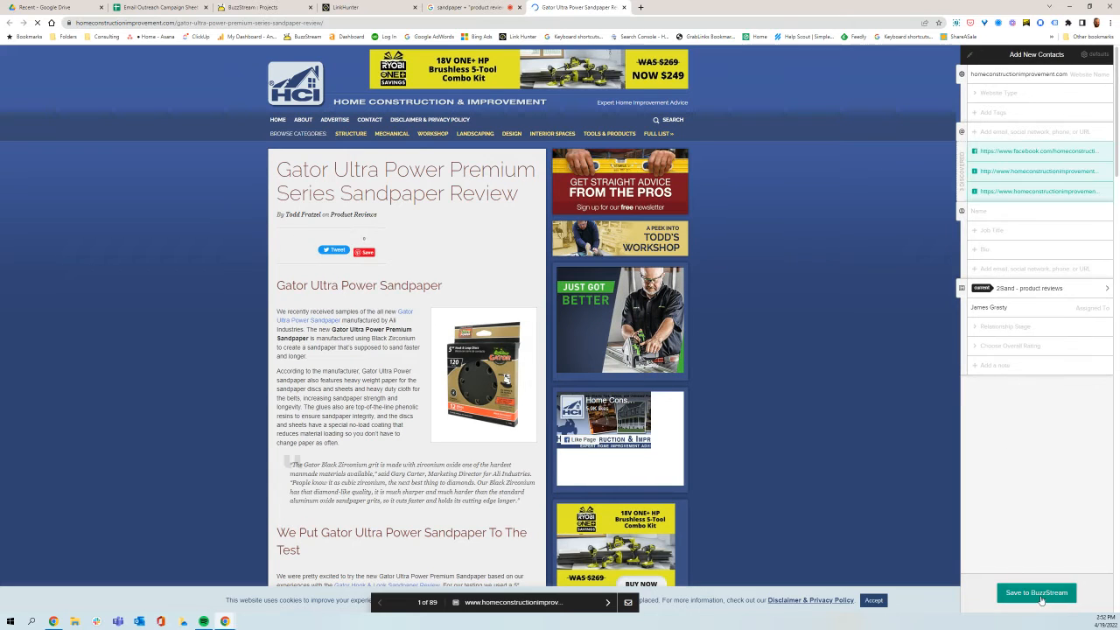
pyautogui.click(607, 603)
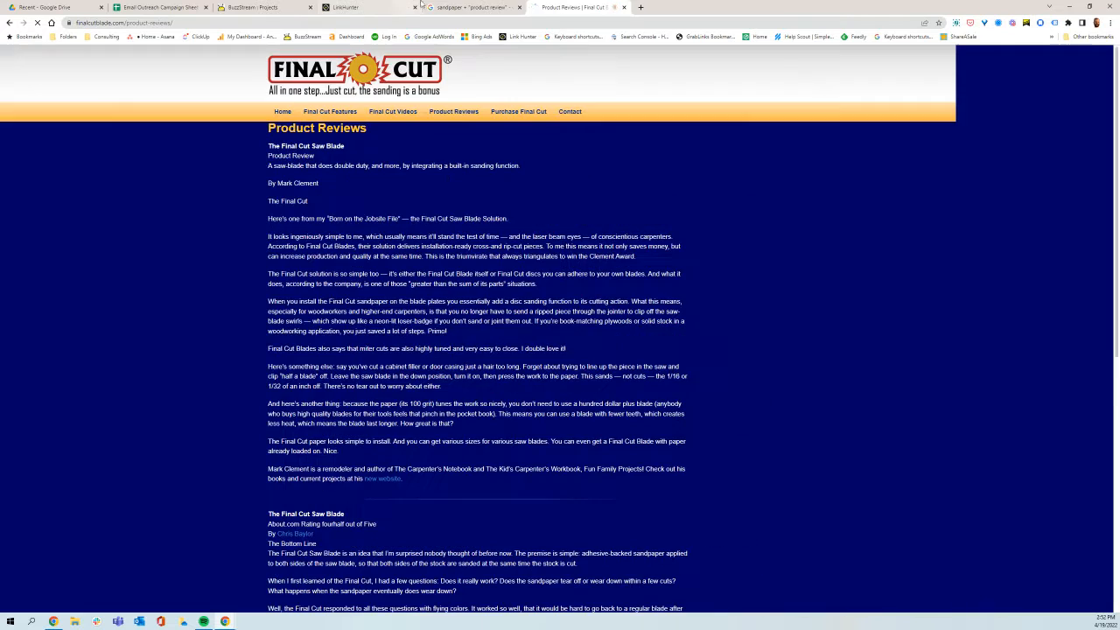
# Return to the Google results for the sandpaper query and look through the full prospect list
pyautogui.hotkey('ctrl', 'shift', 'Tab')
pyautogui.scroll(-15, 1012, 293)
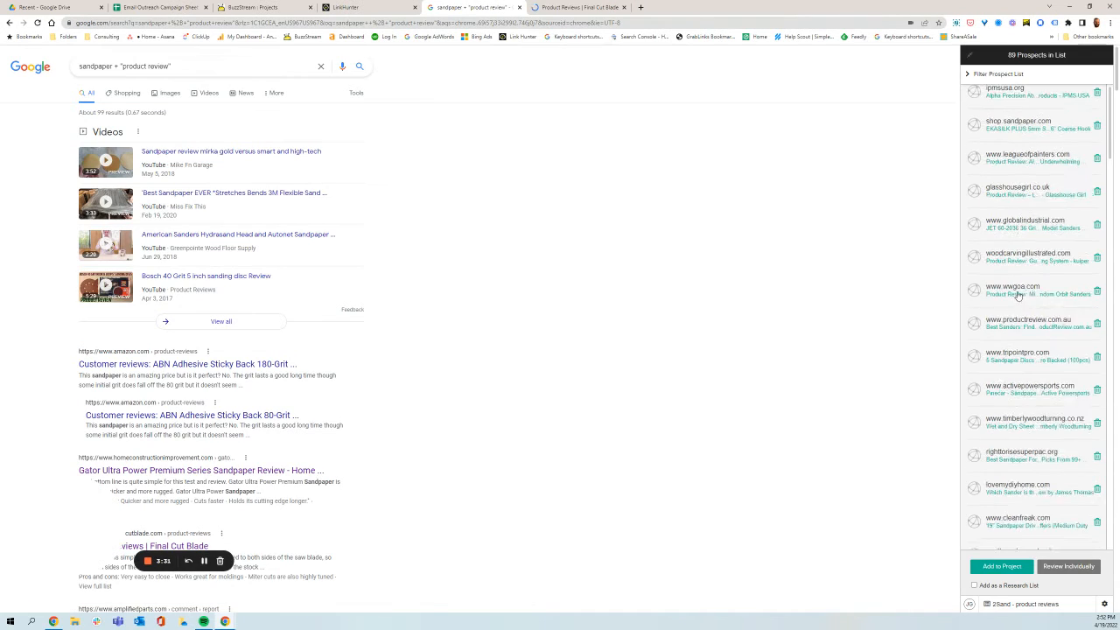
pyautogui.scroll(-3, 1015, 303)
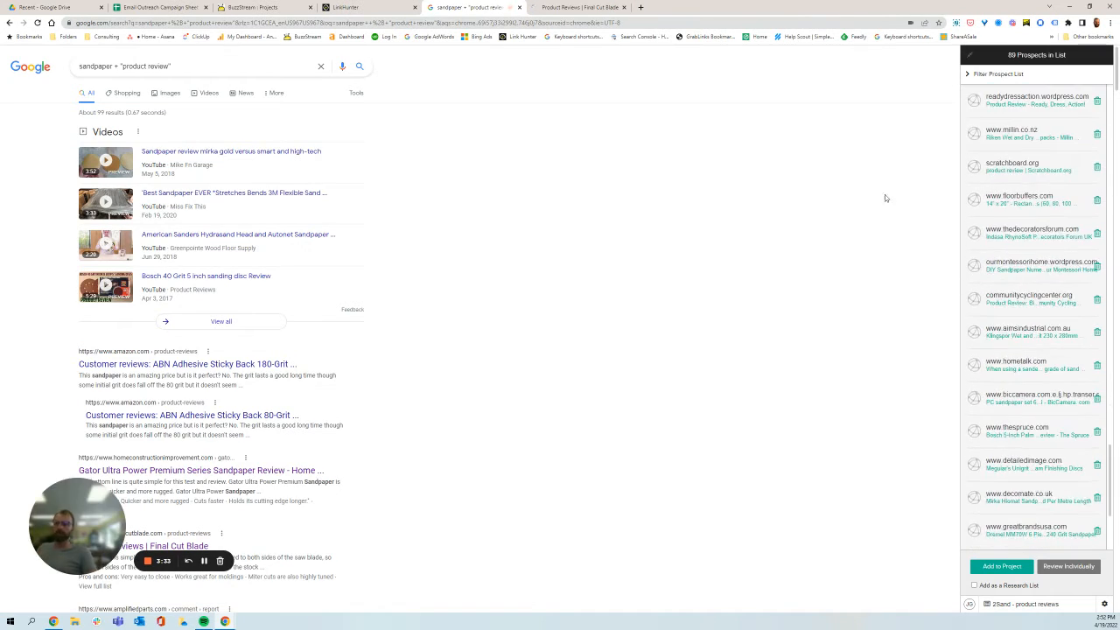
pyautogui.scroll(-6, 970, 330)
pyautogui.scroll(10, 1013, 316)
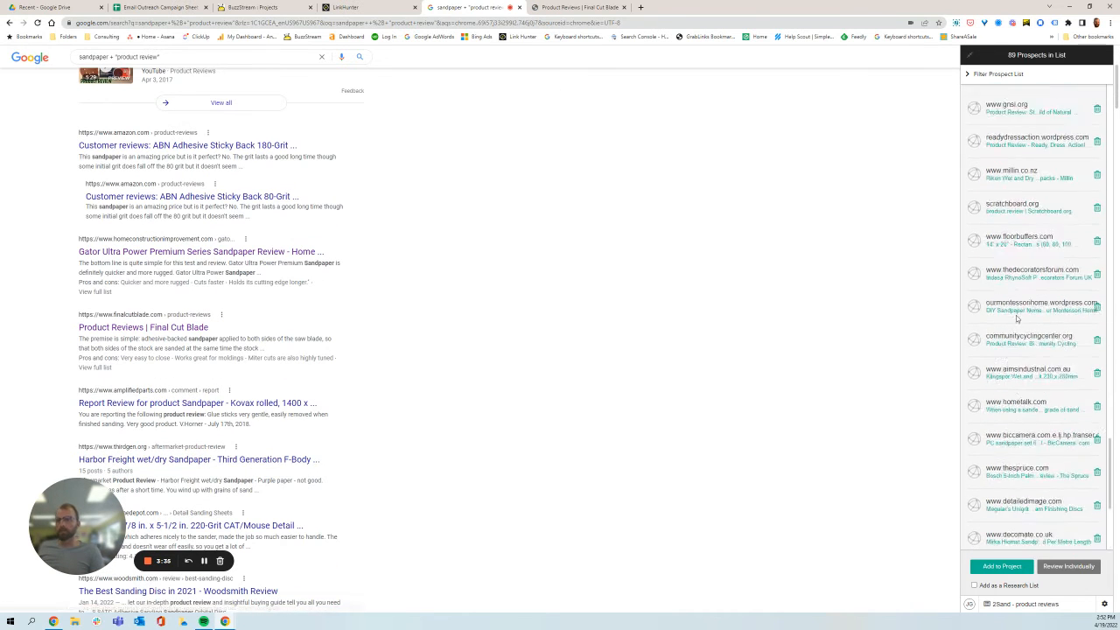
pyautogui.scroll(5, 1009, 306)
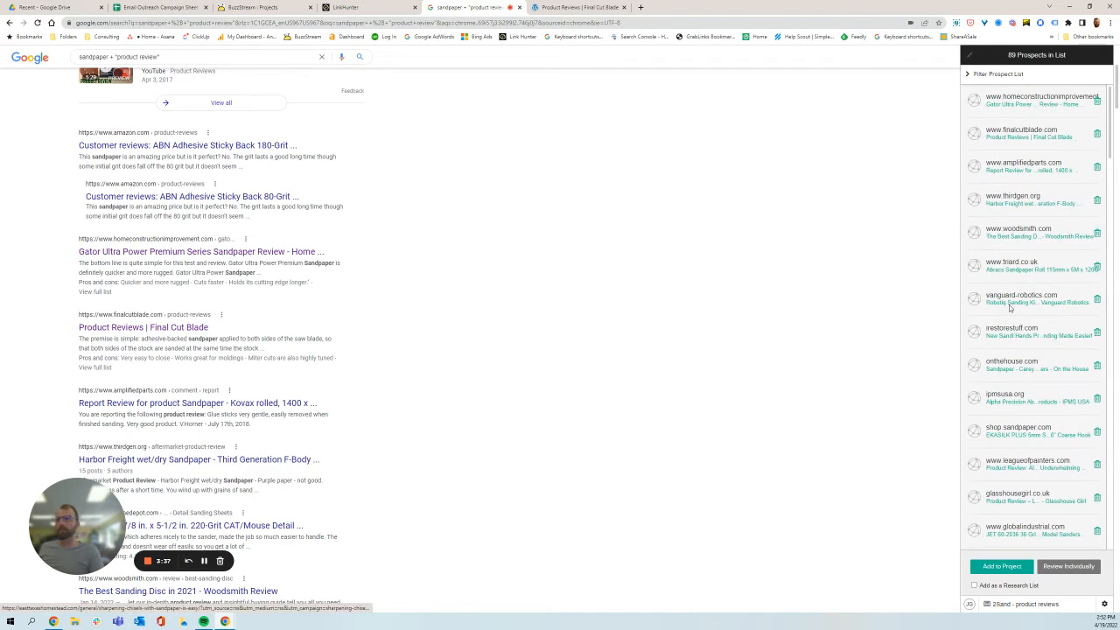
# Filter the prospect list to sites not in BuzzStream, and reset the filter to All Websites
pyautogui.click(971, 76)
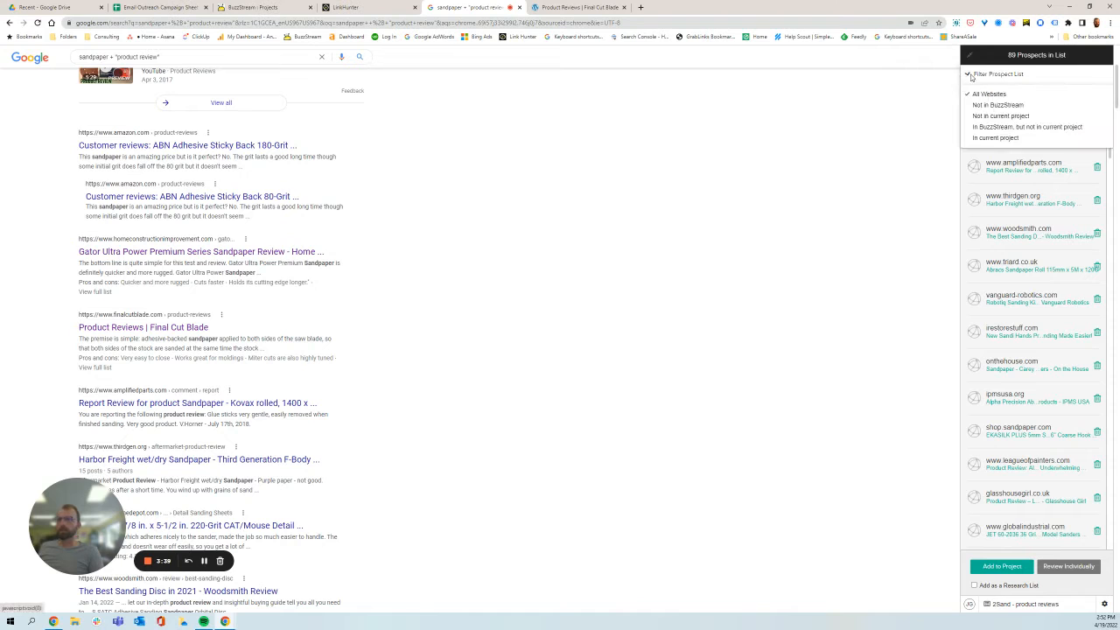
pyautogui.click(995, 116)
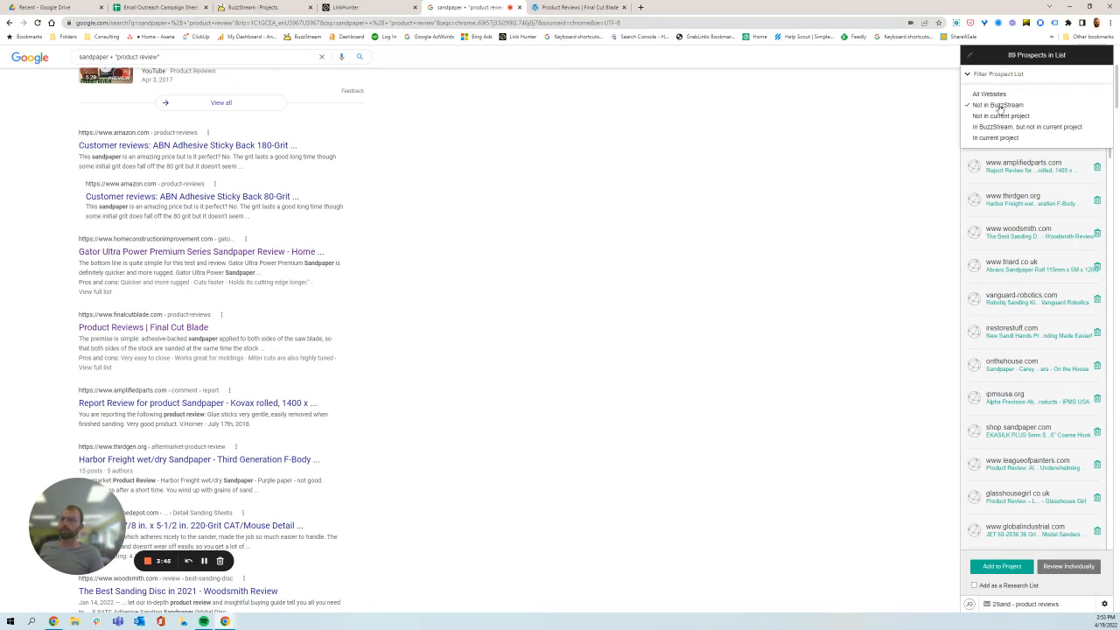
pyautogui.click(999, 106)
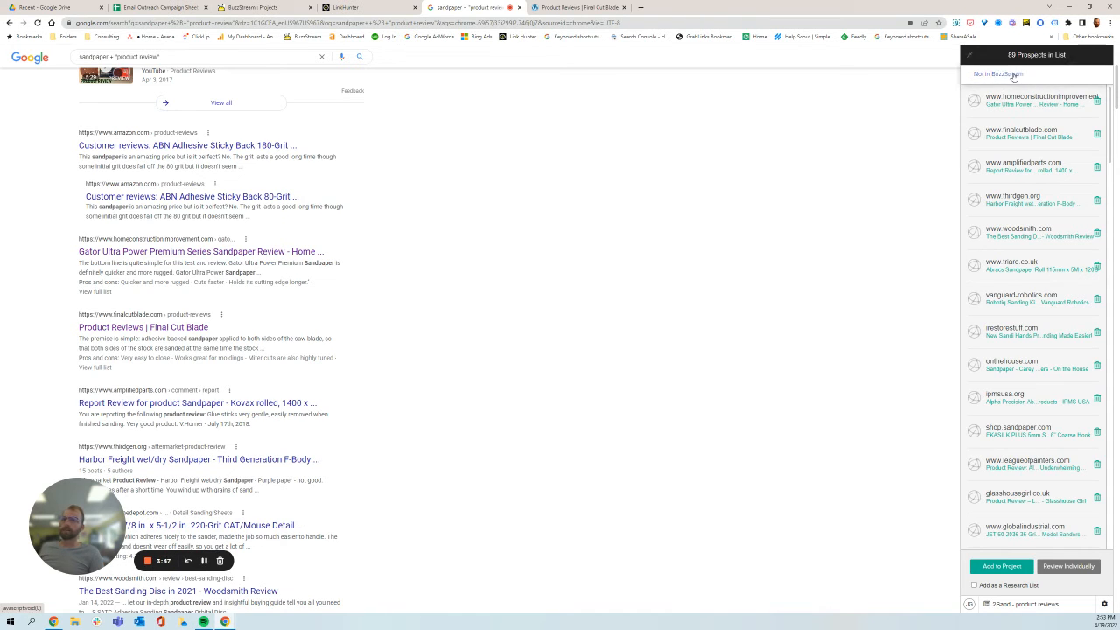
pyautogui.click(1013, 76)
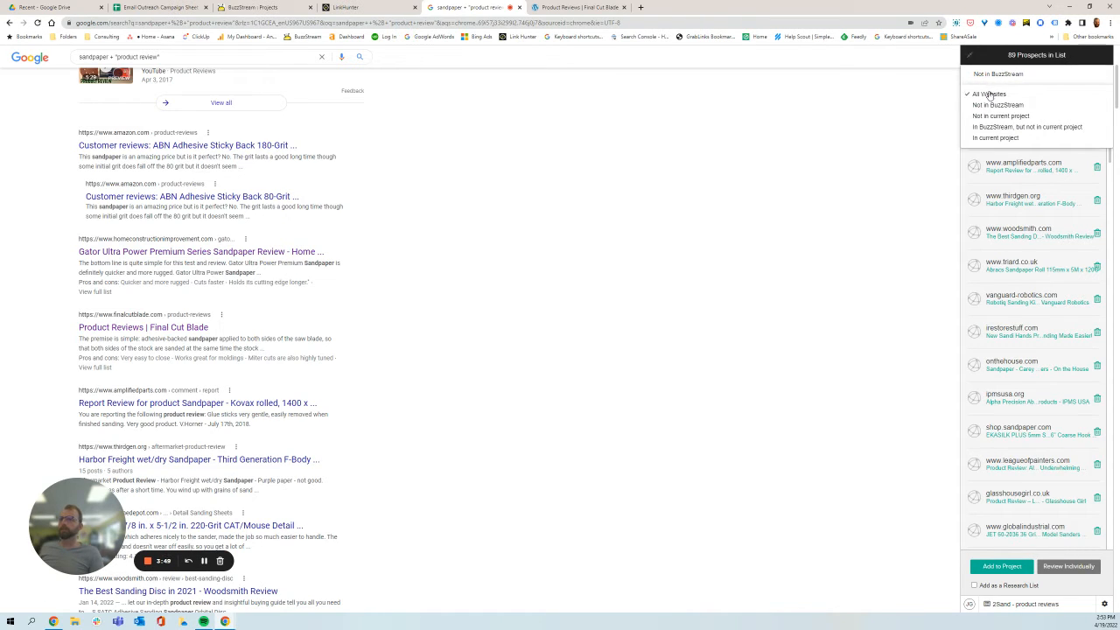
pyautogui.click(990, 95)
# Look through the full prospect list and select 2Sand - product reviews as the current BuzzStream project
pyautogui.scroll(3, 1015, 341)
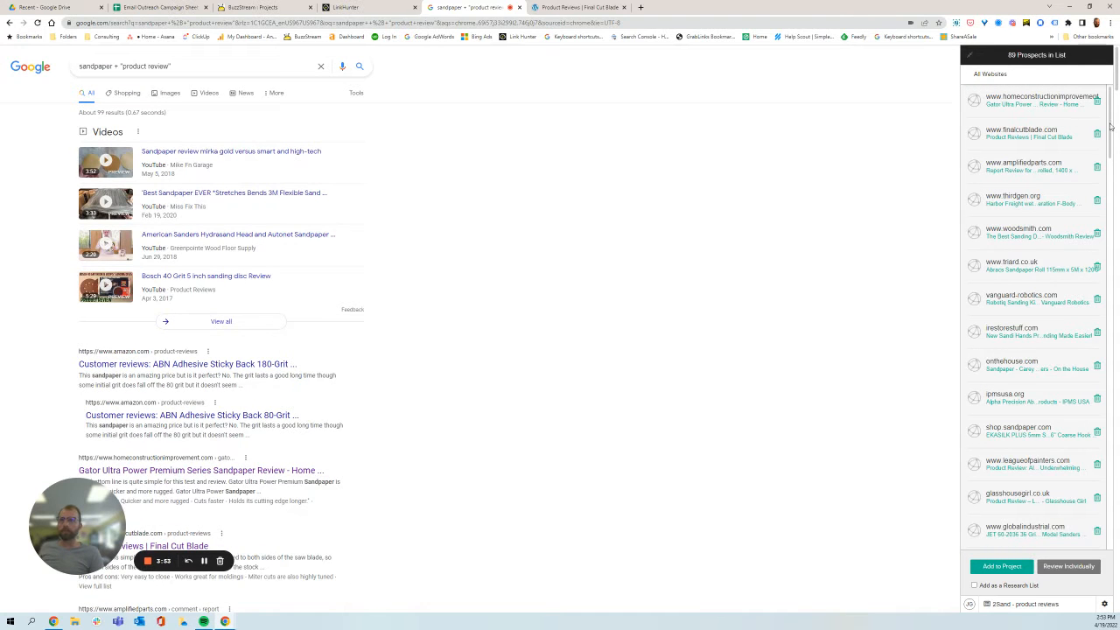
pyautogui.moveTo(1109, 127); pyautogui.dragTo(1085, 536)
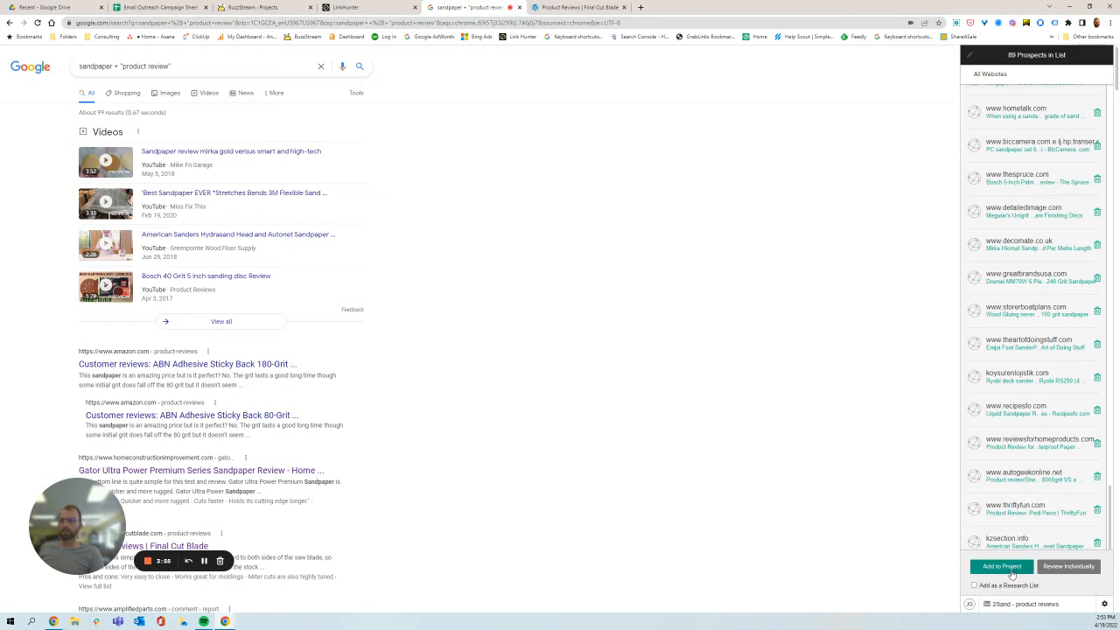
pyautogui.click(1012, 603)
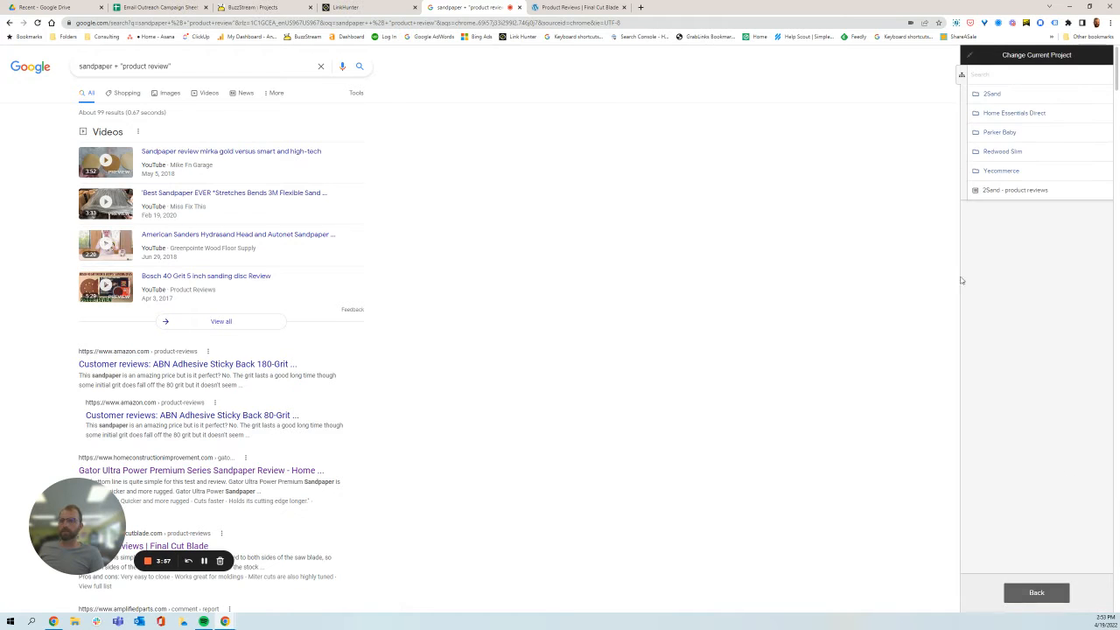
pyautogui.click(1006, 191)
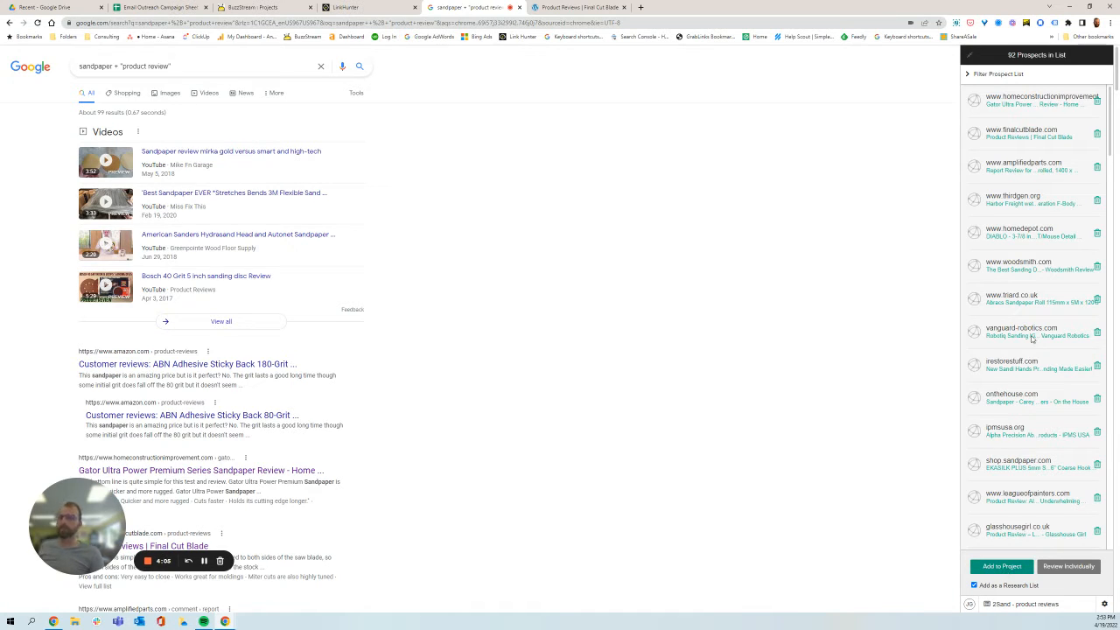
# Add the prospects from the sandpaper "product review" search to the 2Sand - product reviews project as a research list
pyautogui.scroll(-5, 998, 385)
pyautogui.scroll(-3, 987, 382)
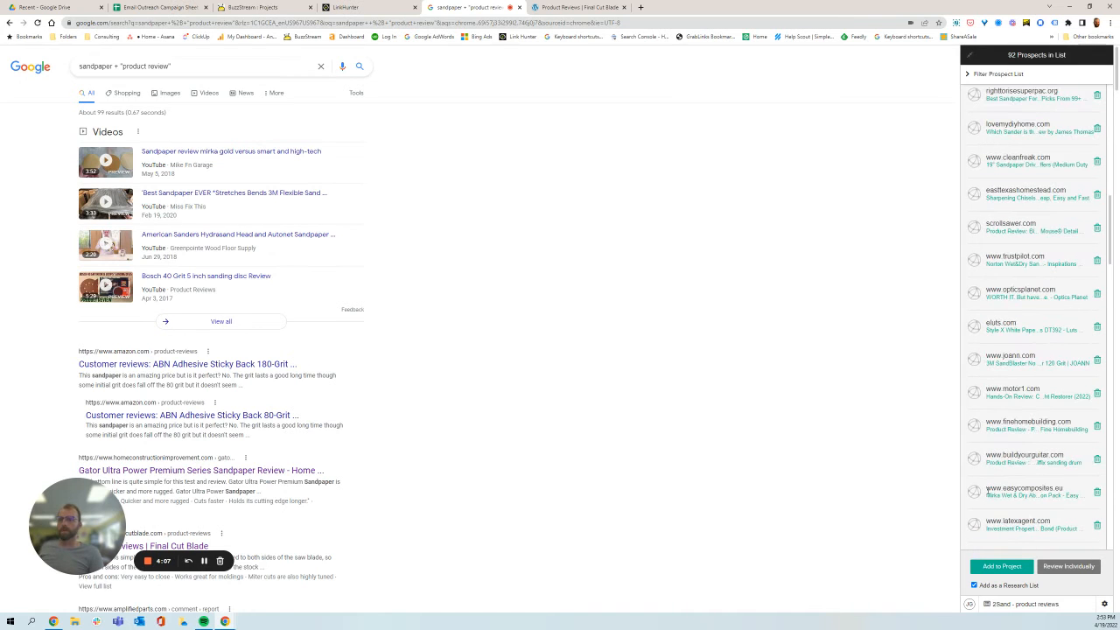
pyautogui.click(1002, 565)
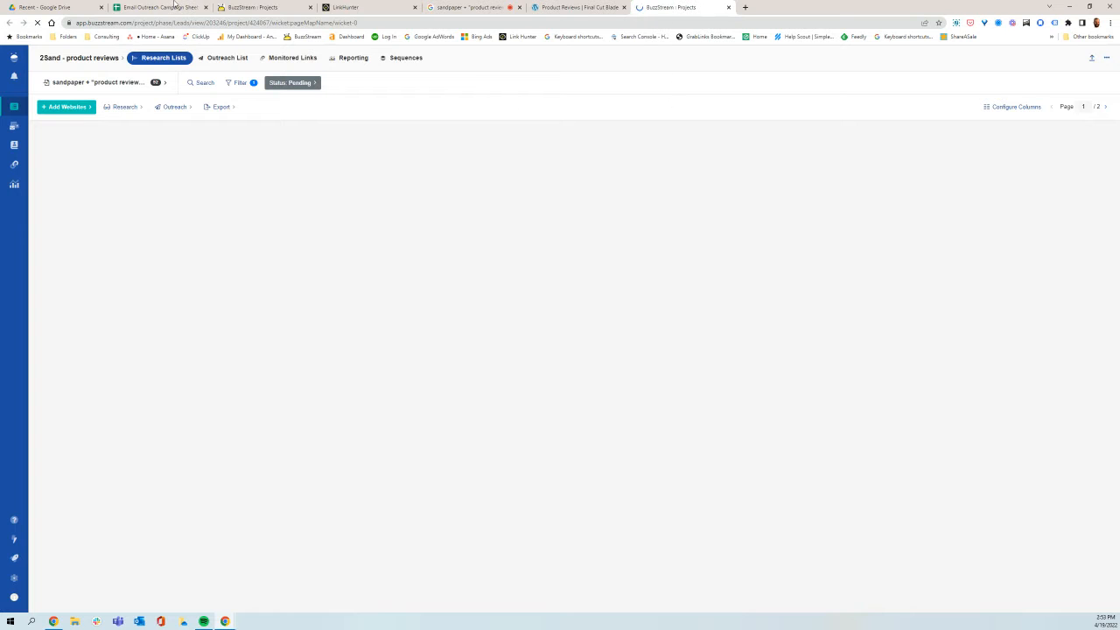
# Copy the sandpaper + "best" query from the campaign sheet and search Google for it in a new tab
pyautogui.click(173, 6)
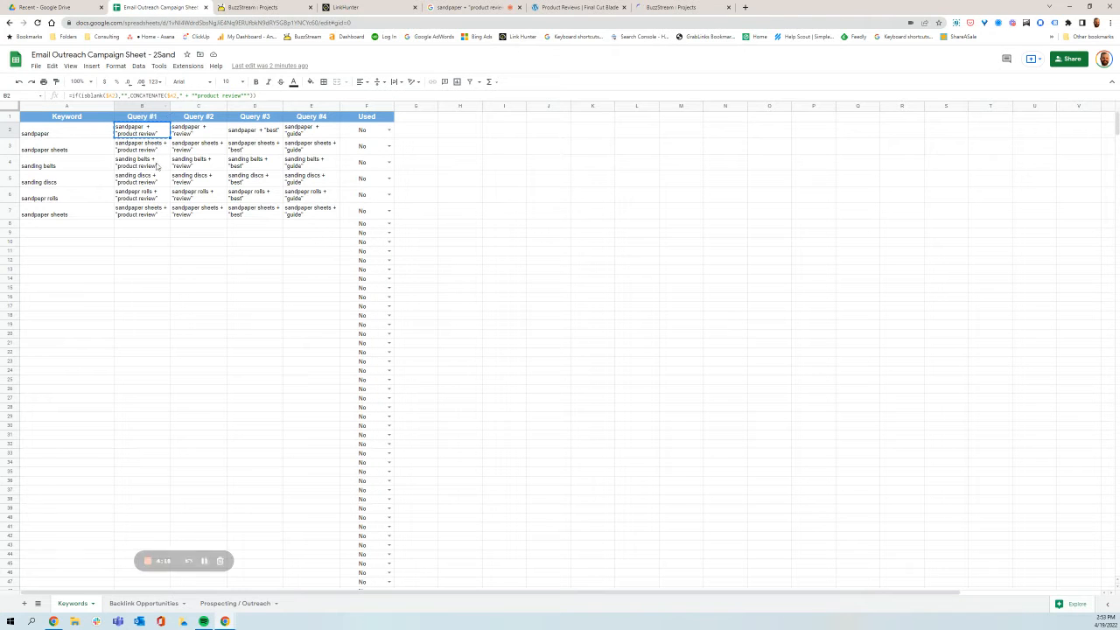
pyautogui.rightClick(246, 131)
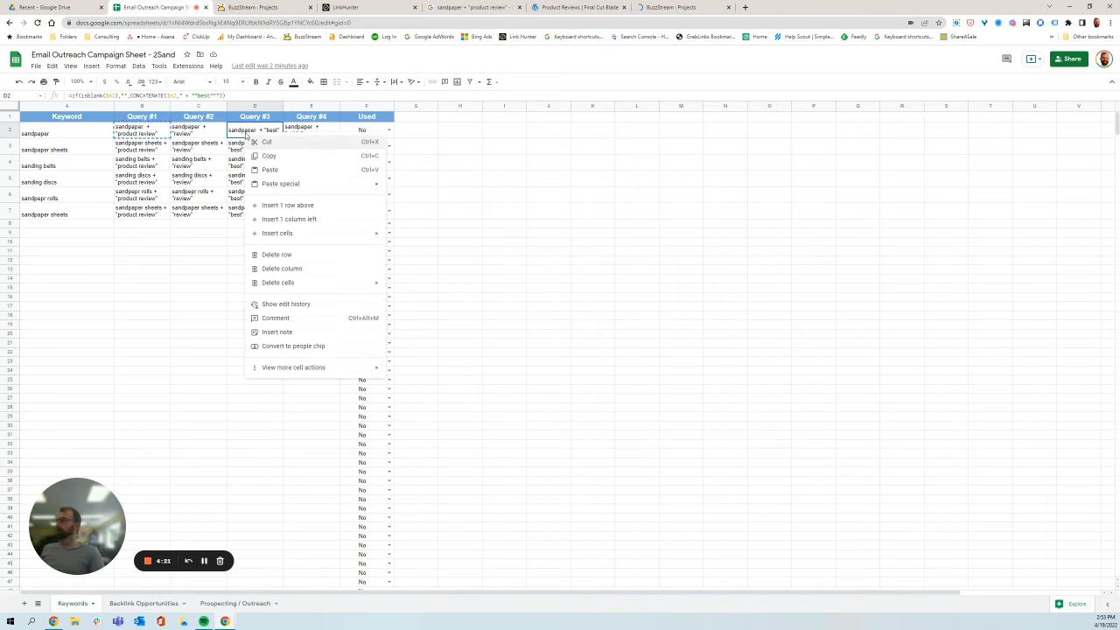
pyautogui.click(274, 161)
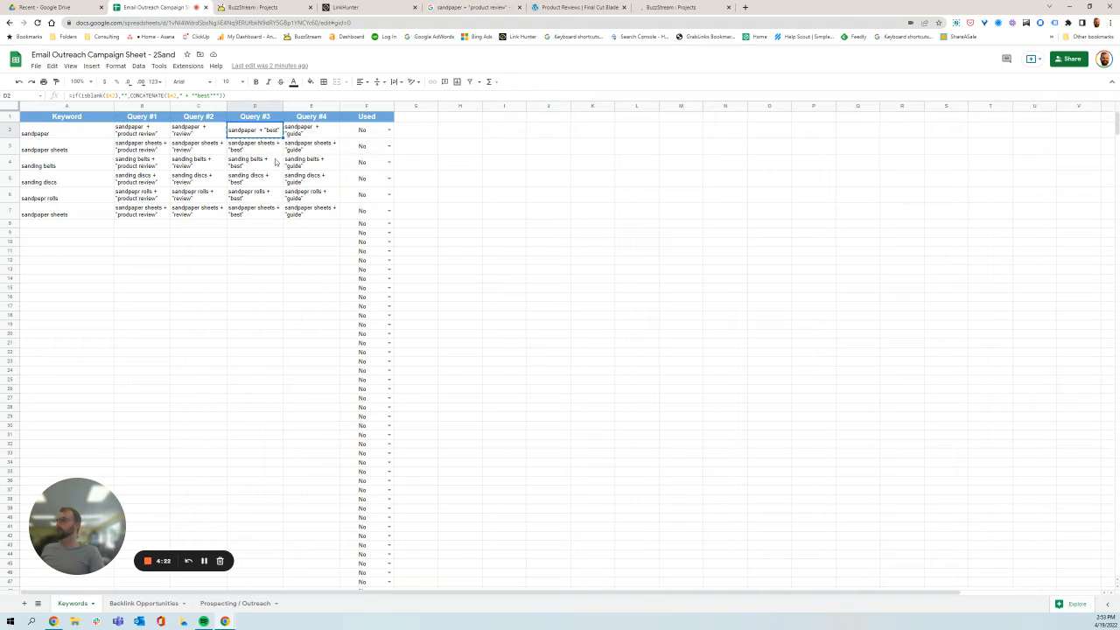
pyautogui.click(745, 7)
pyautogui.hotkey('ctrl', 'v')
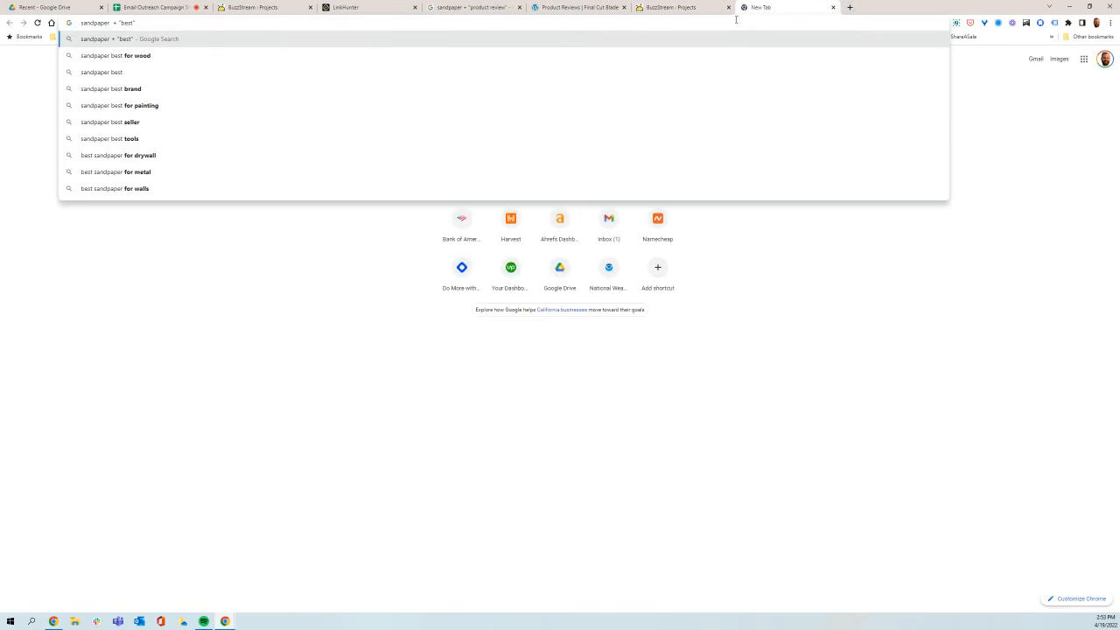
pyautogui.press('Return')
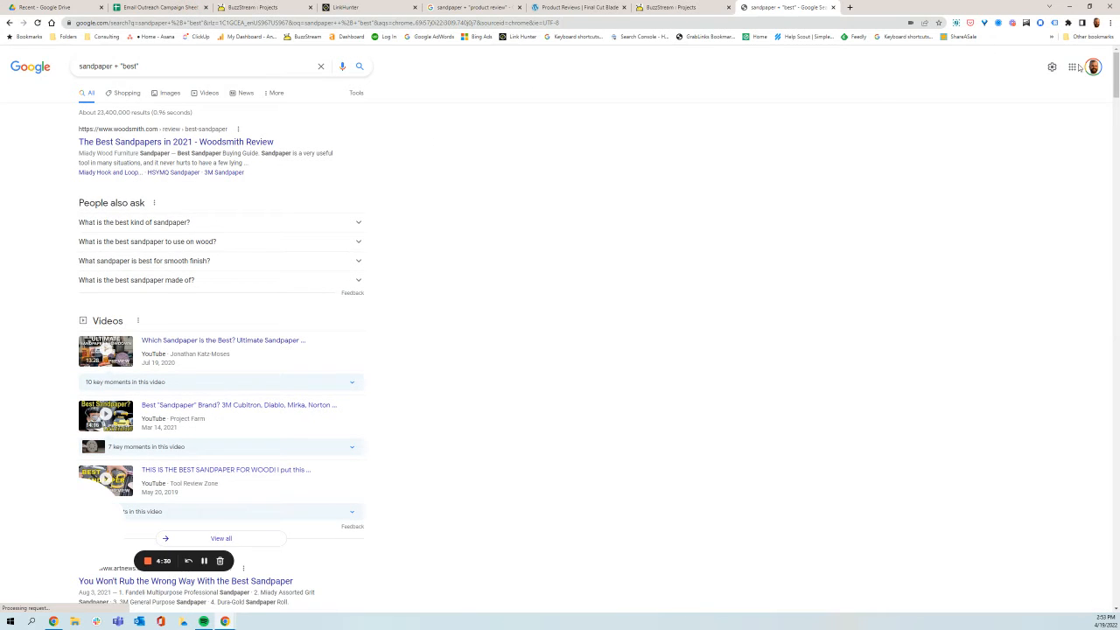
# Collect the sandpaper + "best" results as BuzzStream prospects and filter the list to sites not in the current project
pyautogui.click(1025, 25)
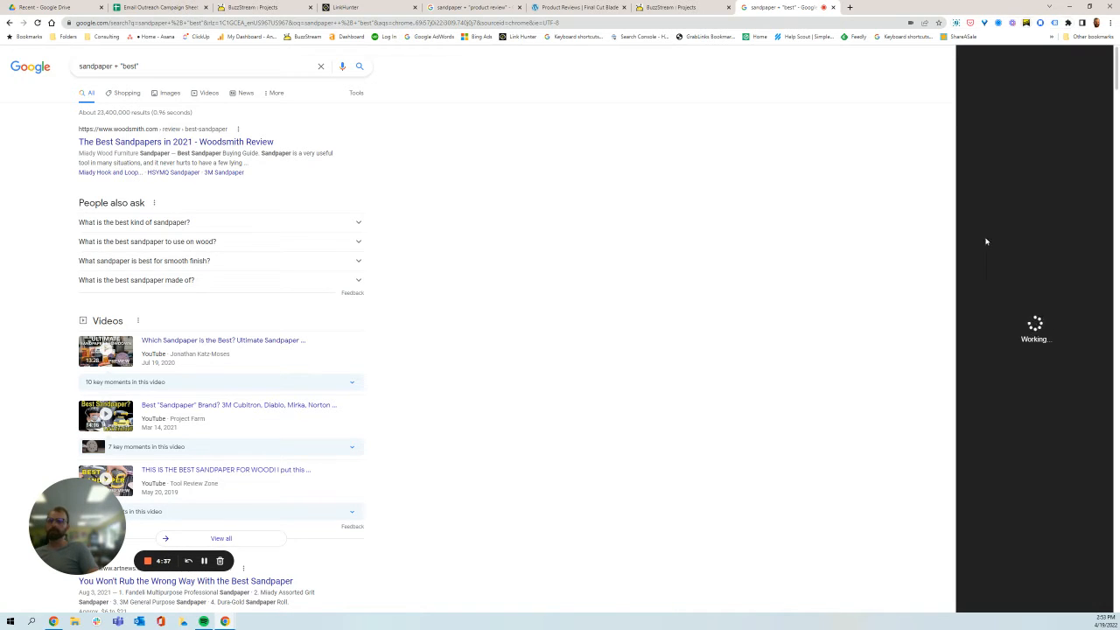
pyautogui.click(971, 77)
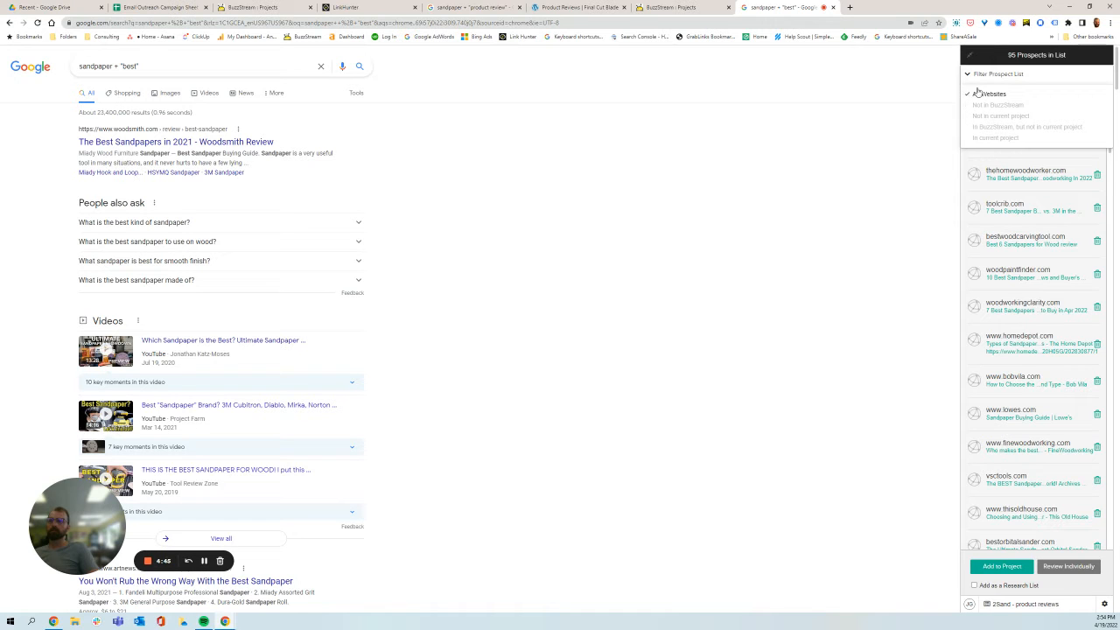
pyautogui.click(977, 92)
pyautogui.scroll(-4, 1030, 264)
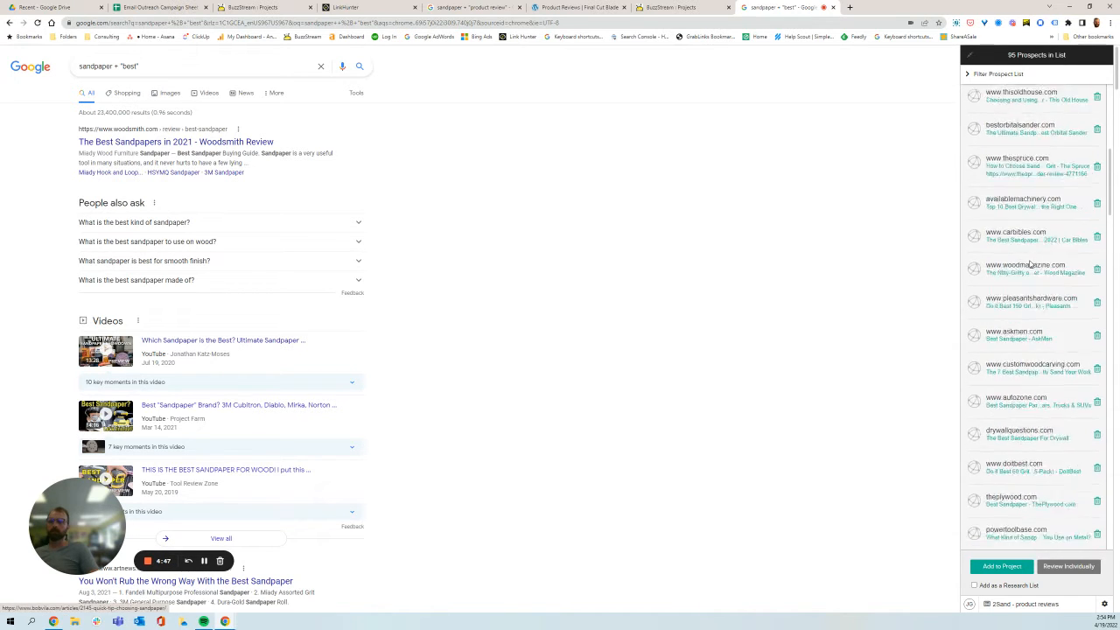
pyautogui.scroll(5, 1032, 306)
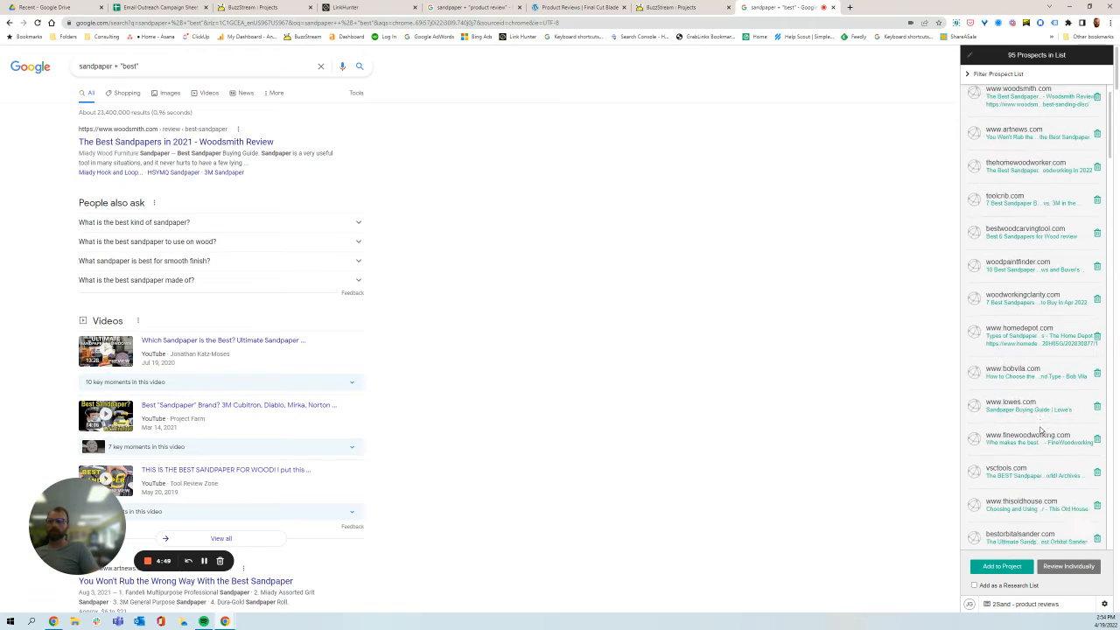
pyautogui.click(975, 77)
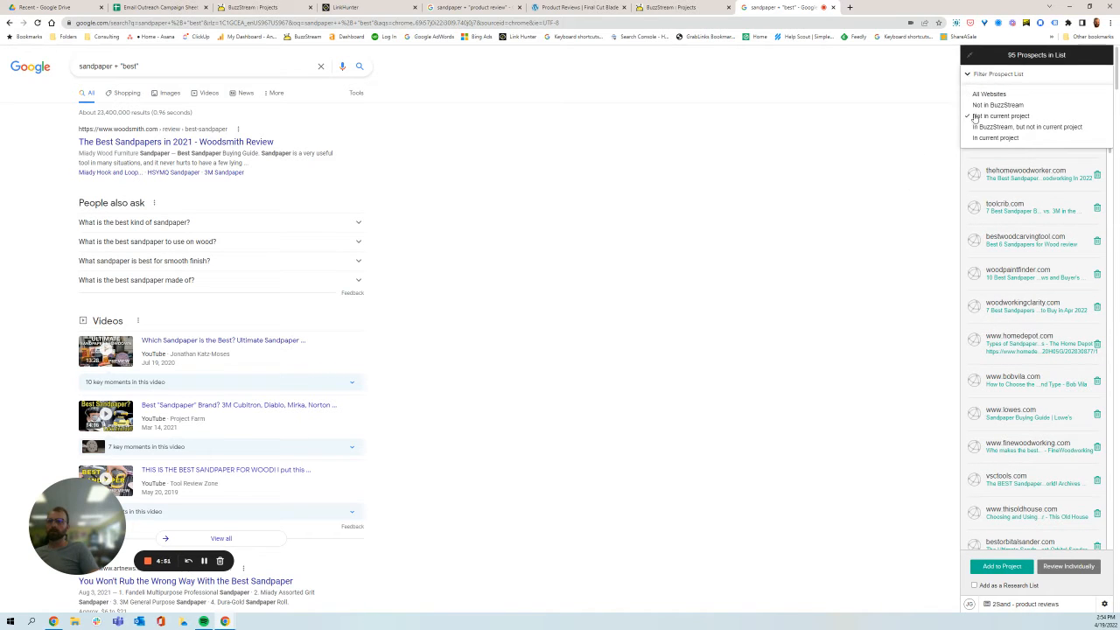
pyautogui.click(971, 116)
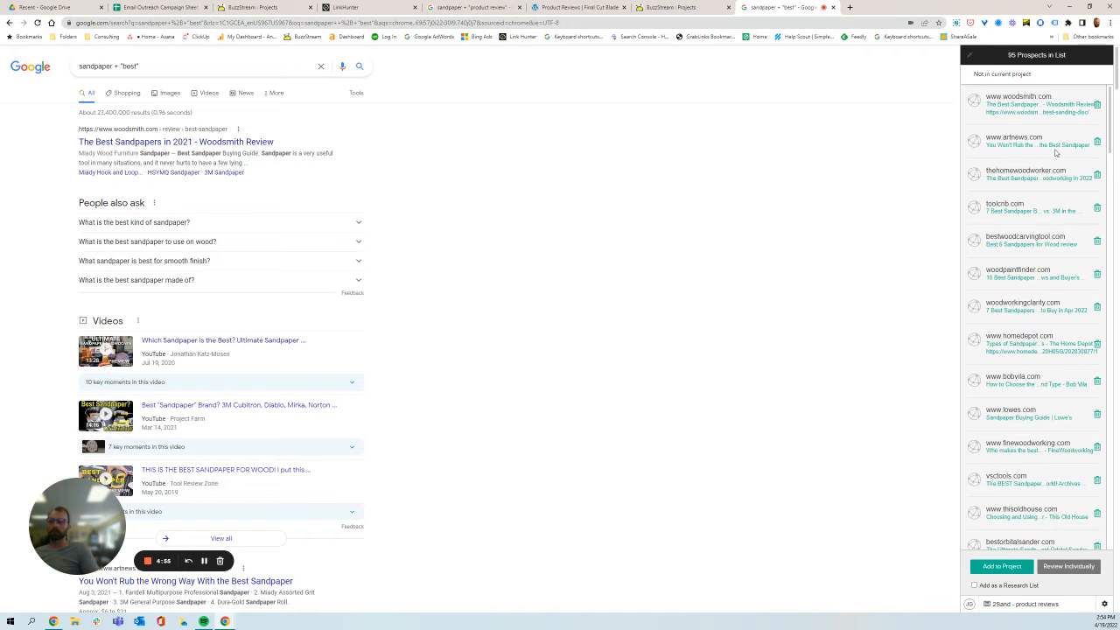
pyautogui.scroll(-2, 1055, 210)
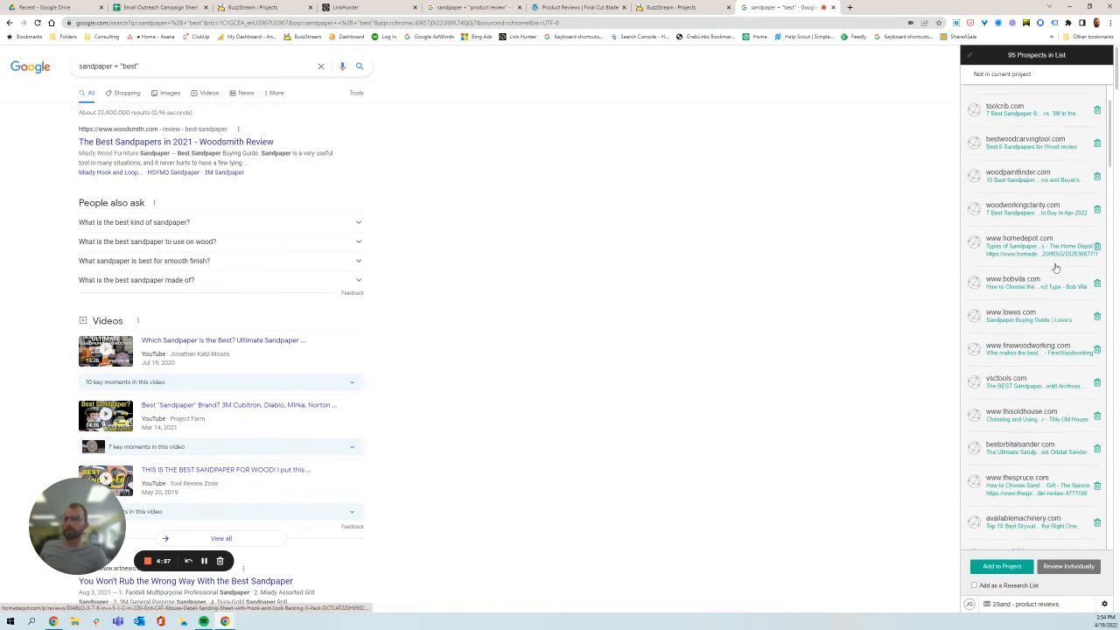
pyautogui.scroll(-5, 1055, 268)
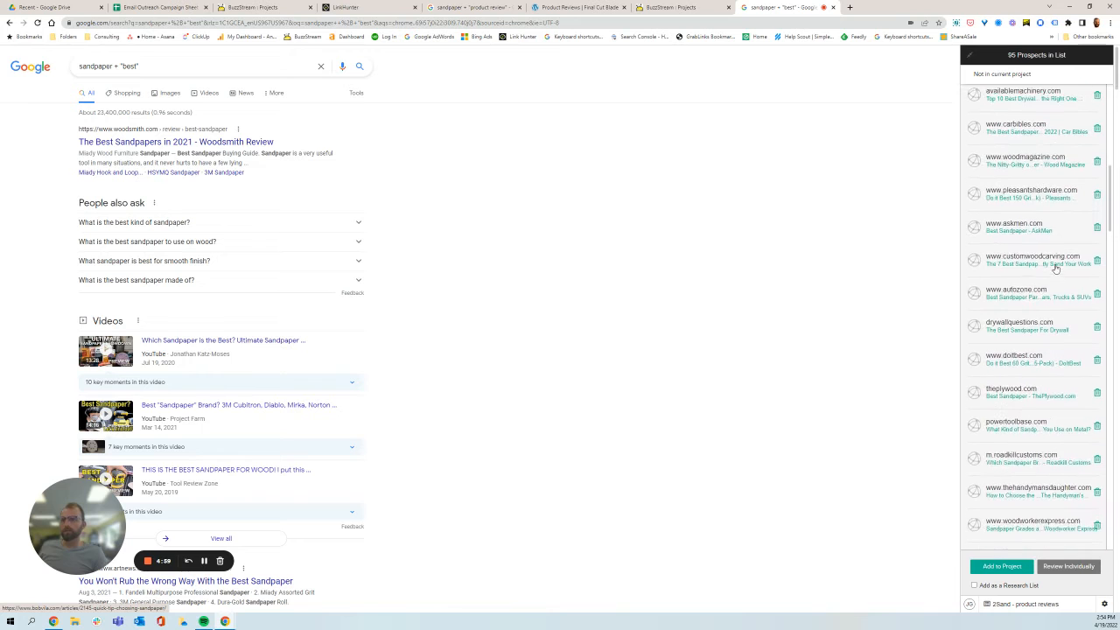
pyautogui.scroll(-3, 1055, 268)
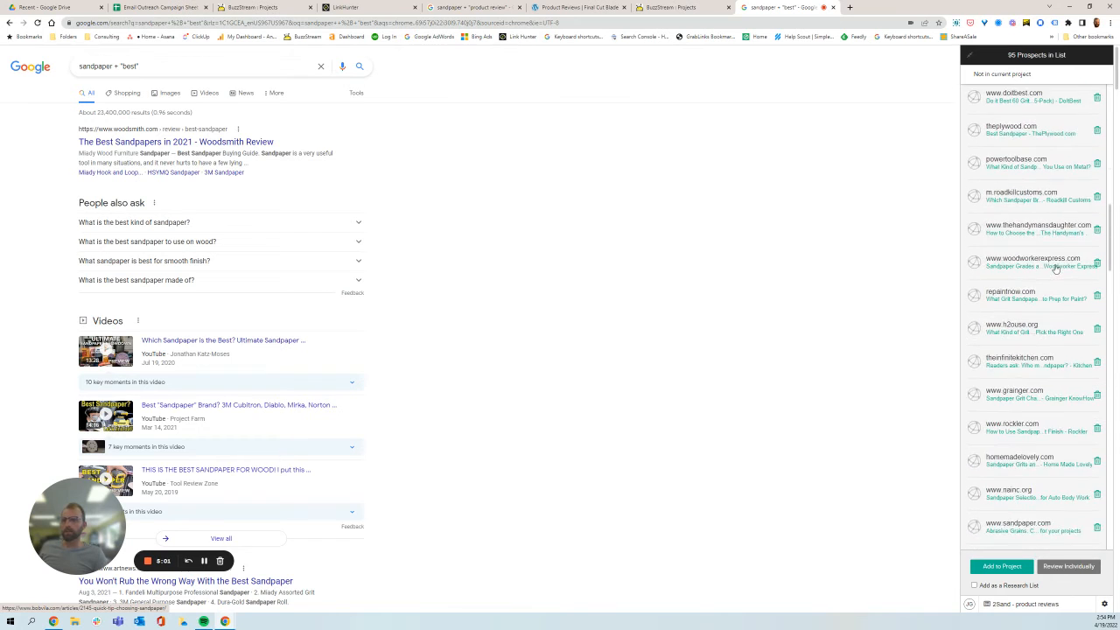
pyautogui.scroll(-1, 1055, 269)
pyautogui.click(1097, 309)
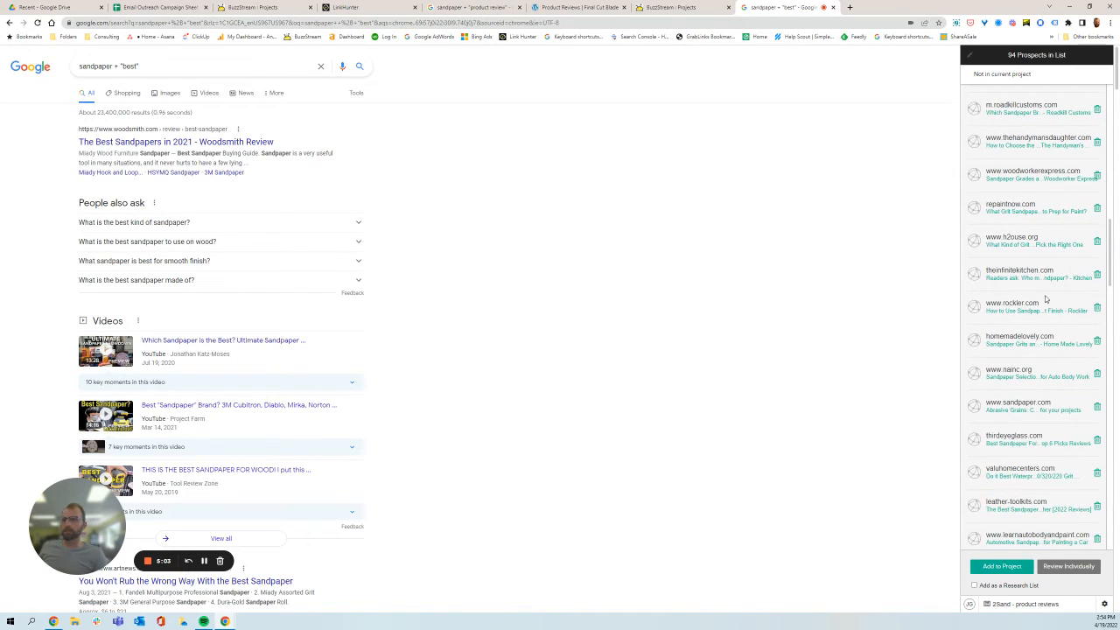
pyautogui.scroll(-1, 1076, 310)
pyautogui.click(1097, 264)
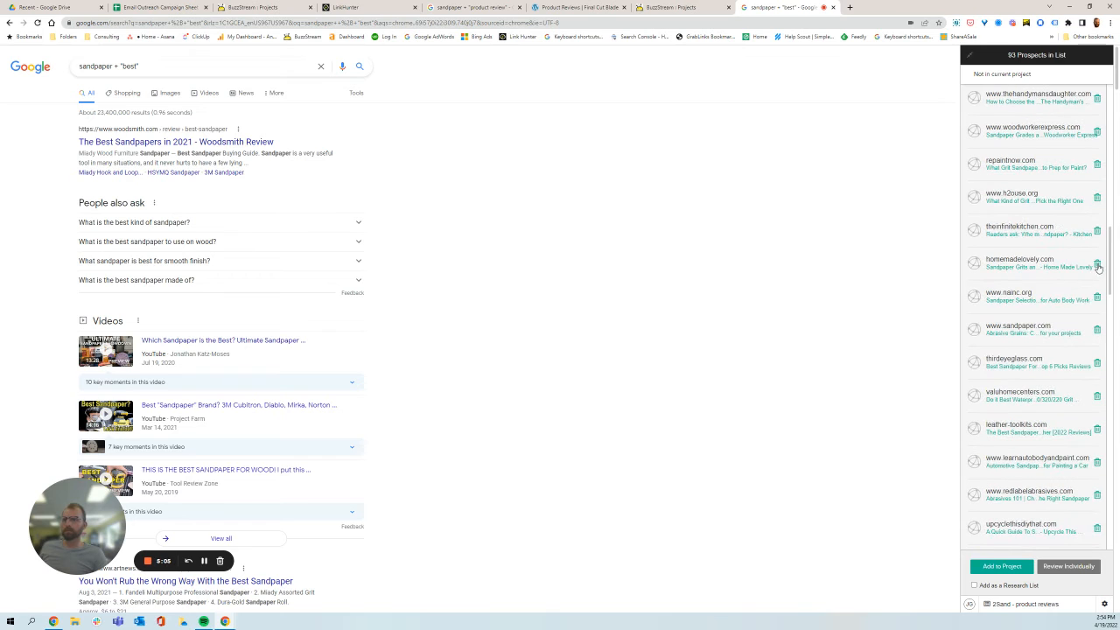
pyautogui.scroll(-2, 1097, 266)
pyautogui.scroll(-2, 1067, 279)
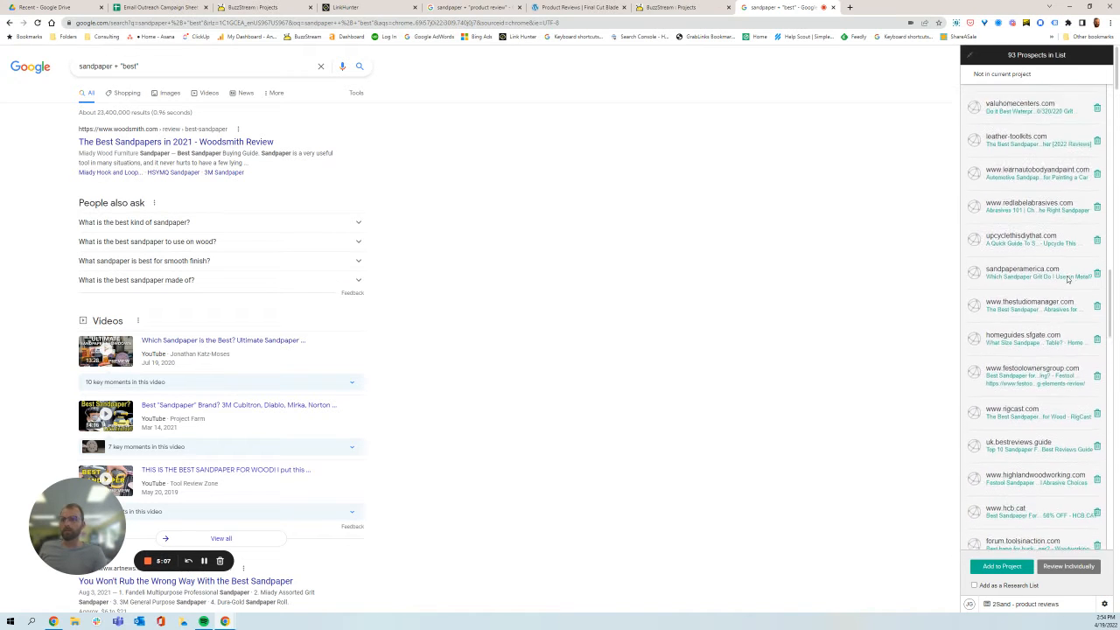
pyautogui.scroll(-1, 1068, 278)
pyautogui.scroll(-1, 1068, 278)
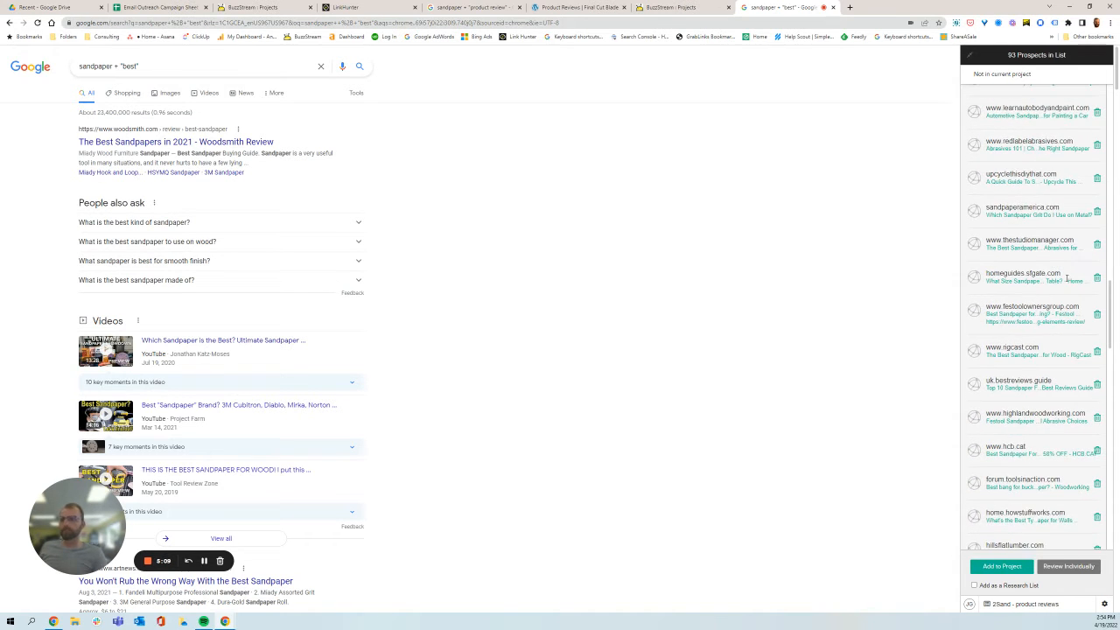
pyautogui.scroll(-4, 1067, 278)
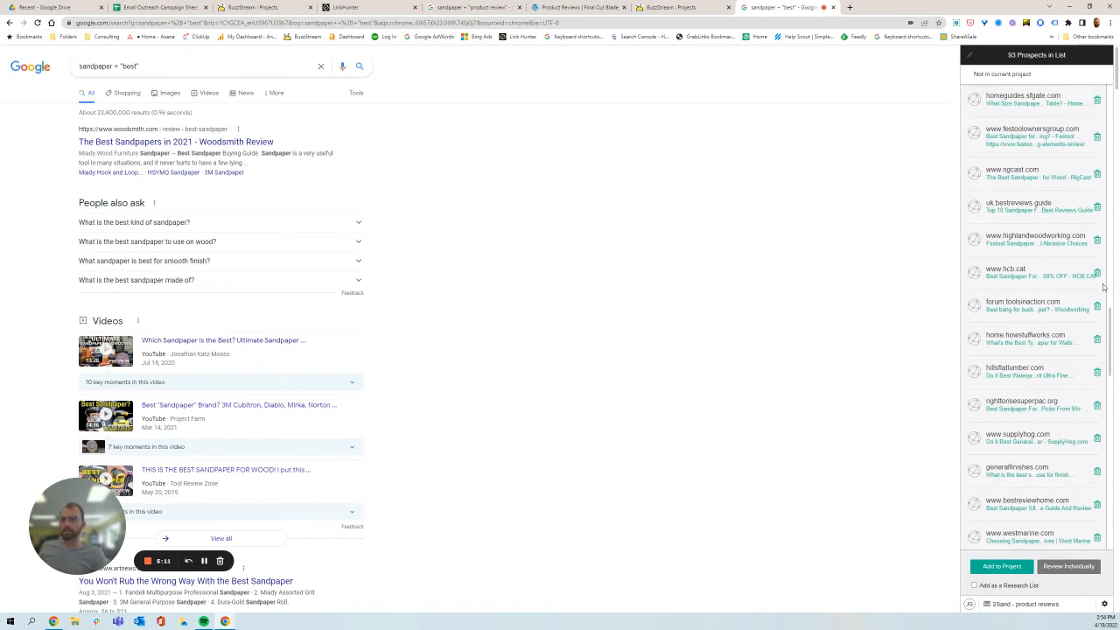
pyautogui.scroll(-4, 1103, 287)
pyautogui.scroll(-7, 1061, 330)
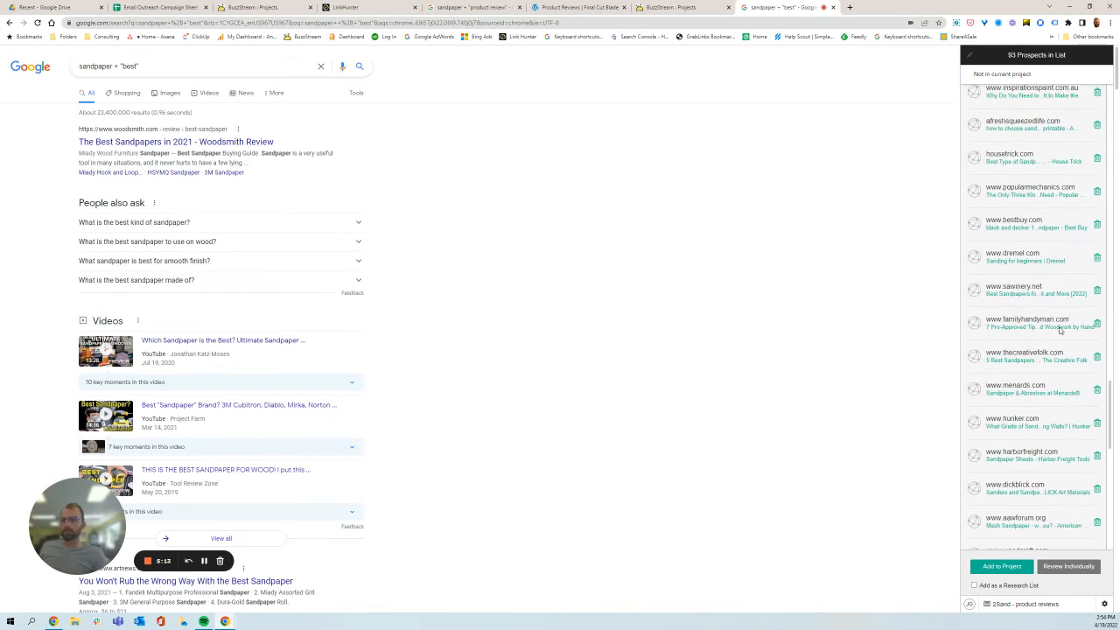
pyautogui.scroll(-2, 1052, 319)
pyautogui.scroll(-3, 1050, 362)
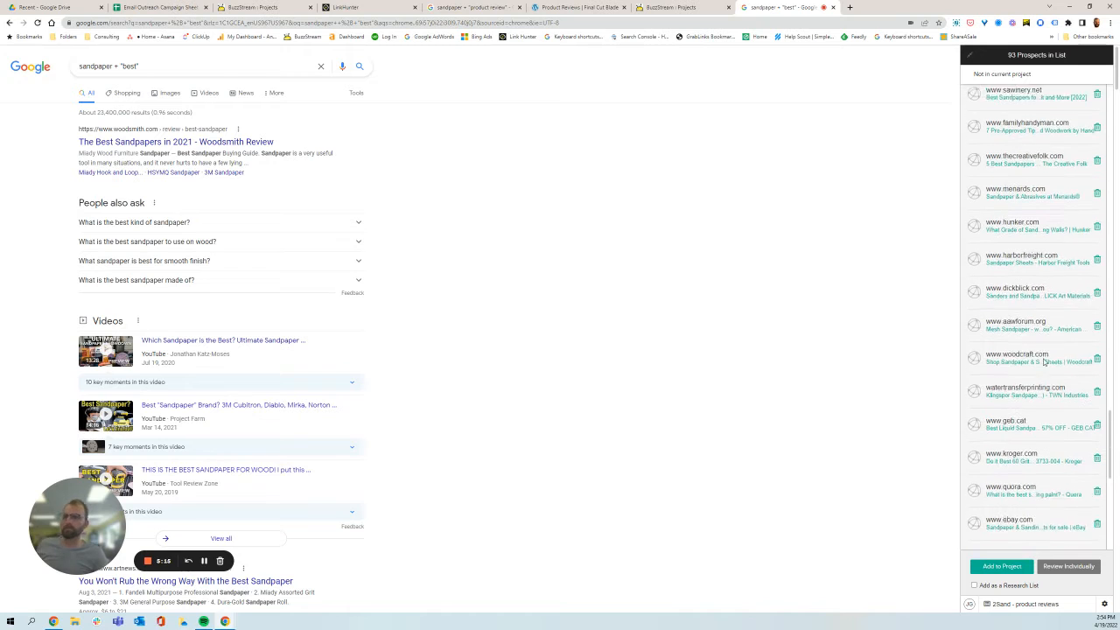
pyautogui.click(1096, 470)
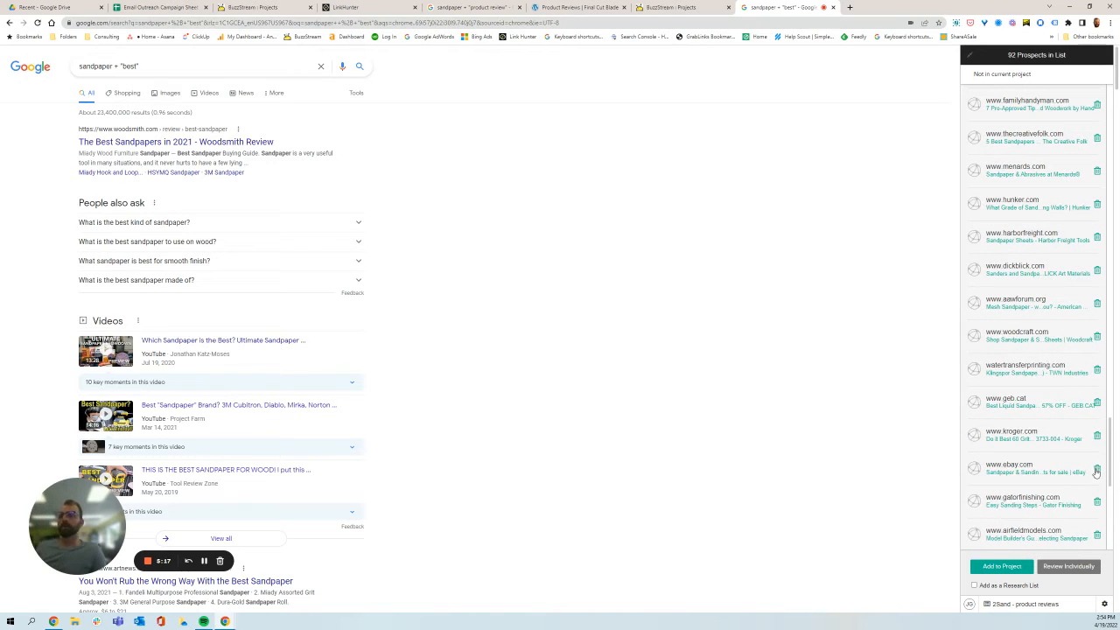
pyautogui.click(1096, 472)
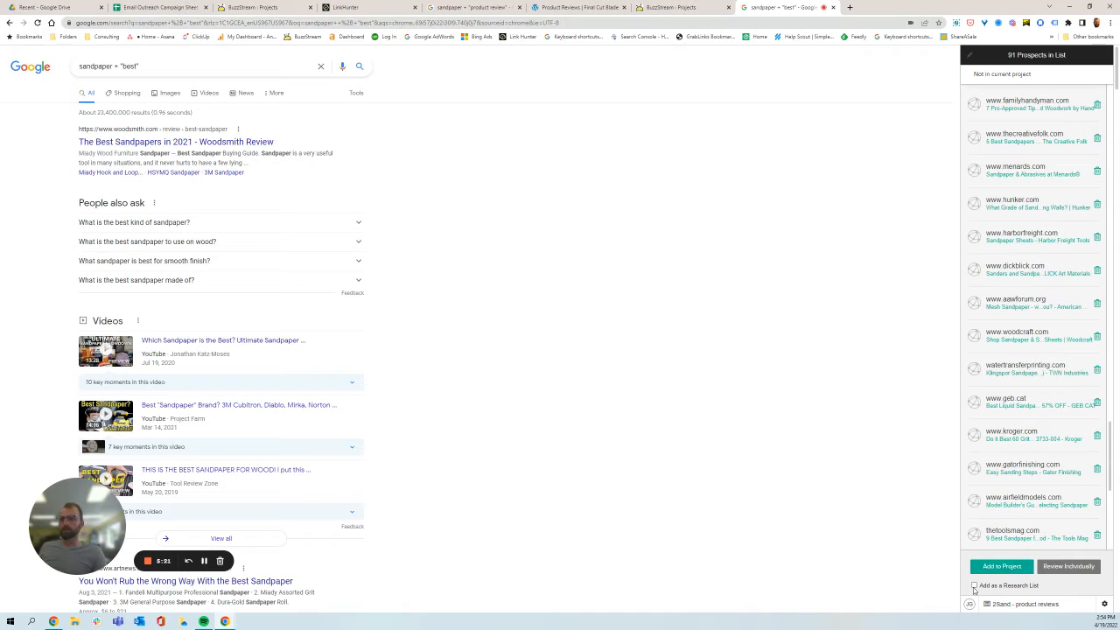
pyautogui.click(974, 586)
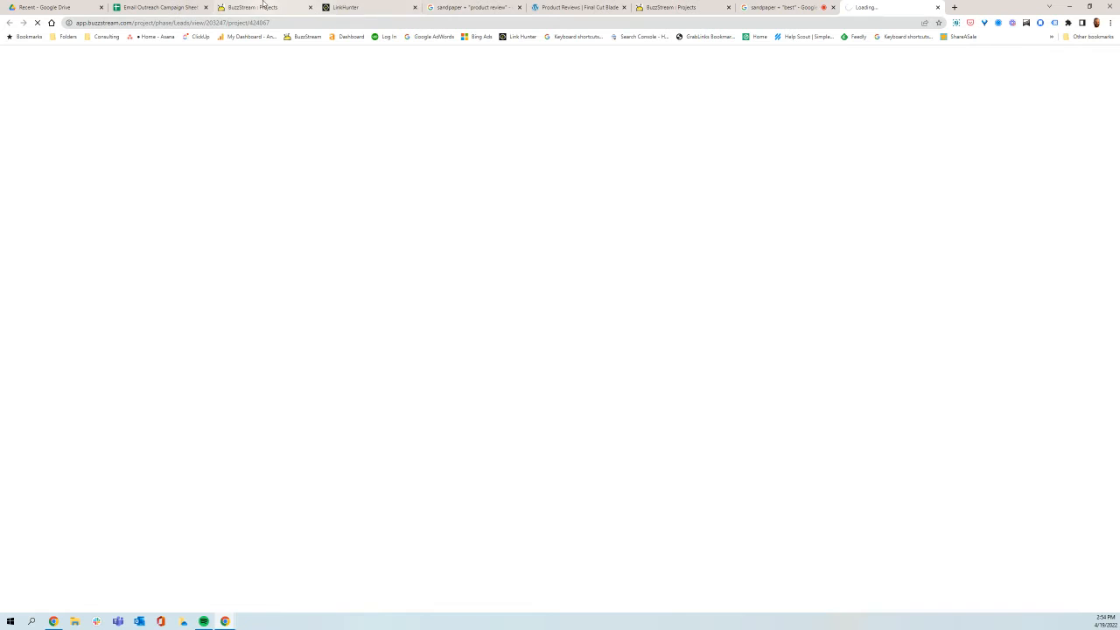
# Mark the sandpaper keyword's Used value as Yes in the email outreach campaign sheet
pyautogui.click(158, 5)
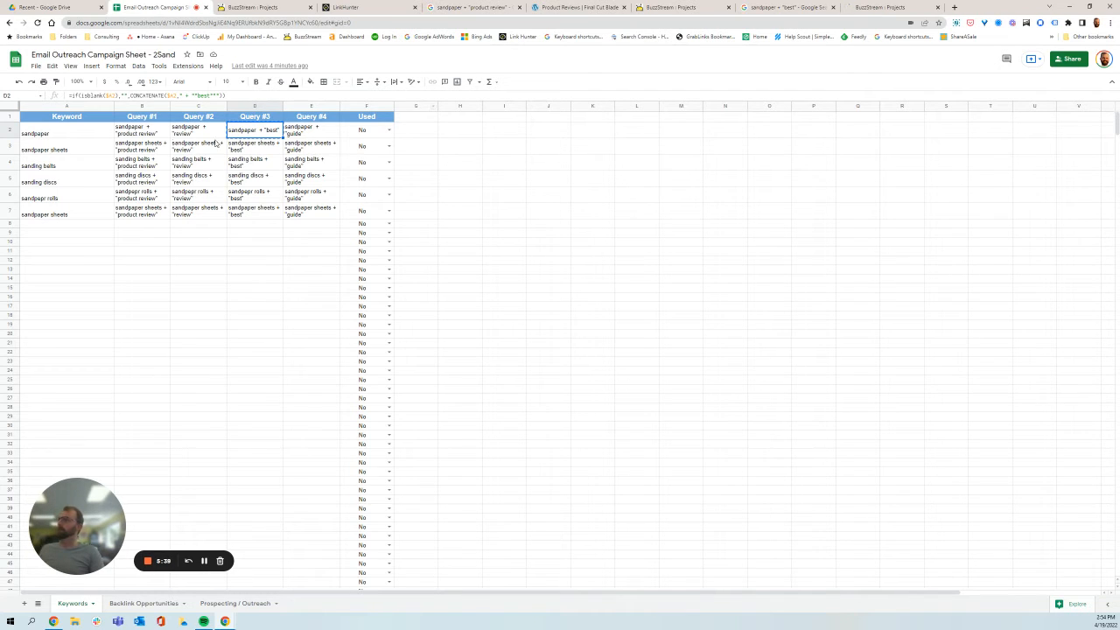
pyautogui.click(388, 130)
pyautogui.click(374, 147)
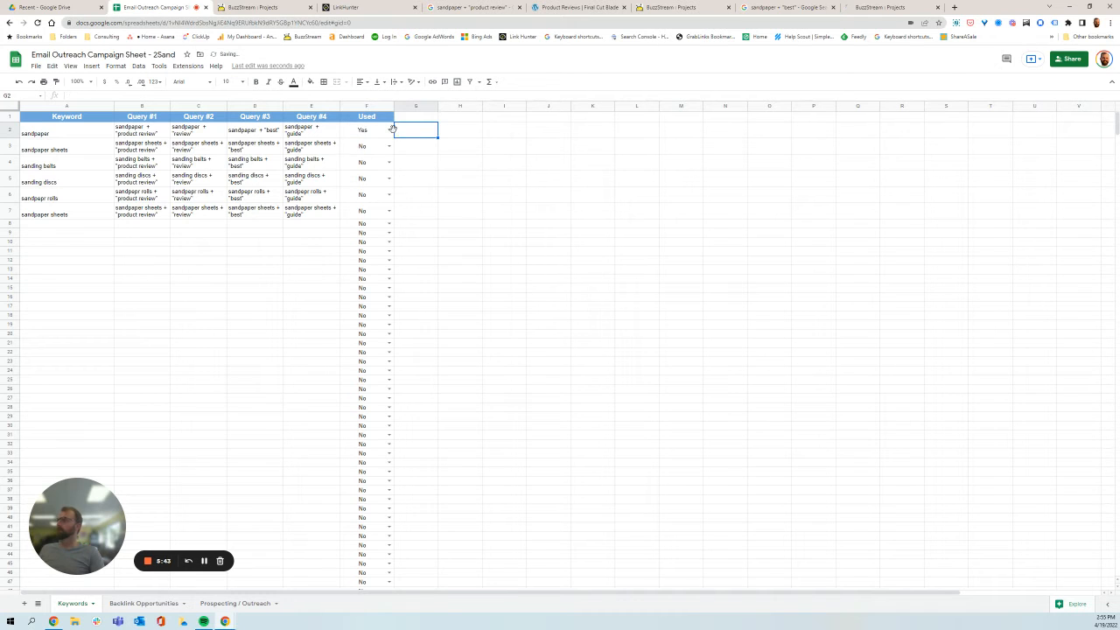
# Open the 2Sand - product reviews research lists in BuzzStream and examine the sandpaper + "best" prospects and their metrics
pyautogui.click(258, 7)
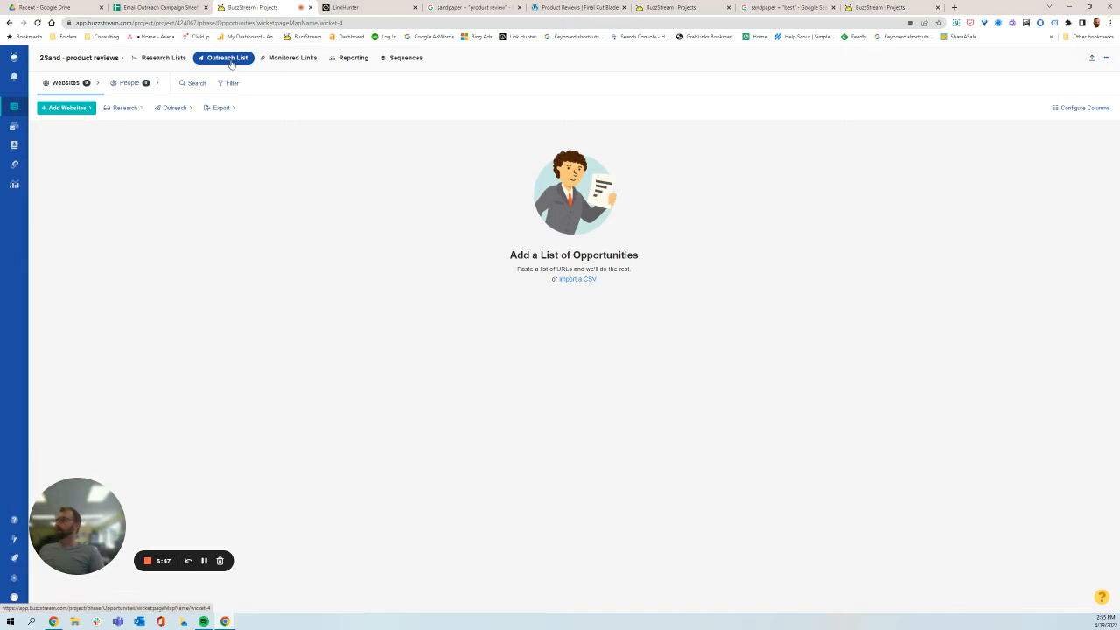
pyautogui.click(156, 60)
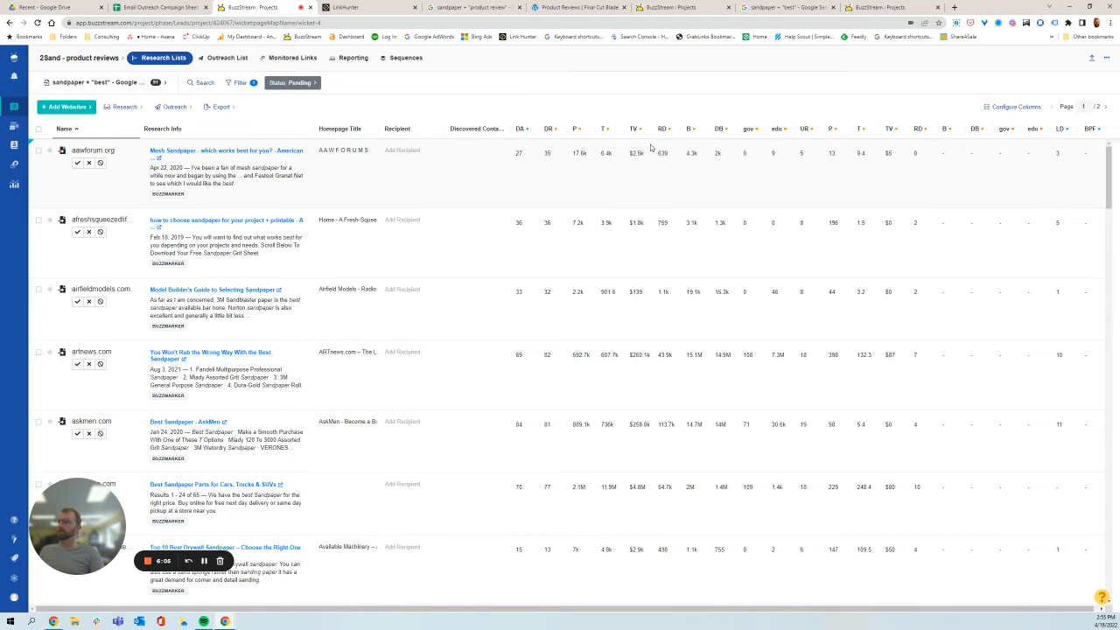
pyautogui.scroll(-5, 516, 229)
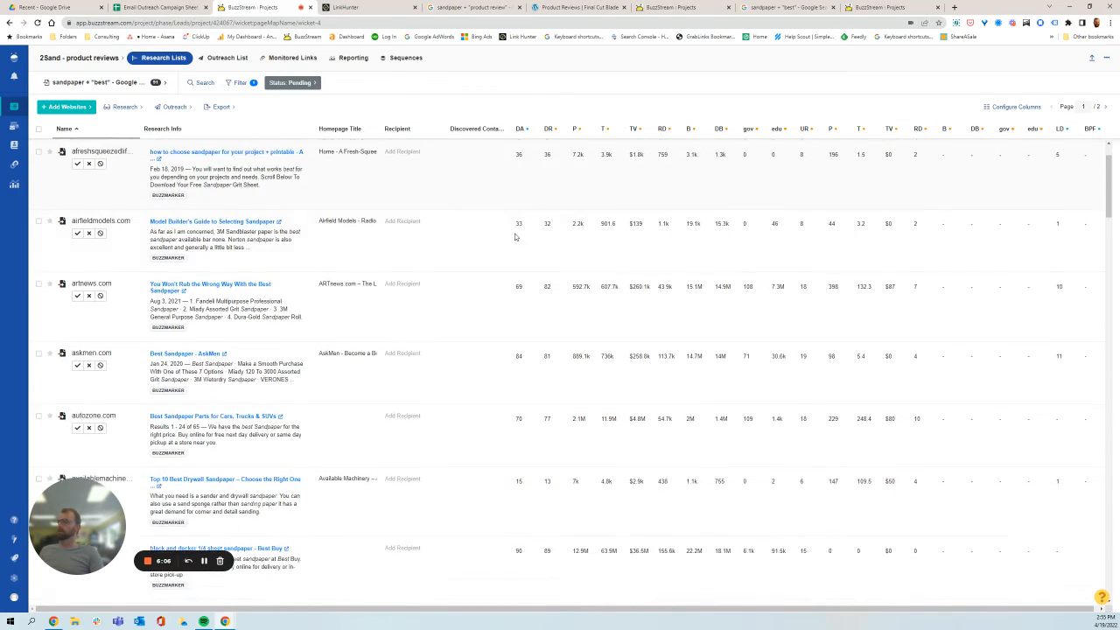
# Review the pending sandpaper + "best" prospects and reject homemadelovely.com
pyautogui.scroll(5, 531, 288)
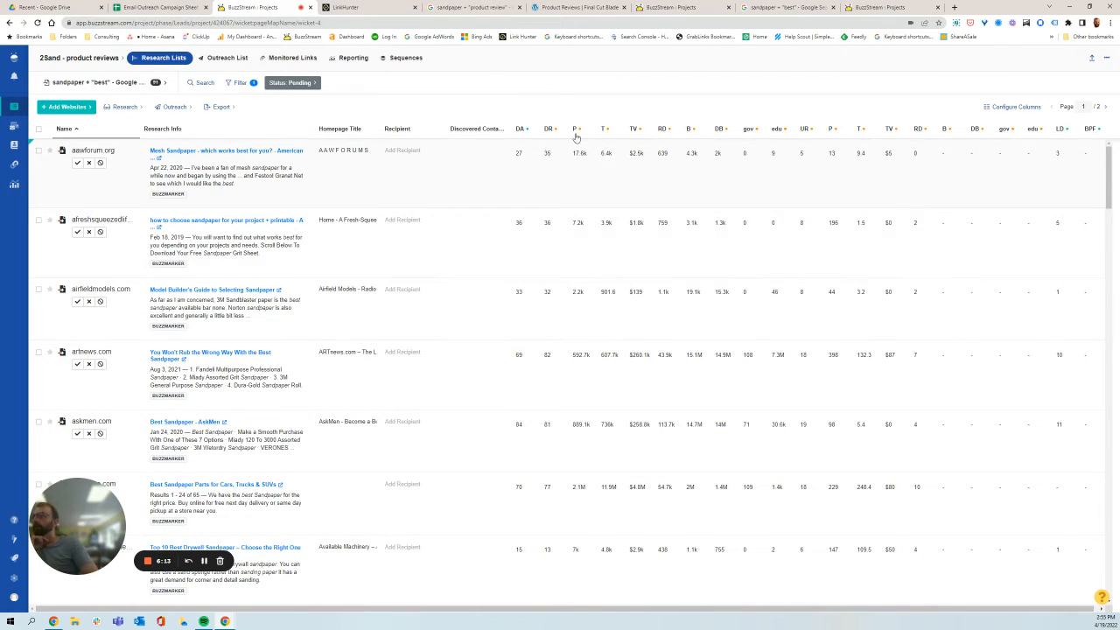
pyautogui.moveTo(576, 131)
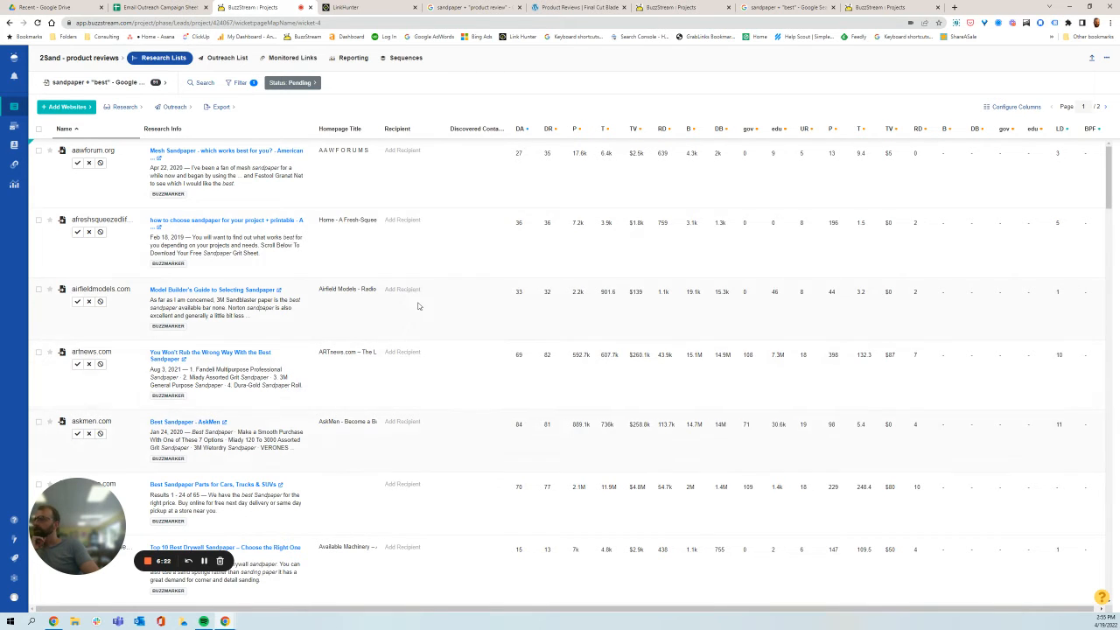
pyautogui.scroll(-2, 411, 301)
pyautogui.scroll(-3, 428, 284)
pyautogui.scroll(-10, 429, 288)
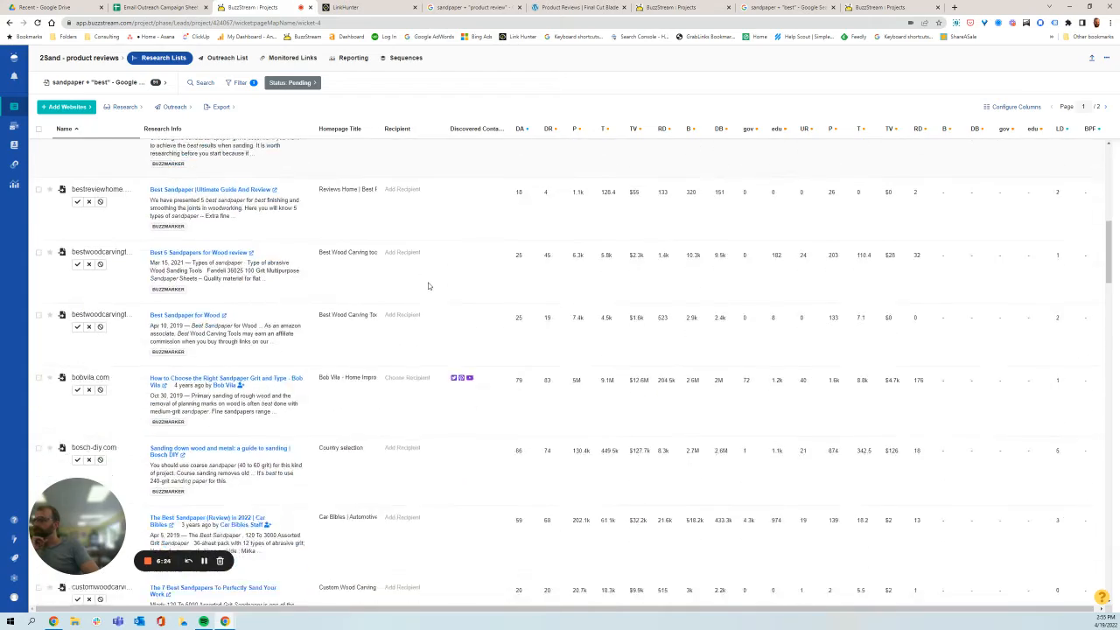
pyautogui.scroll(-8, 433, 316)
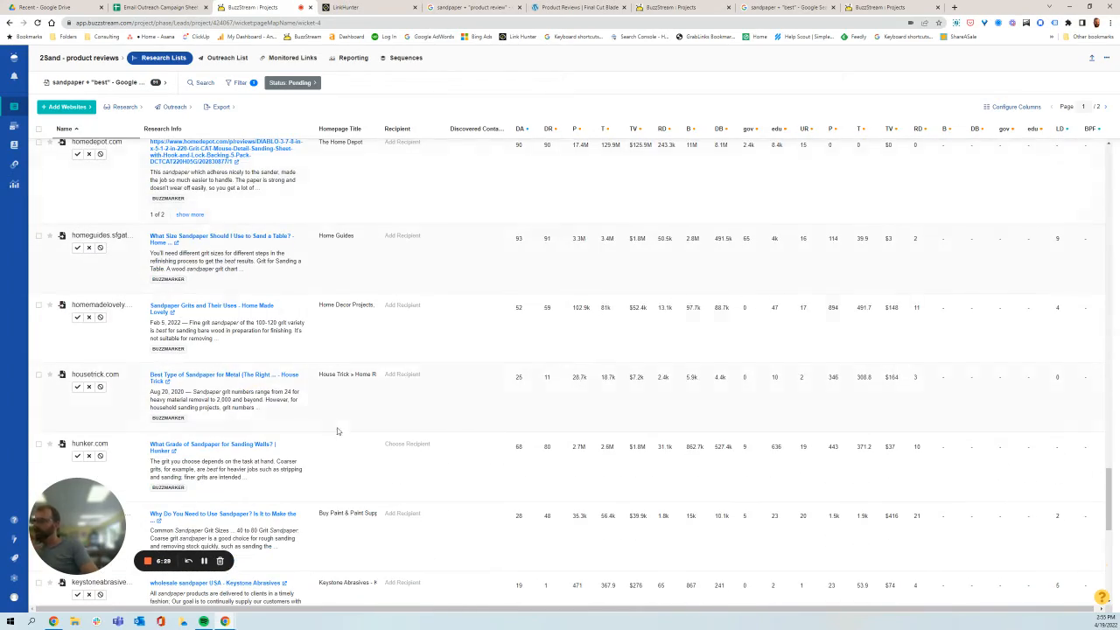
pyautogui.click(89, 317)
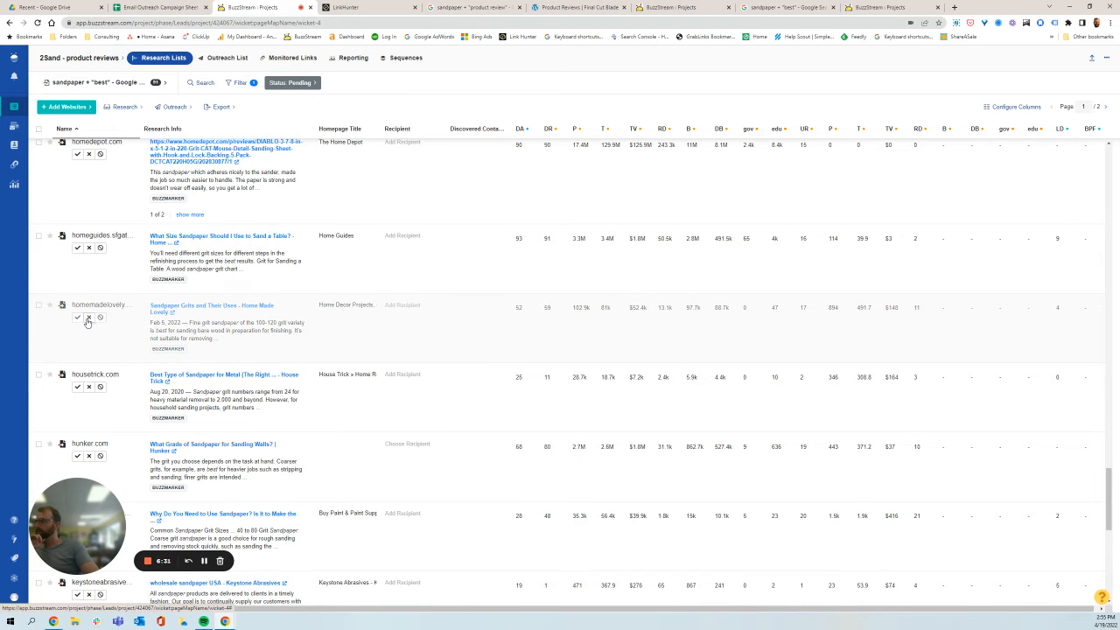
# Reject the retailer sites lowes.com and kroger.com from the pending sandpaper + "best" prospects
pyautogui.scroll(-1, 250, 404)
pyautogui.scroll(-2, 374, 302)
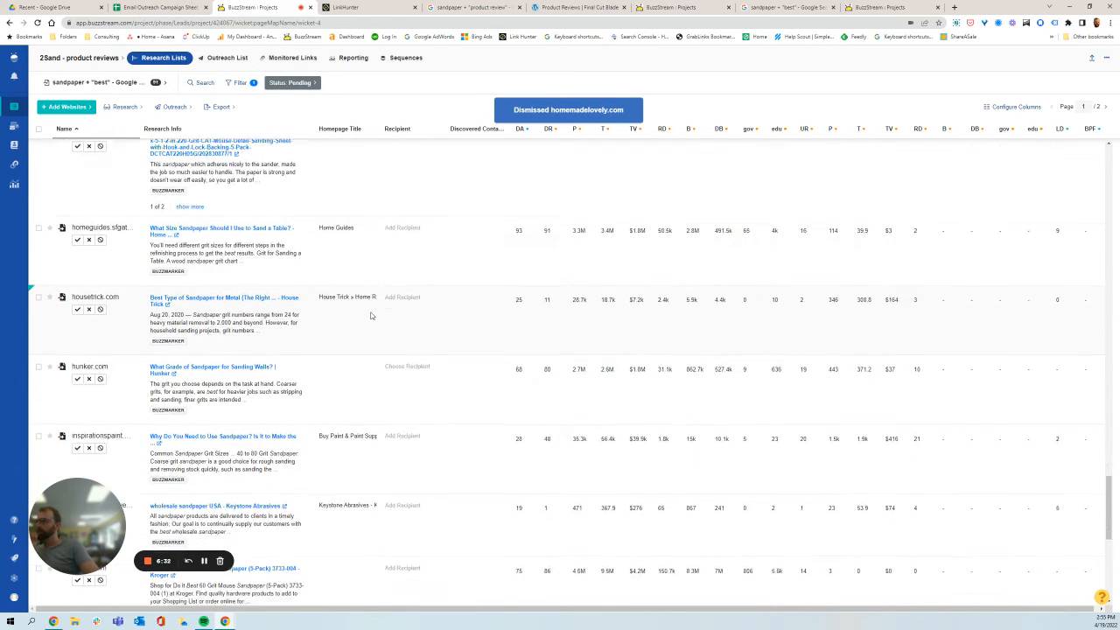
pyautogui.scroll(-3, 368, 320)
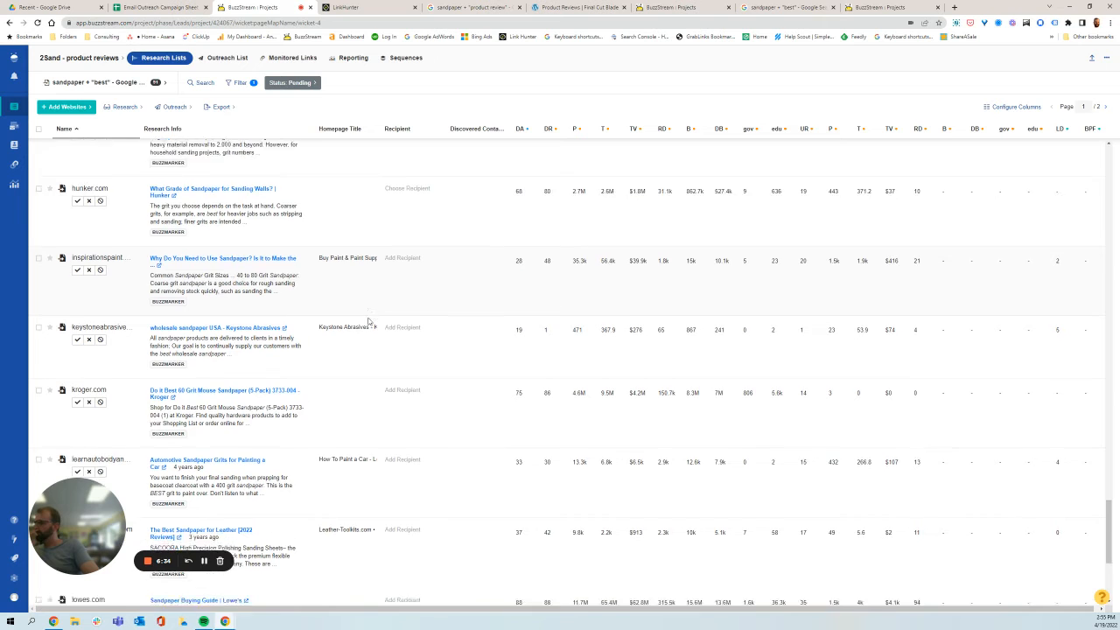
pyautogui.scroll(-2, 341, 427)
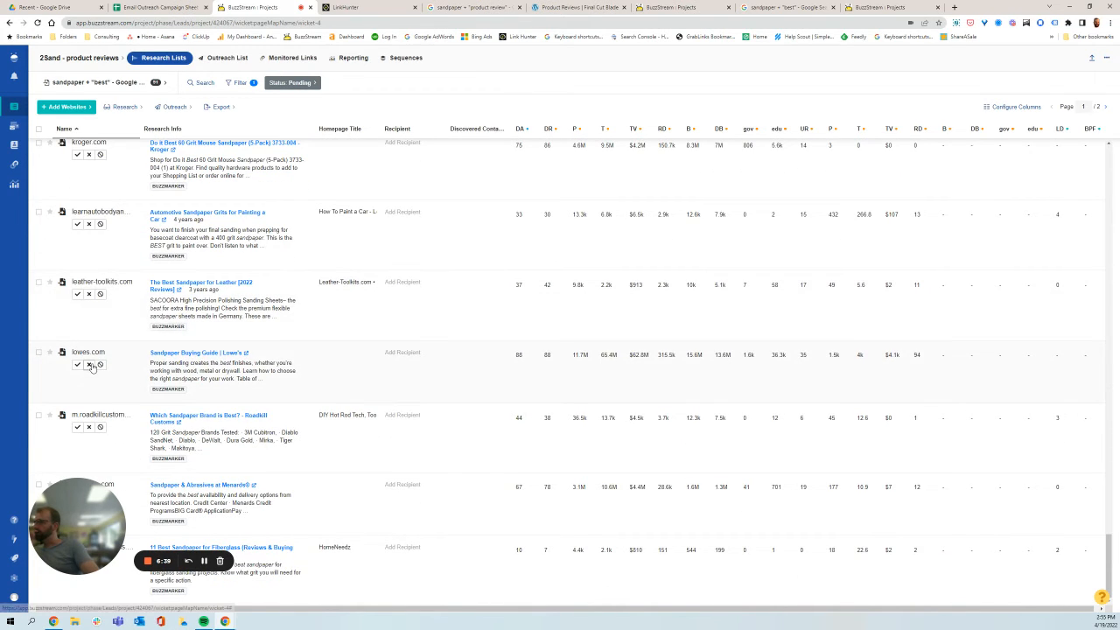
pyautogui.click(89, 364)
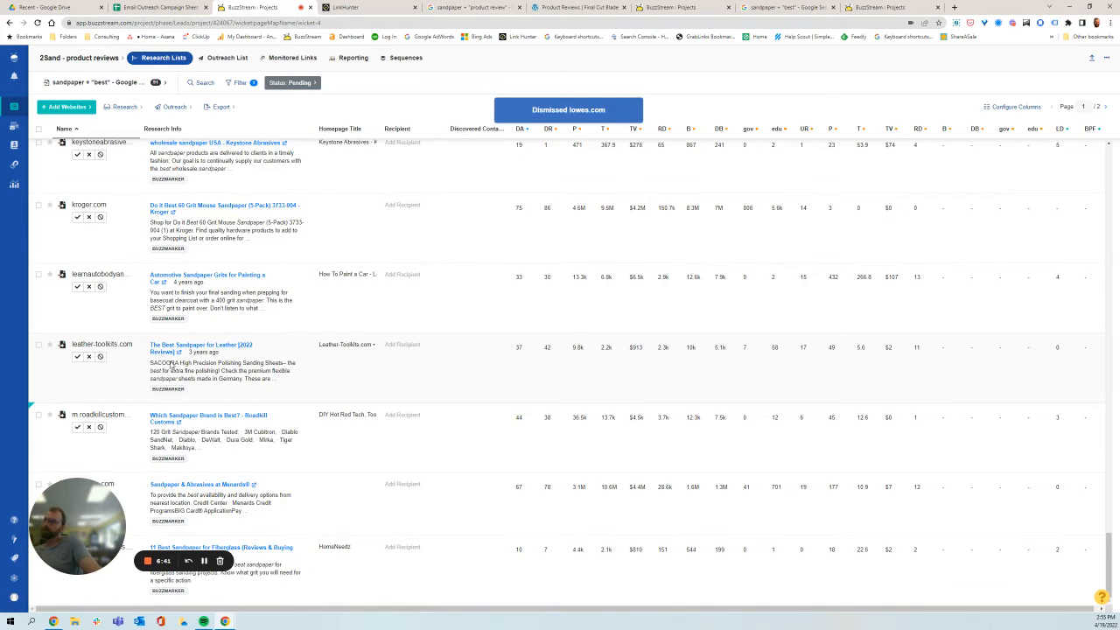
pyautogui.click(88, 217)
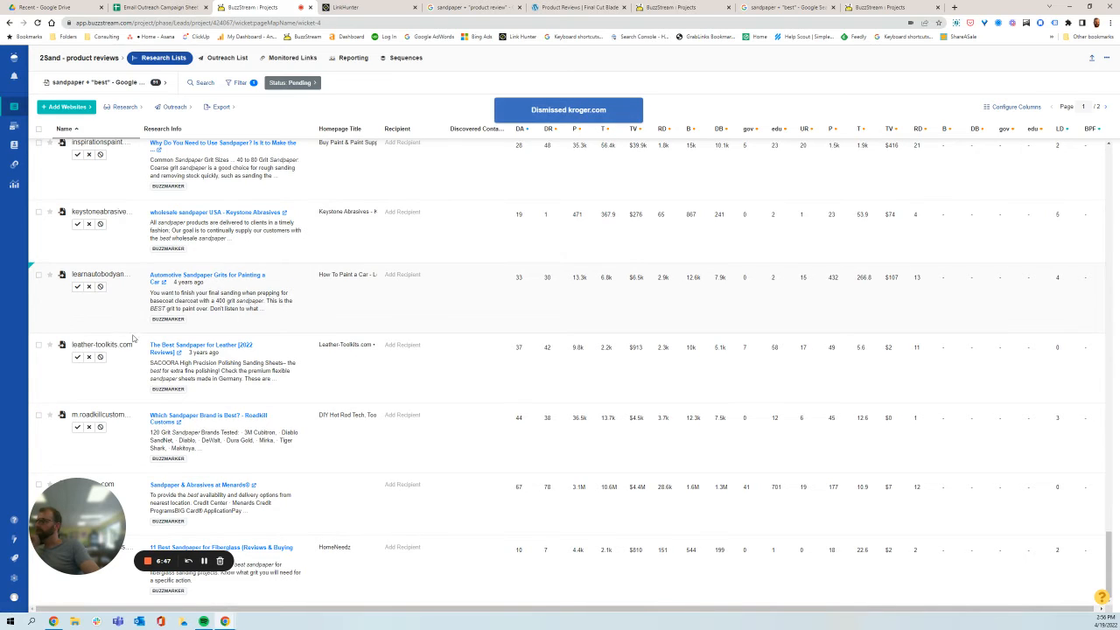
pyautogui.scroll(5, 146, 498)
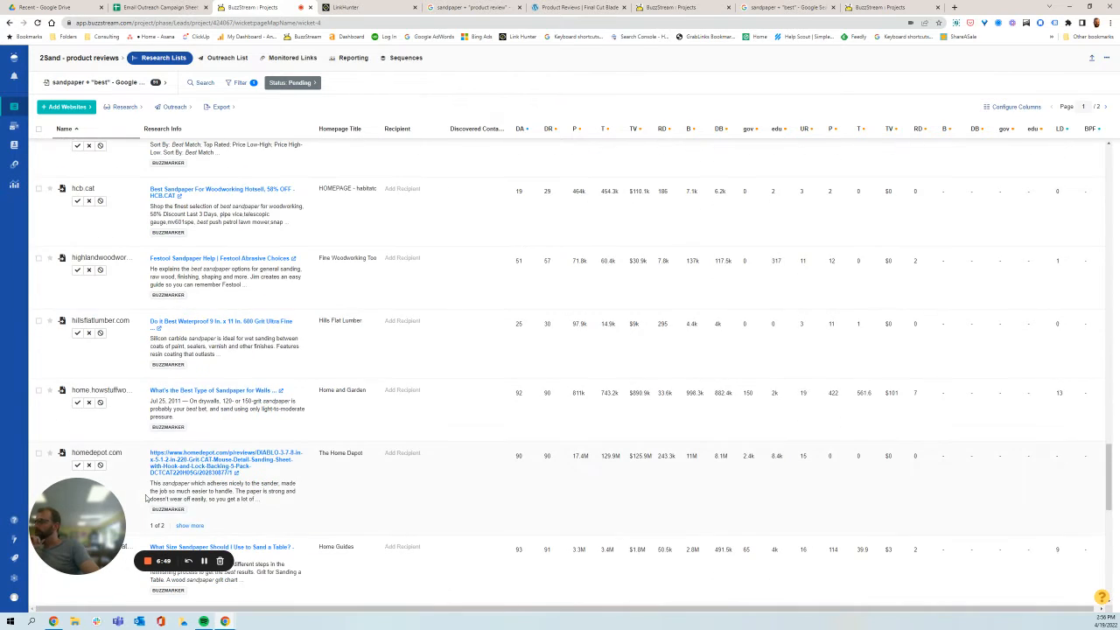
pyautogui.scroll(4, 106, 426)
pyautogui.scroll(15, 106, 428)
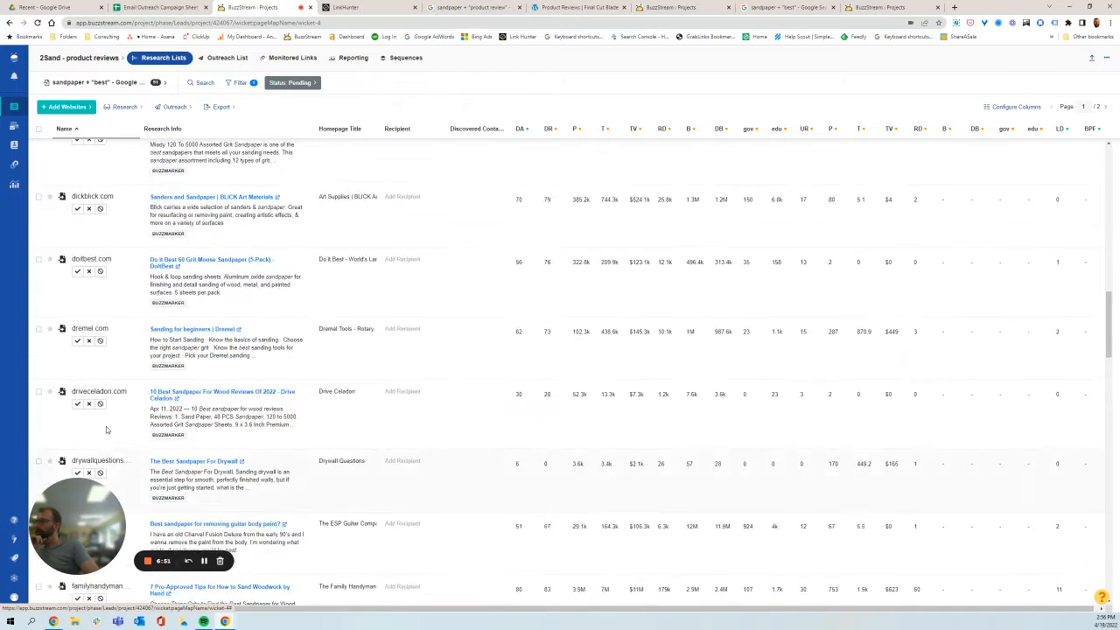
pyautogui.scroll(-2, 89, 310)
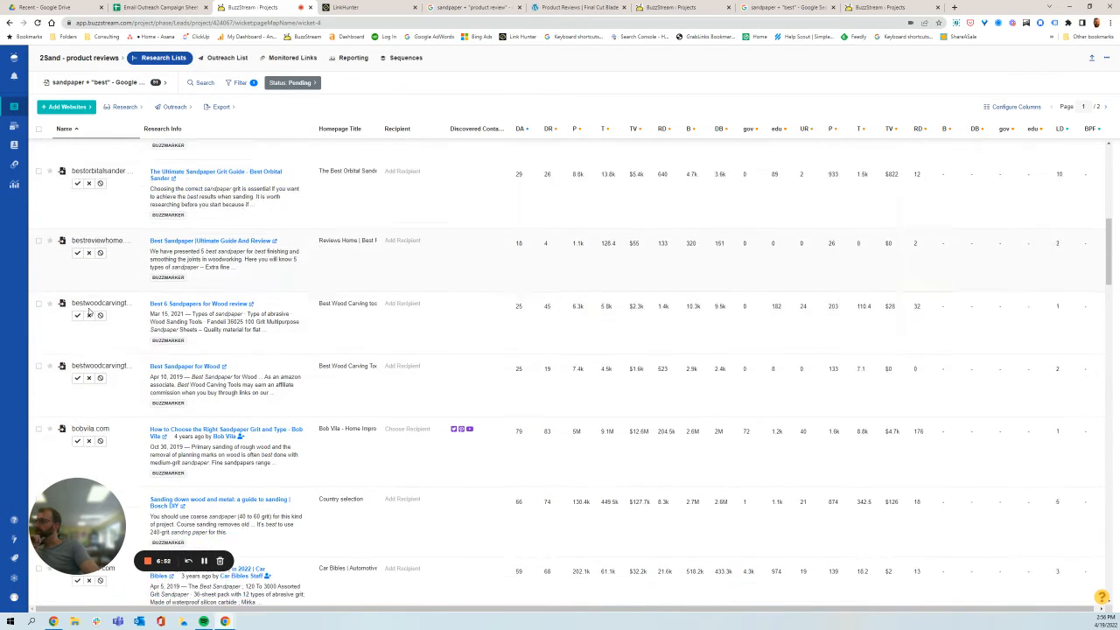
pyautogui.scroll(-1, 87, 359)
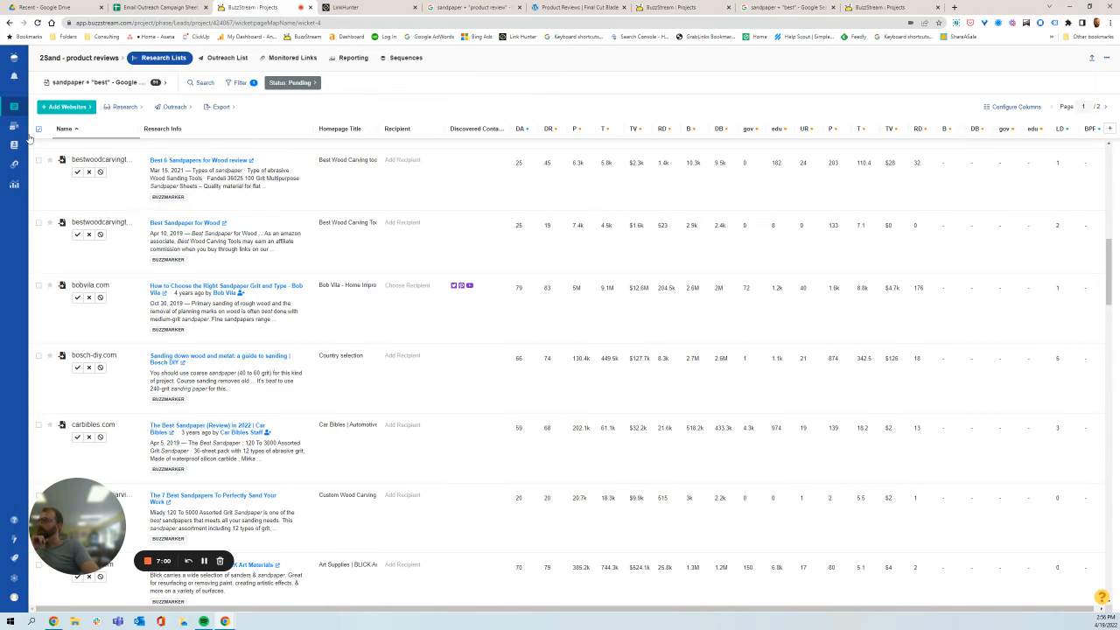
pyautogui.click(39, 129)
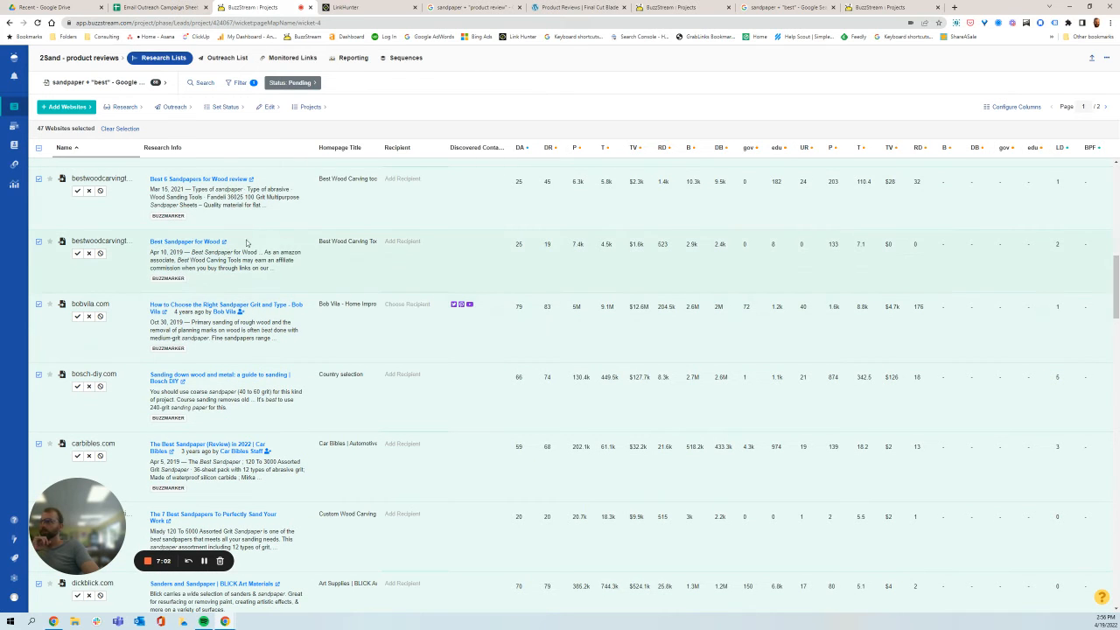
pyautogui.click(84, 109)
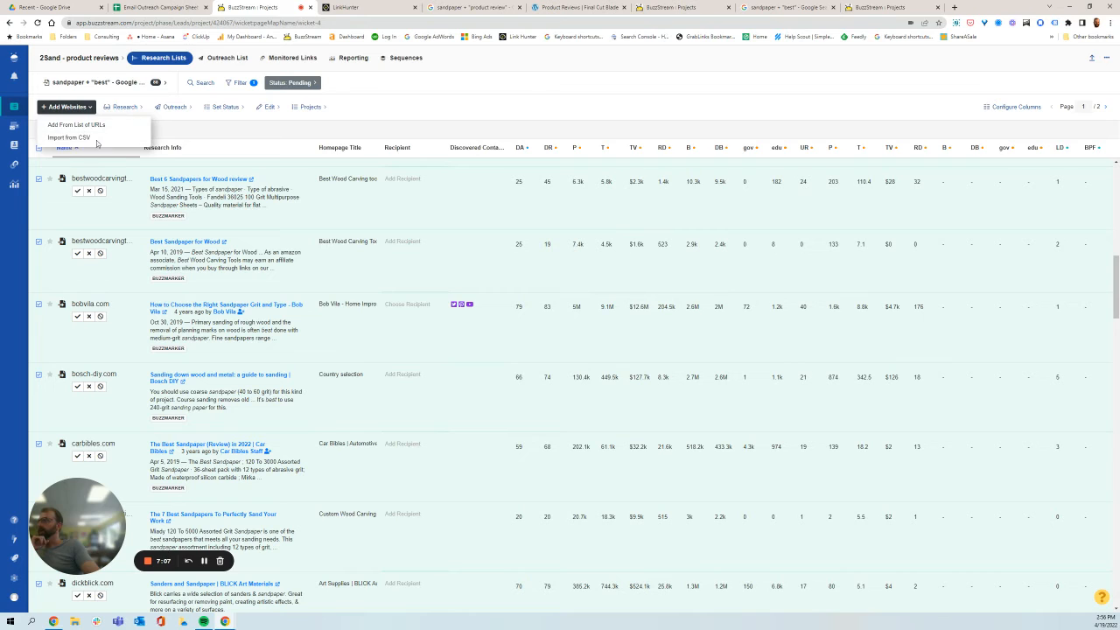
pyautogui.click(365, 110)
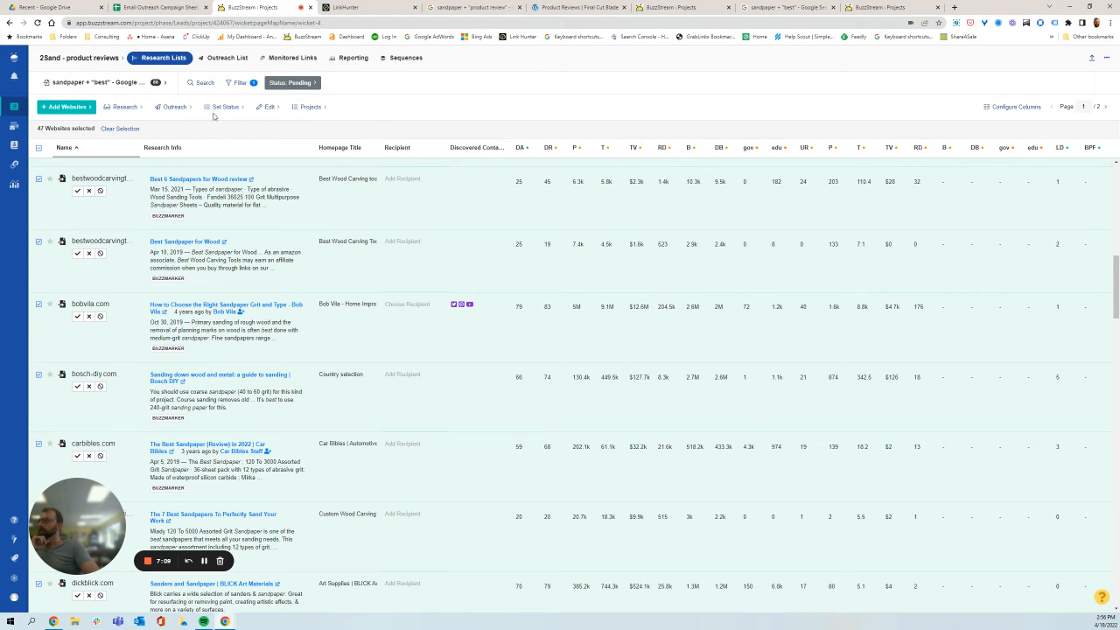
# Check the sandpaper + "best" list for websites with Approved status, reload the list, and return the status filter to Pending
pyautogui.click(289, 83)
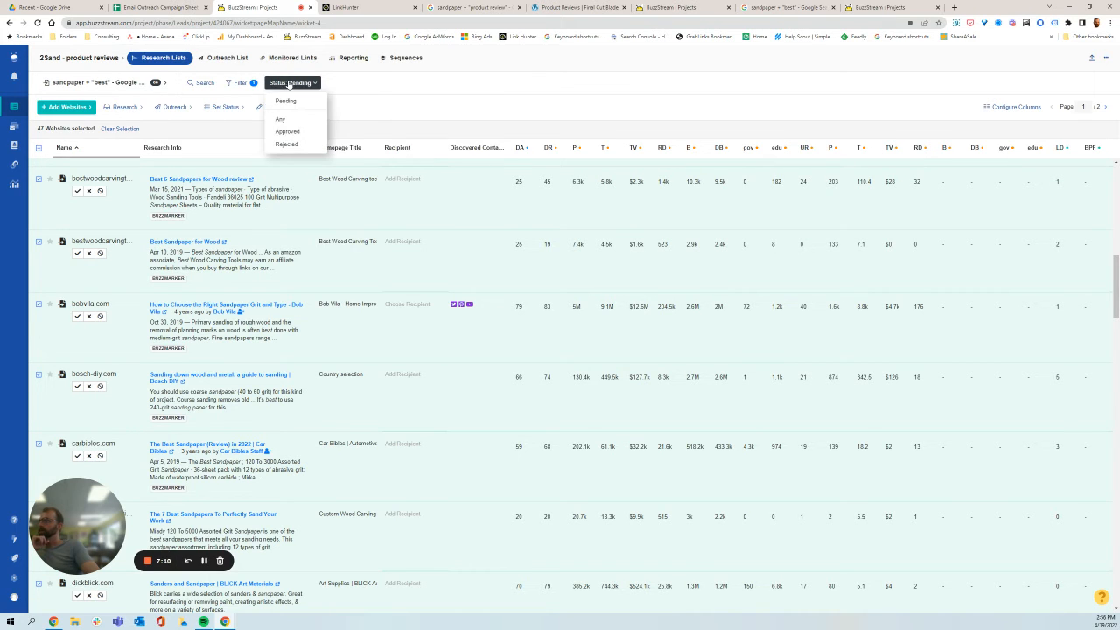
pyautogui.click(295, 133)
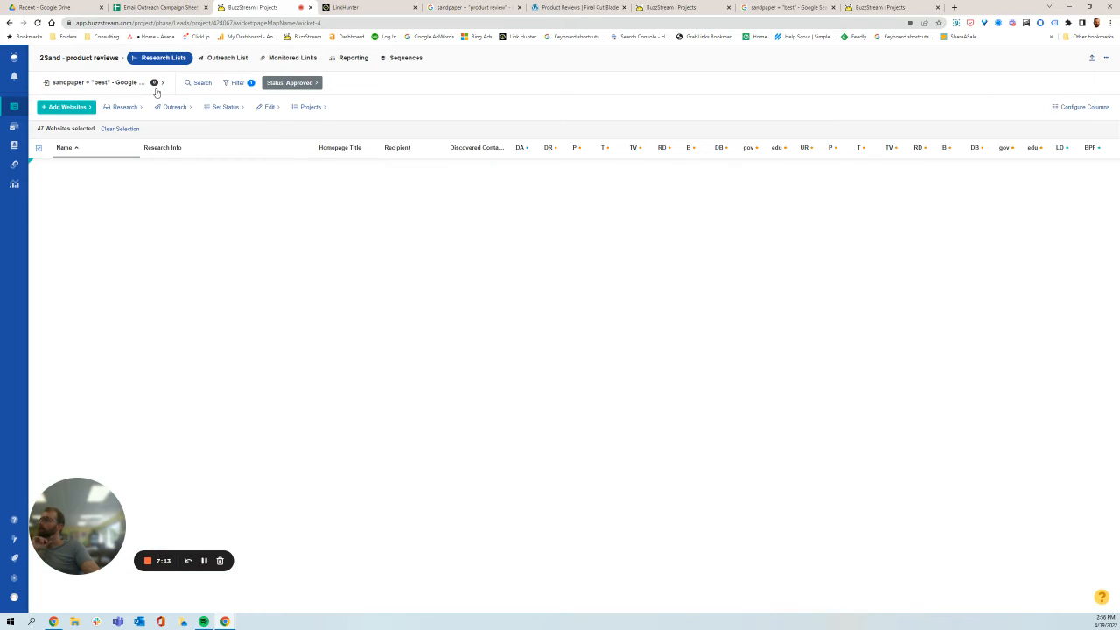
pyautogui.click(155, 83)
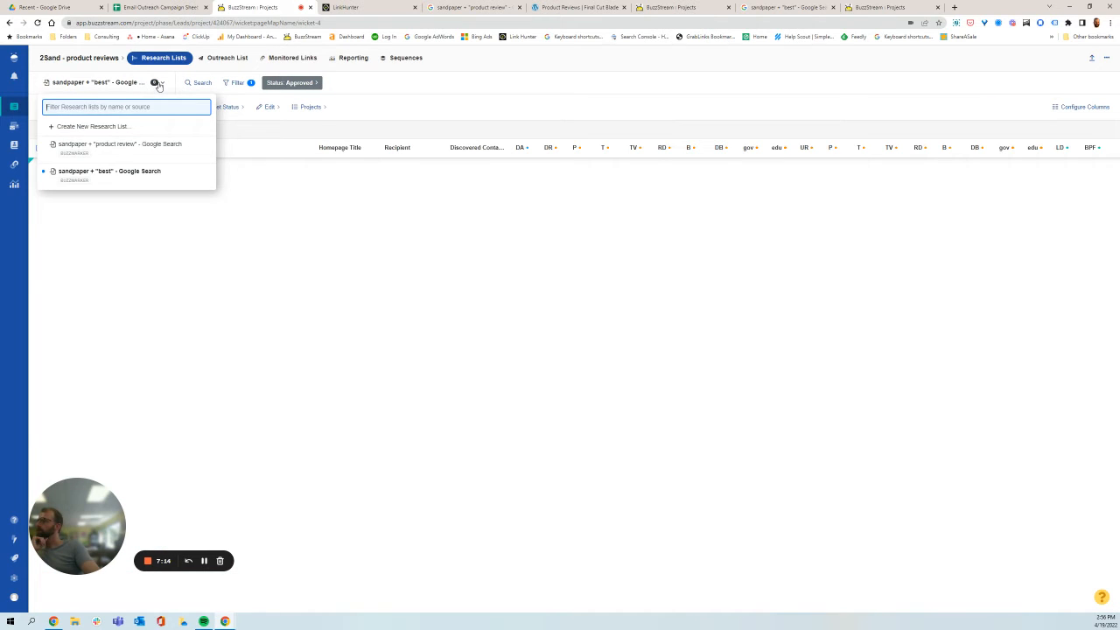
pyautogui.click(117, 173)
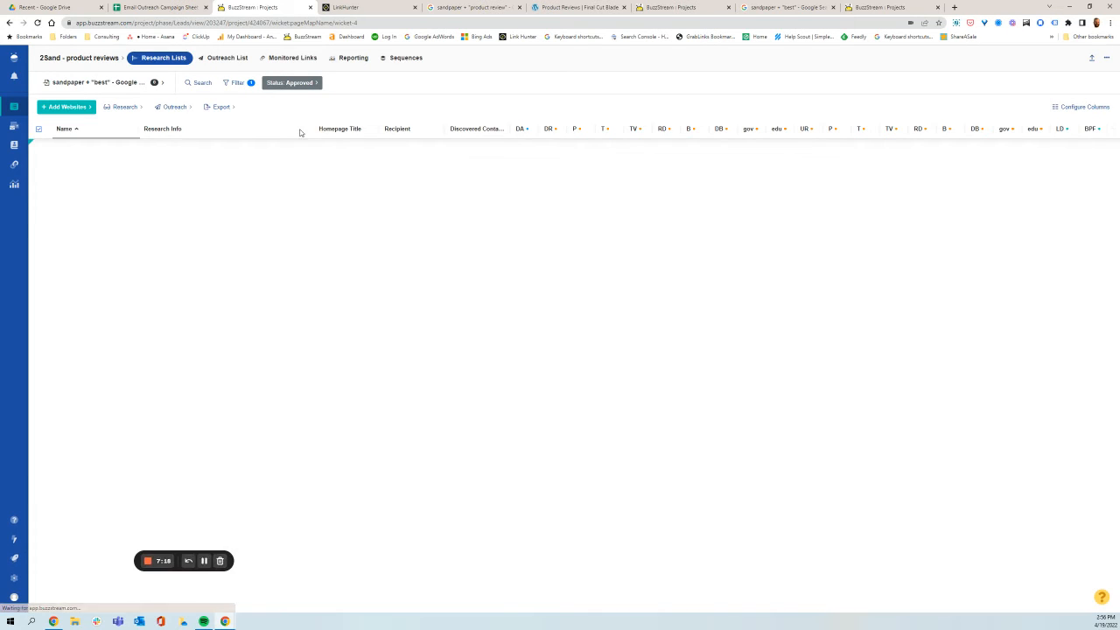
pyautogui.click(291, 83)
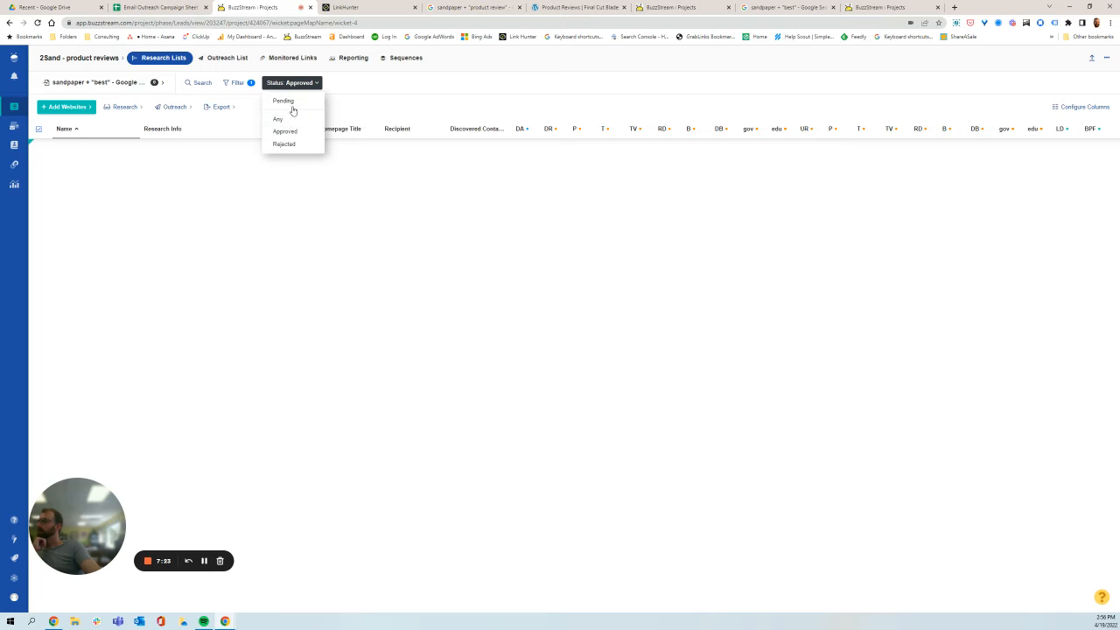
pyautogui.click(292, 102)
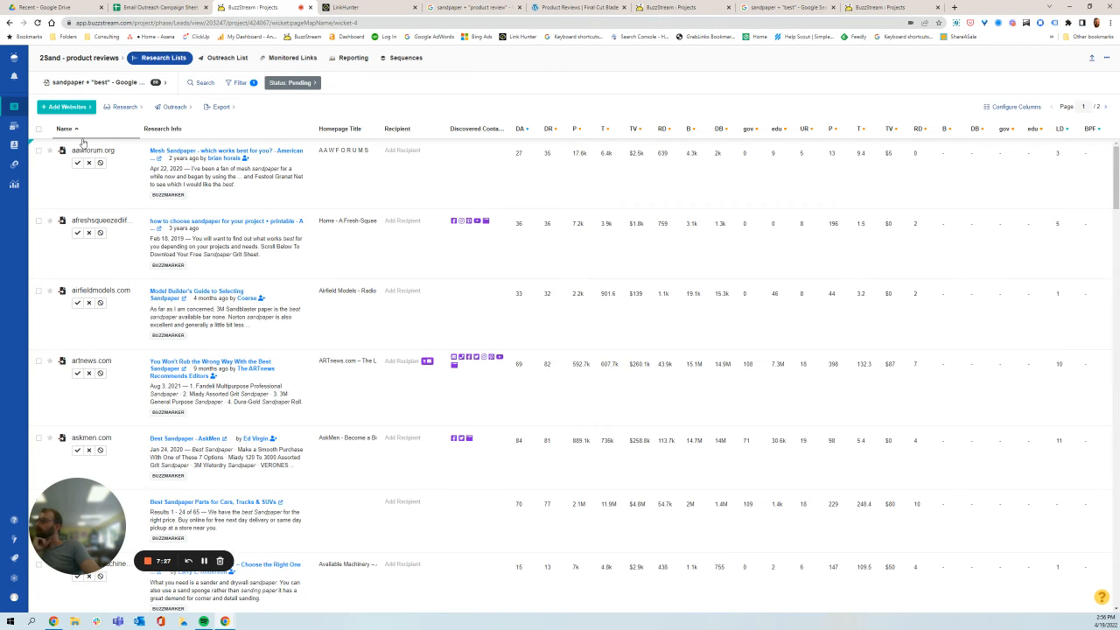
# Reject bestbuy.com from the pending sandpaper + "best" prospects
pyautogui.scroll(-3, 131, 266)
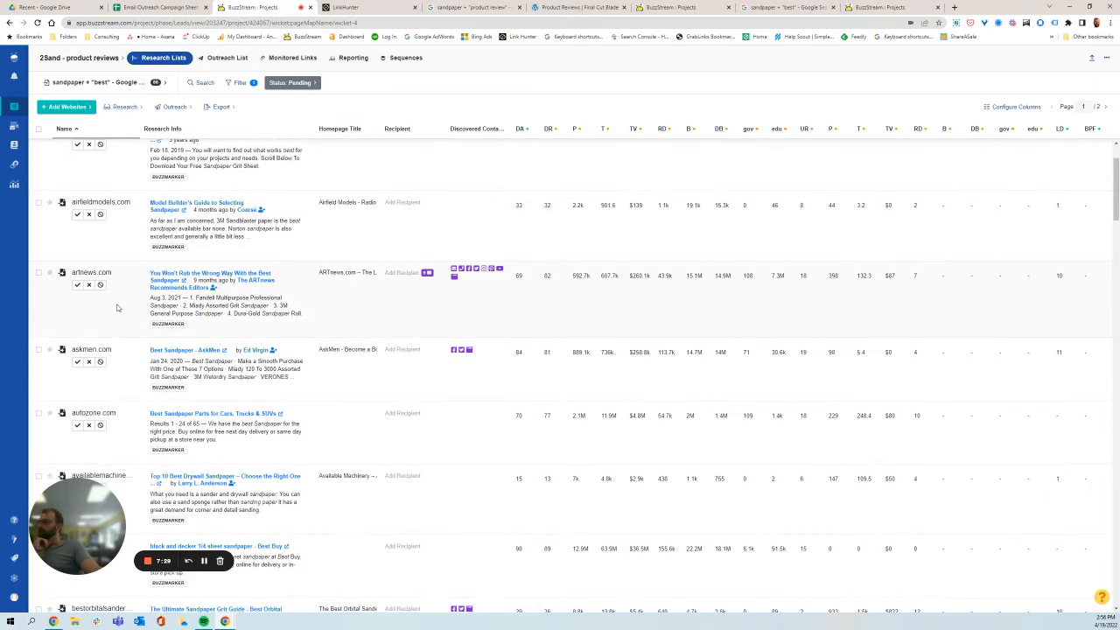
pyautogui.scroll(-2, 117, 308)
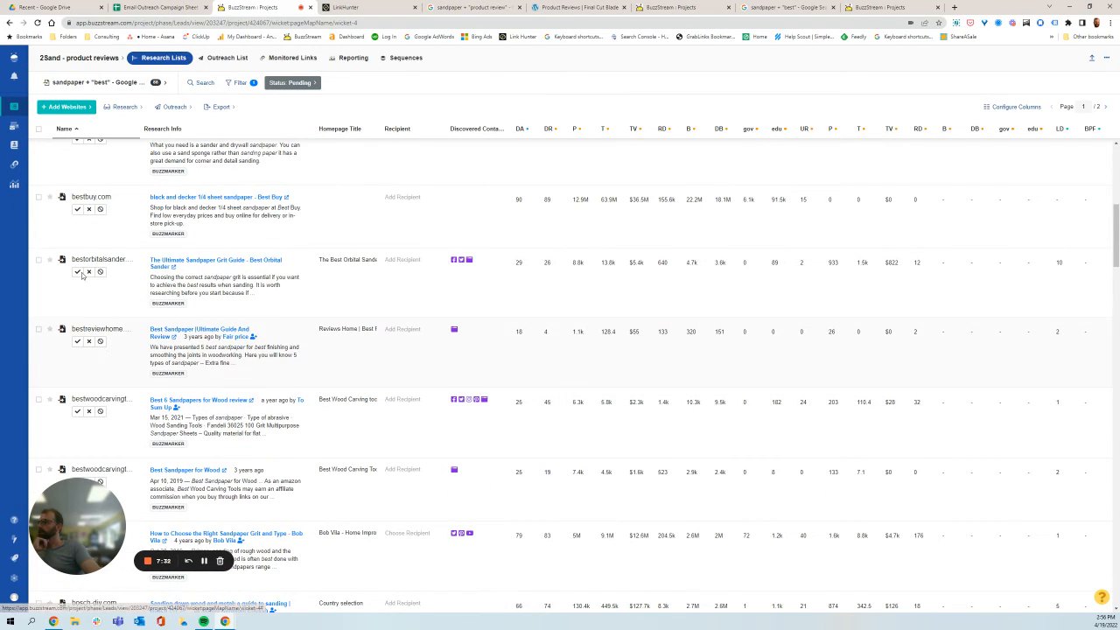
pyautogui.click(88, 209)
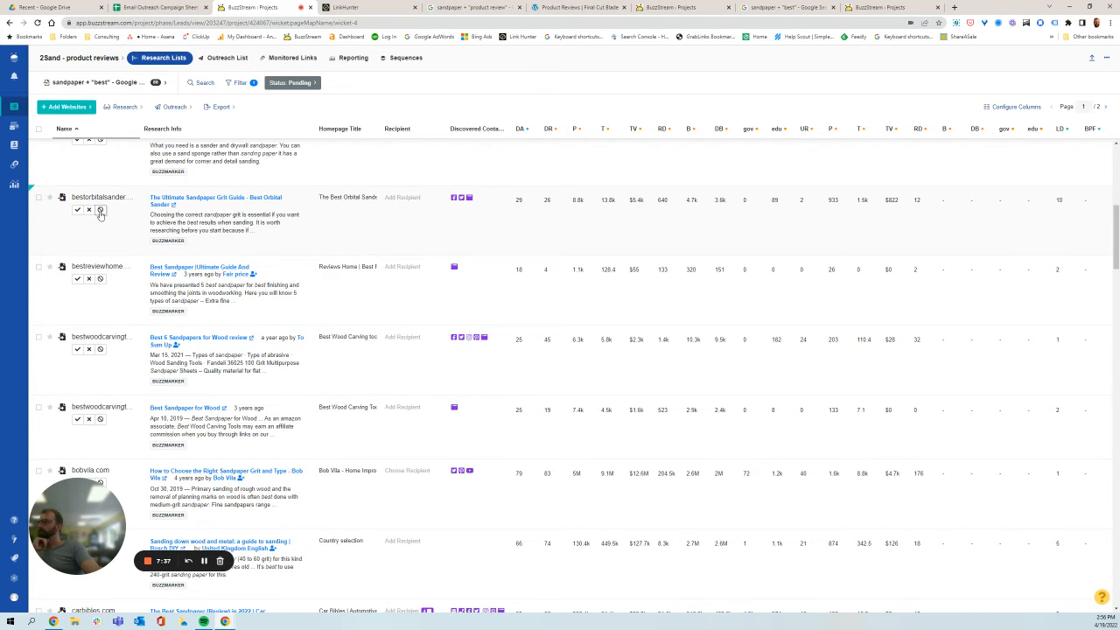
# Select all pending websites on the first page of the sandpaper + "best" list and set their status to Approve
pyautogui.scroll(3, 53, 175)
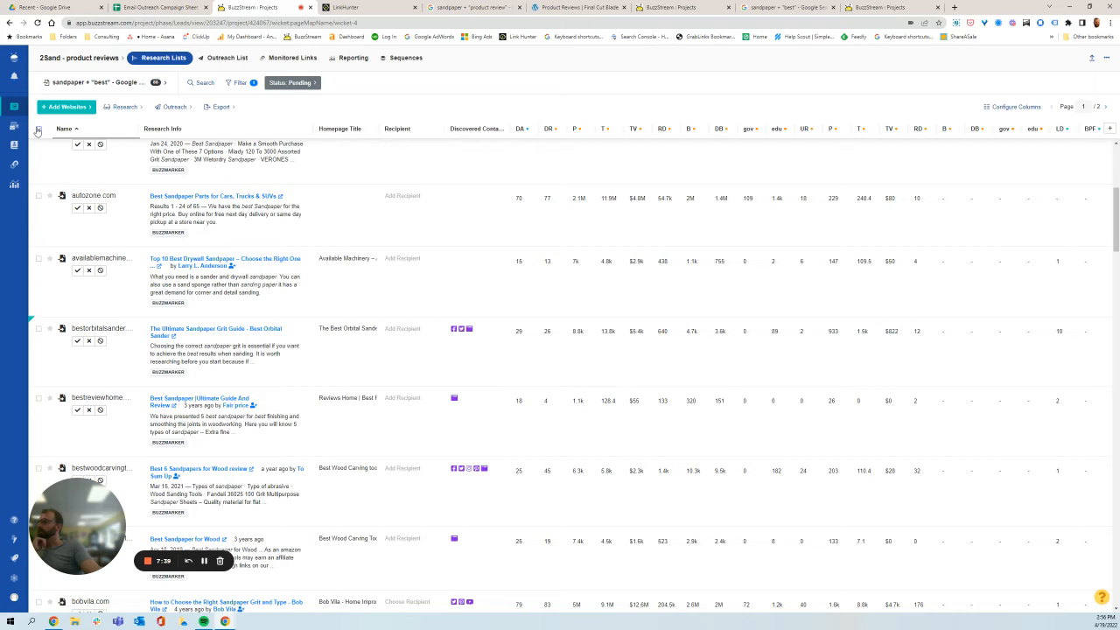
pyautogui.click(38, 129)
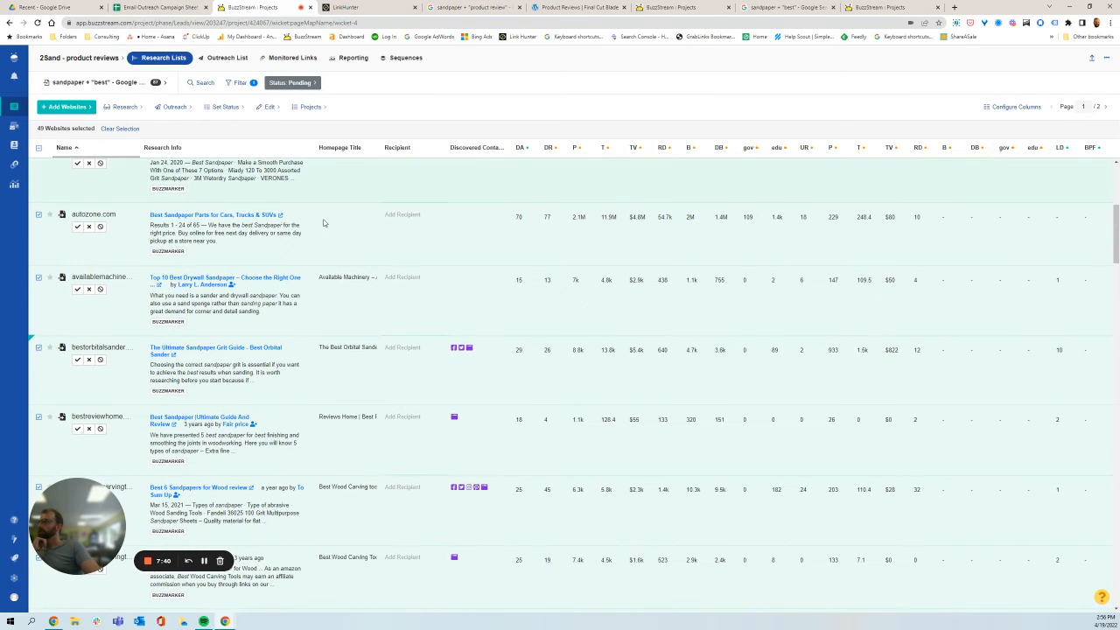
pyautogui.click(271, 108)
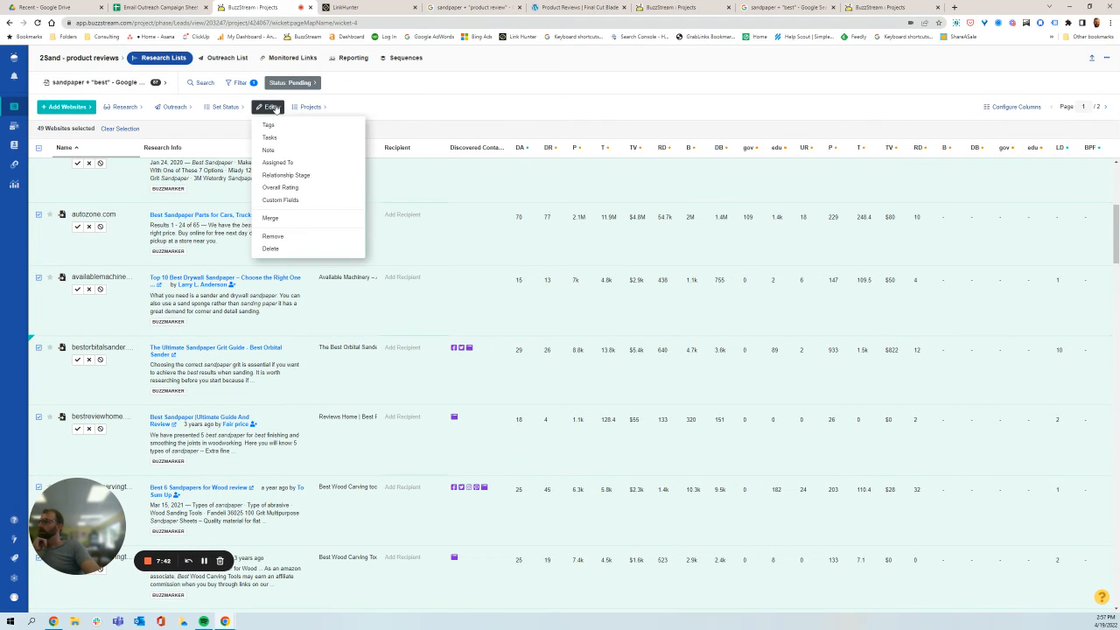
pyautogui.click(275, 108)
pyautogui.click(273, 108)
pyautogui.click(203, 560)
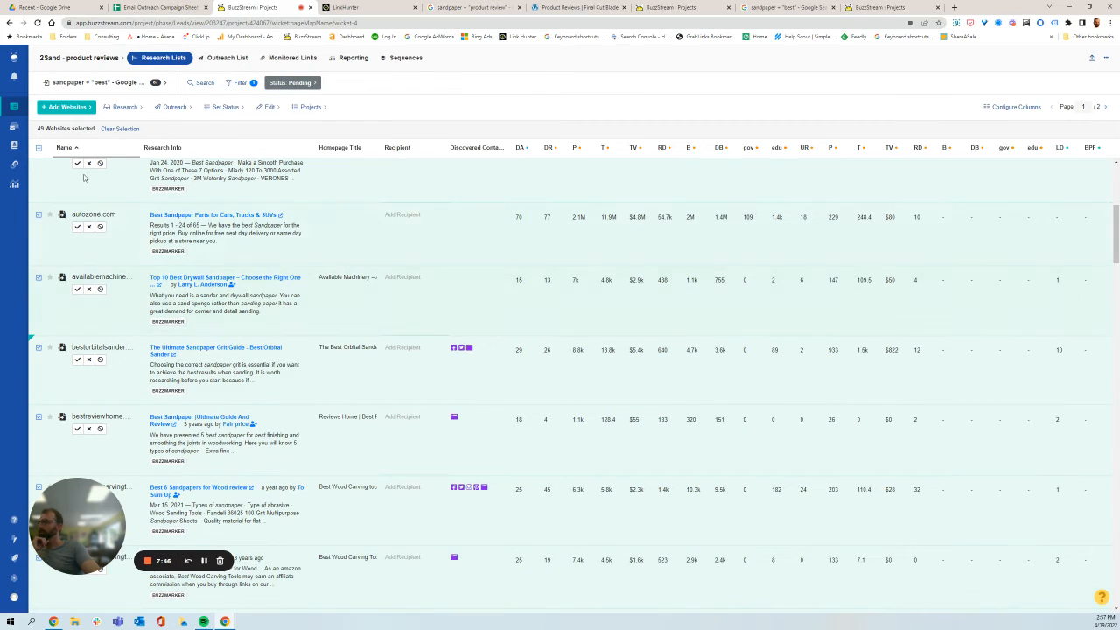
pyautogui.click(223, 106)
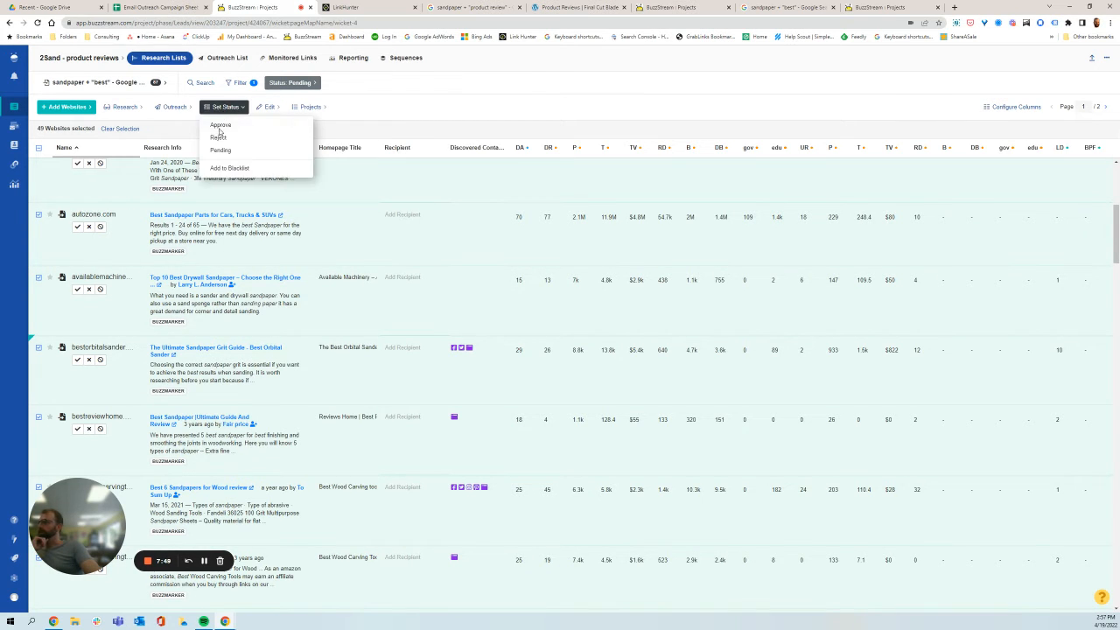
pyautogui.click(219, 127)
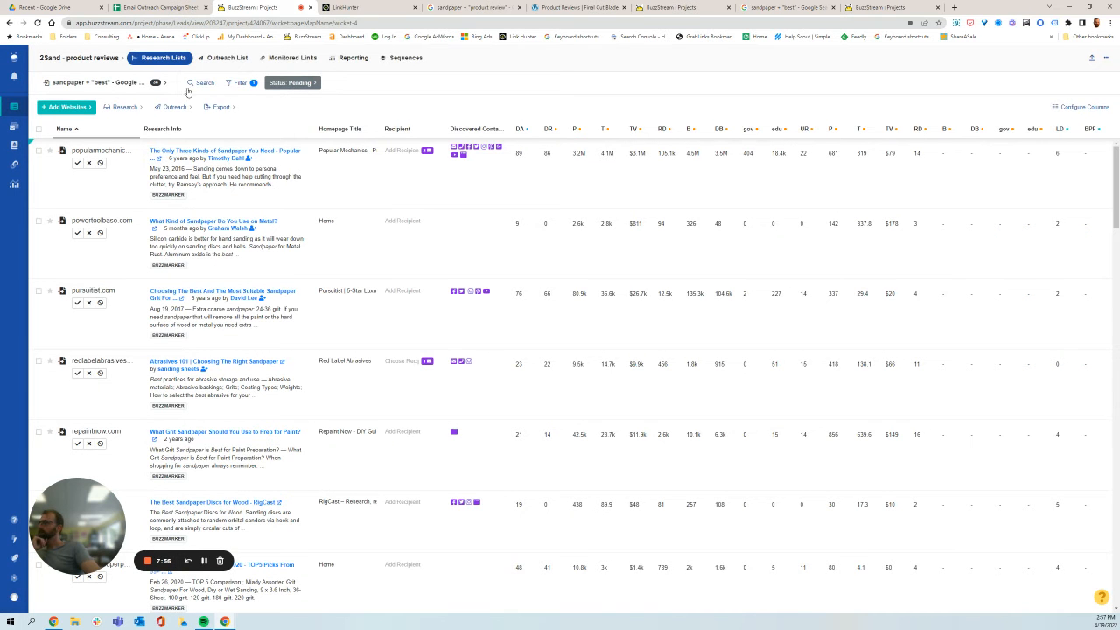
# Select all remaining pending websites in the sandpaper + "best" research list and set their status to Approve
pyautogui.click(248, 87)
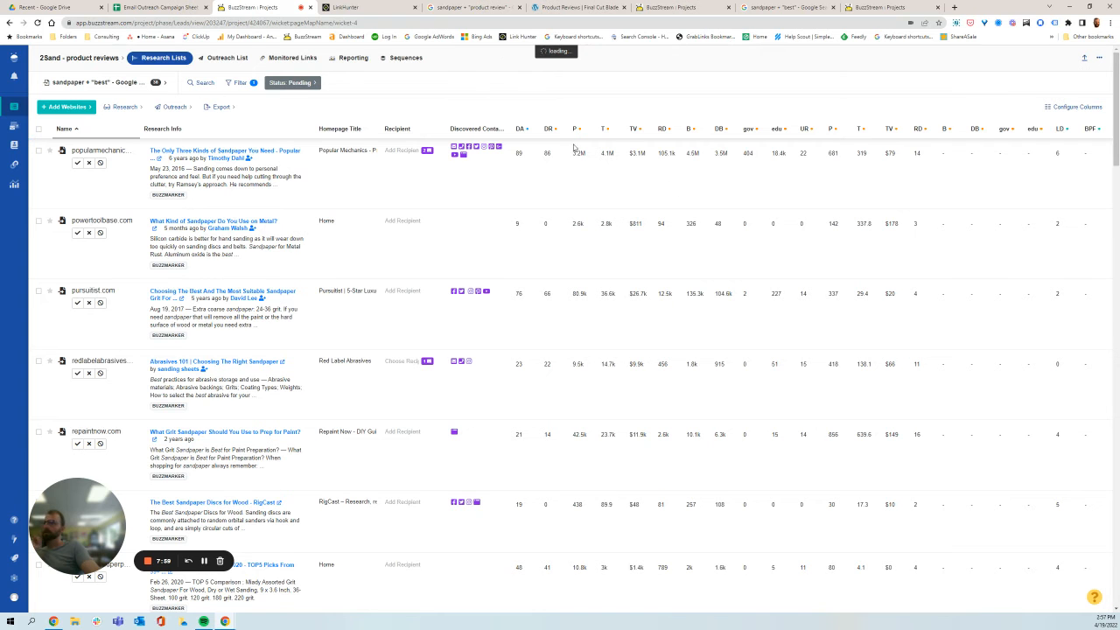
pyautogui.scroll(-2, 668, 411)
pyautogui.scroll(2, 667, 412)
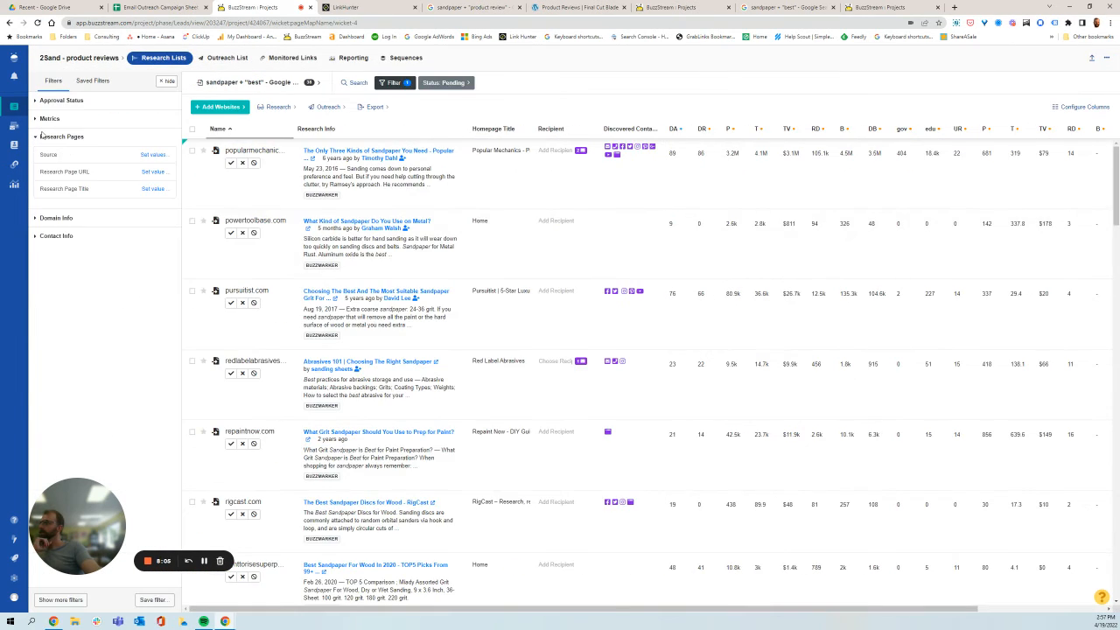
pyautogui.click(192, 131)
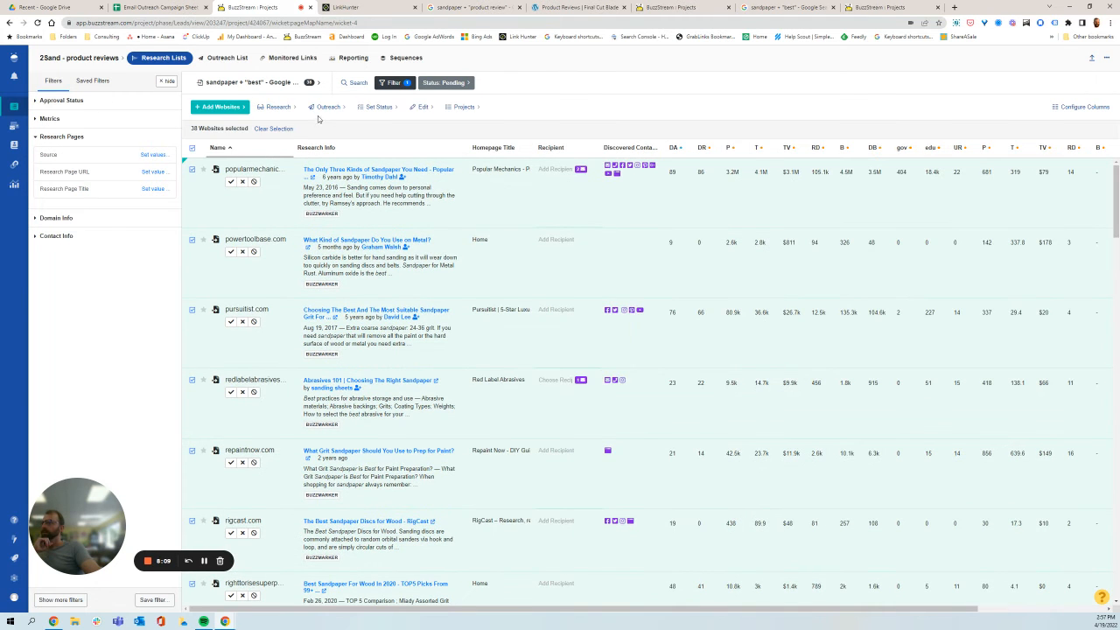
pyautogui.click(376, 109)
pyautogui.click(377, 126)
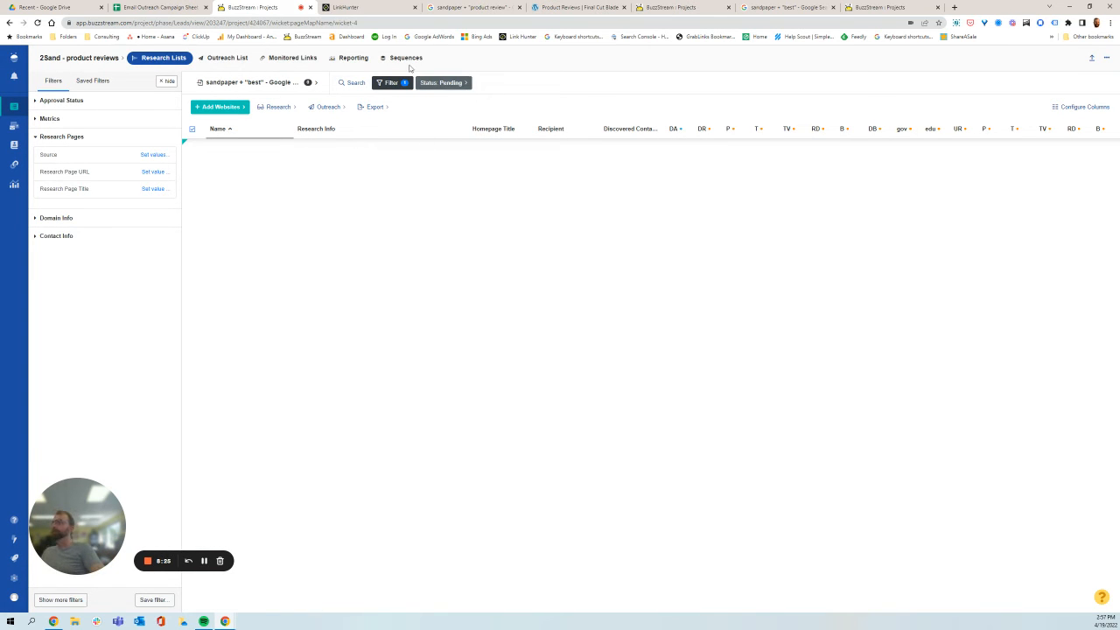
# In the project's outreach list, permanently delete walmart.com from the master database, confirming with DELETE
pyautogui.click(229, 58)
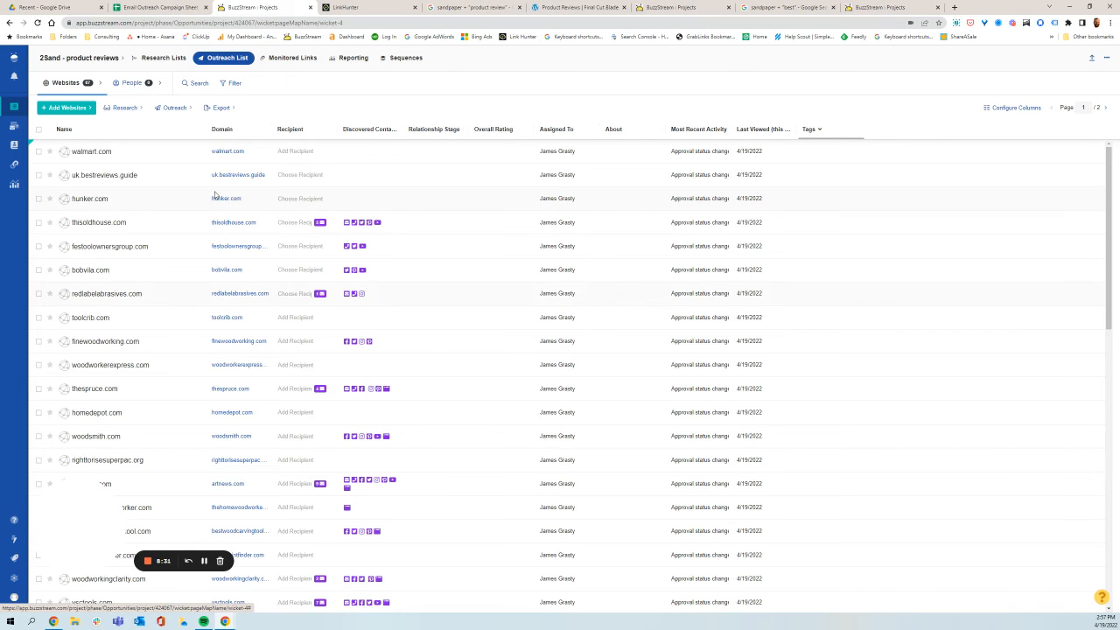
pyautogui.click(38, 153)
pyautogui.click(263, 108)
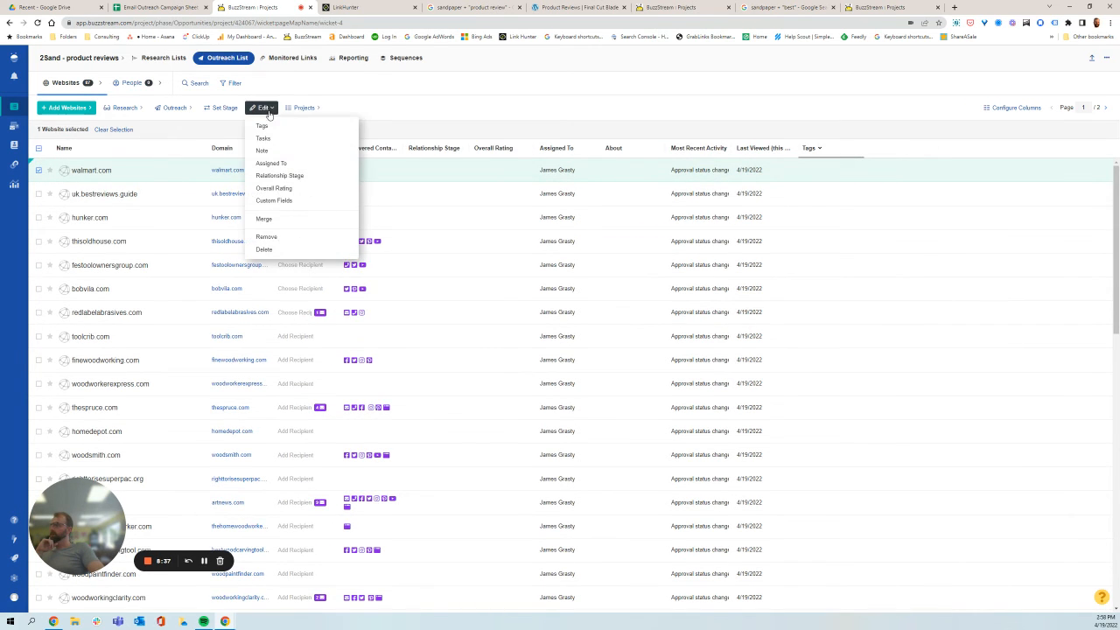
pyautogui.click(286, 251)
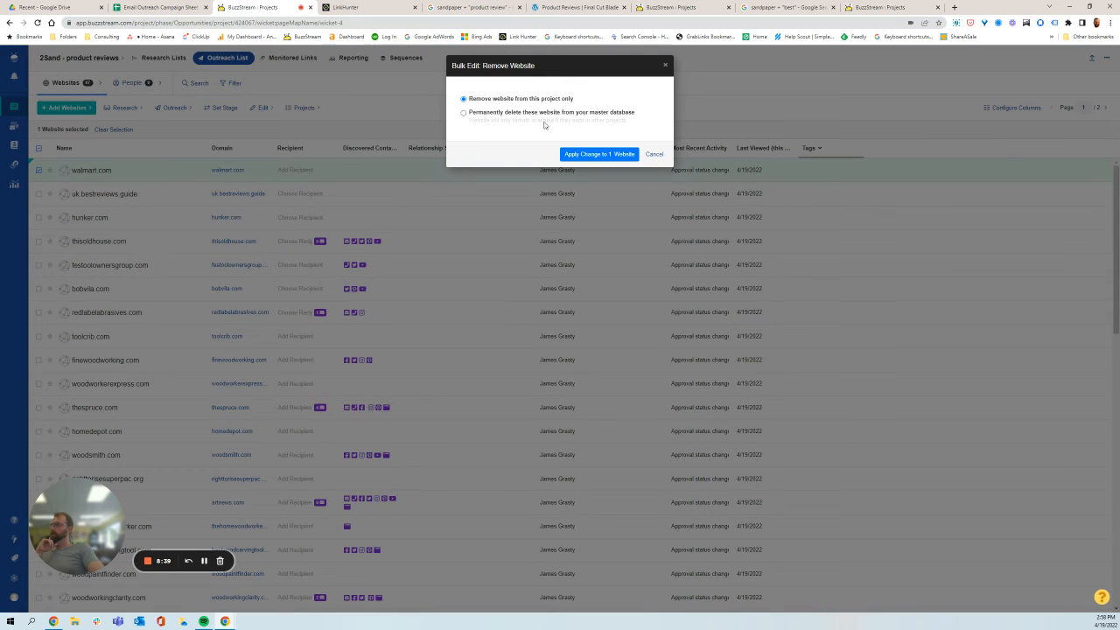
pyautogui.click(464, 112)
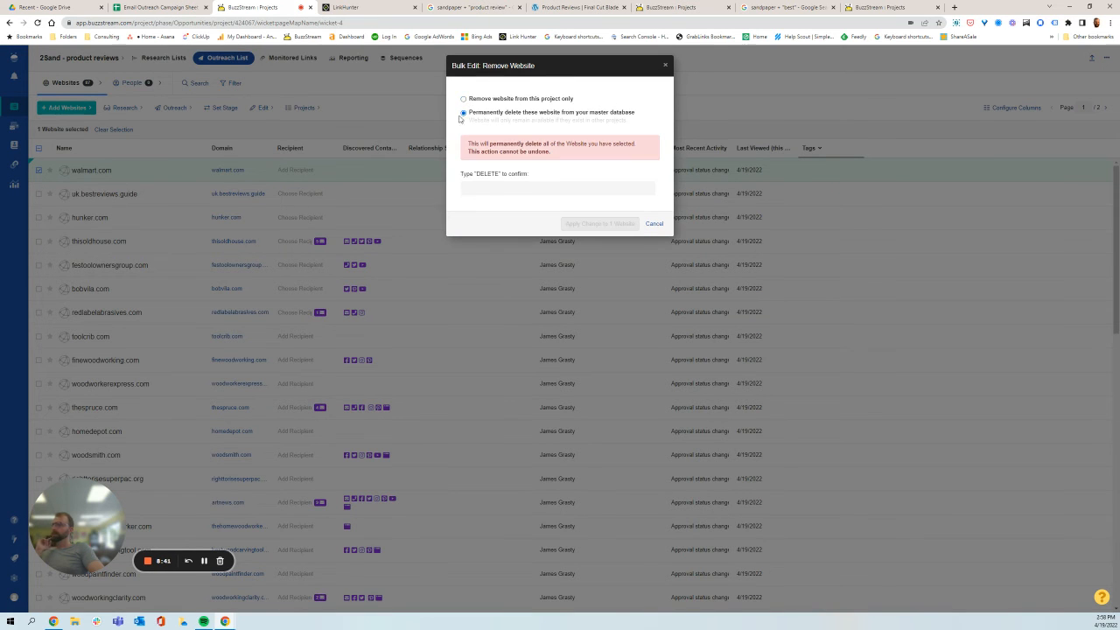
pyautogui.click(518, 189)
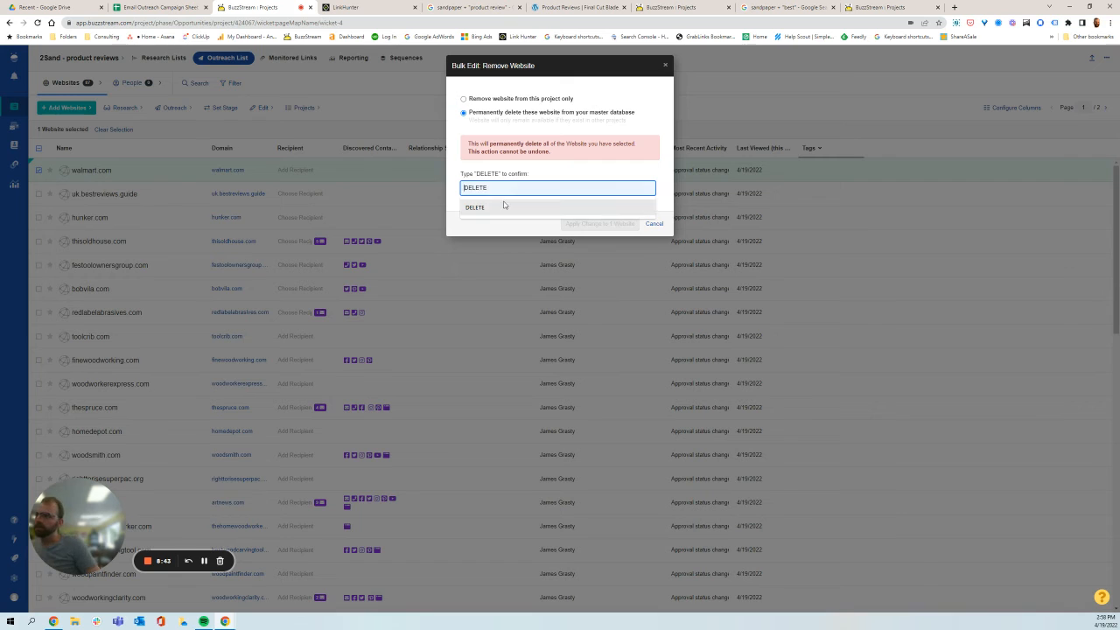
pyautogui.click(505, 208)
pyautogui.click(605, 225)
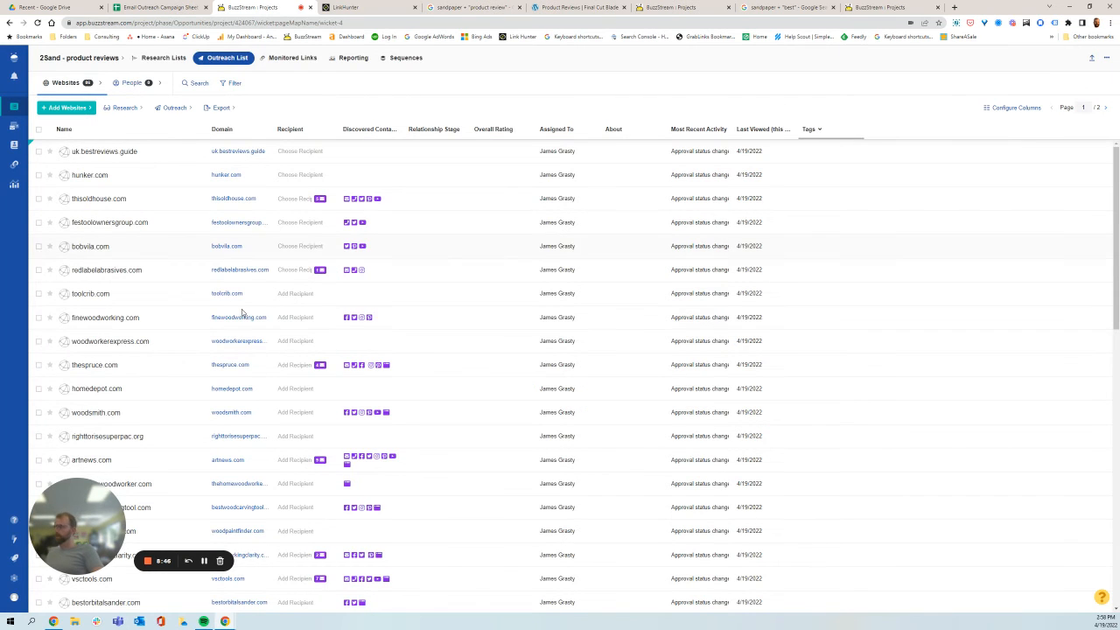
# Look through the outreach list's websites and review the contact record and past email history of thisoldhouse.com
pyautogui.scroll(-1, 127, 337)
pyautogui.scroll(-10, 127, 336)
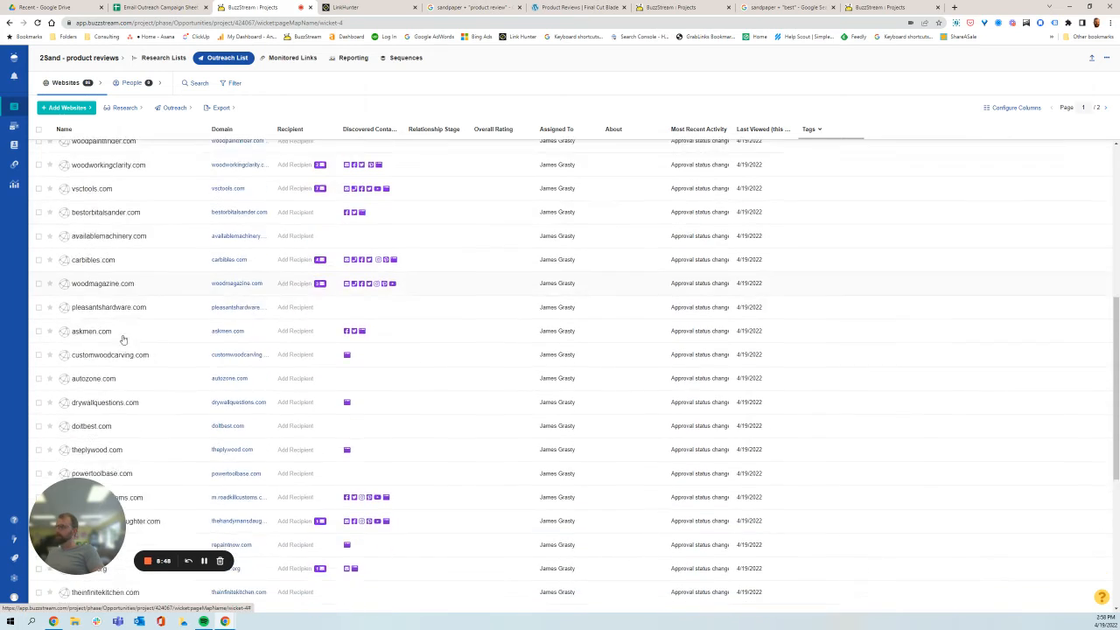
pyautogui.scroll(15, 117, 368)
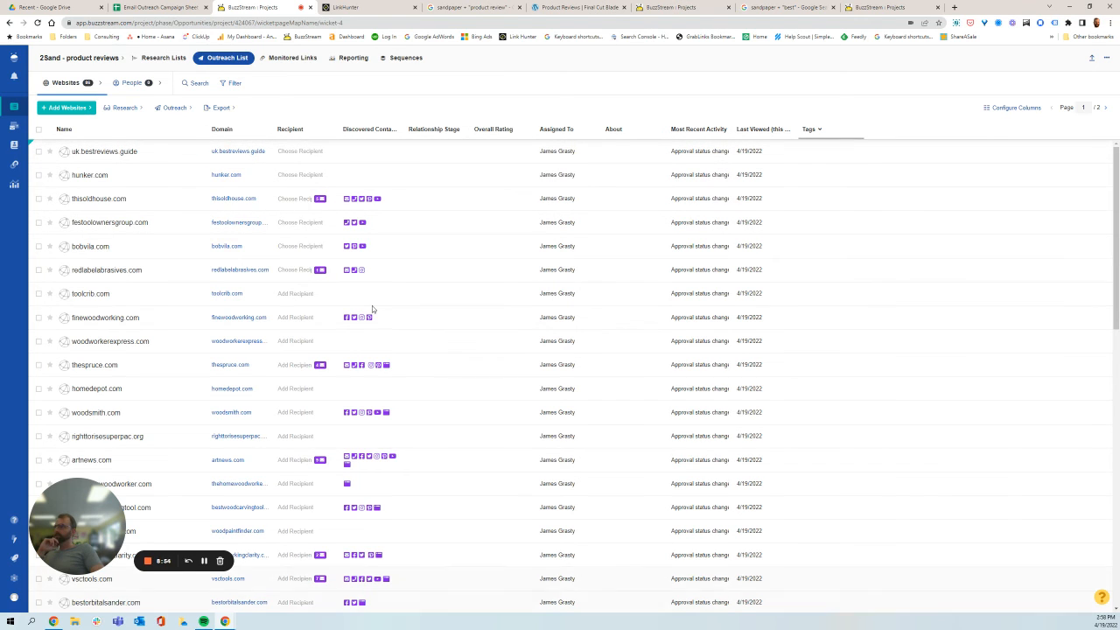
pyautogui.click(126, 203)
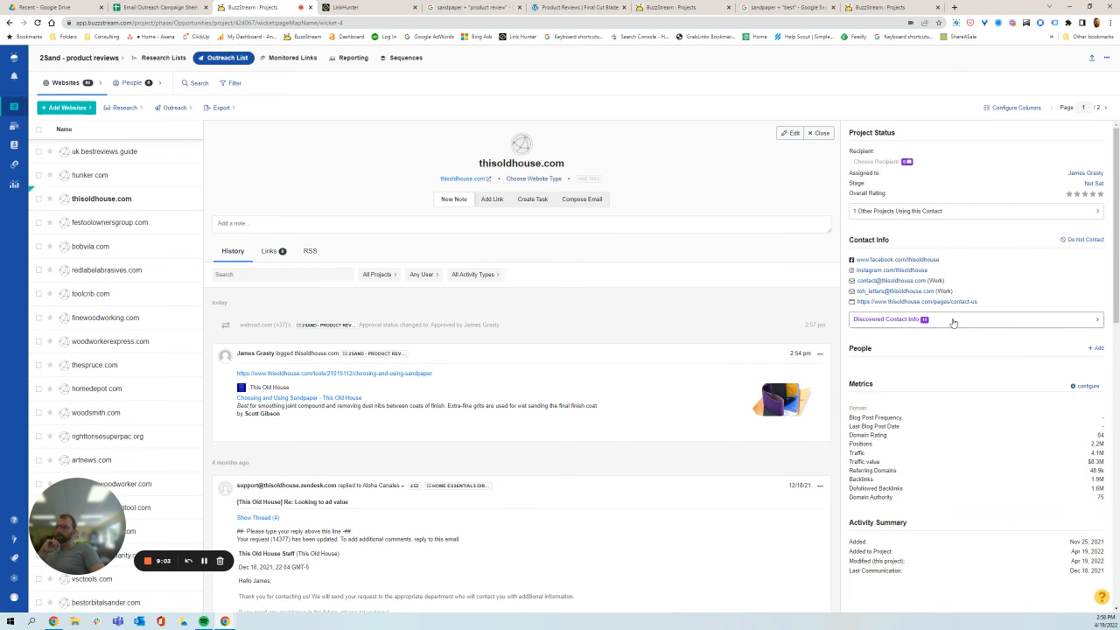
pyautogui.scroll(-1, 282, 368)
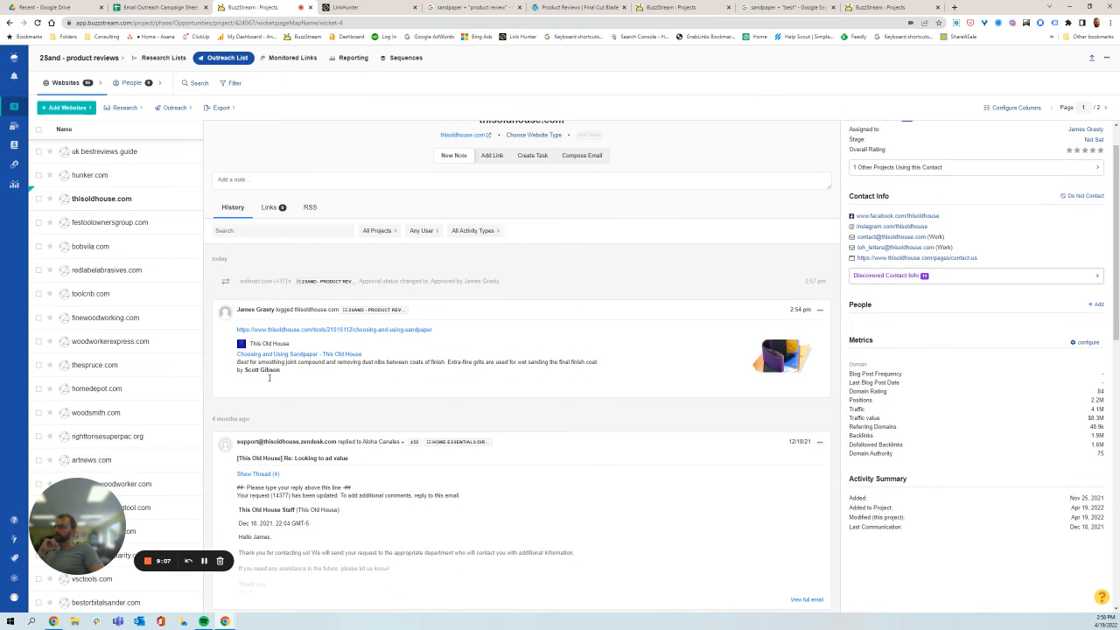
pyautogui.scroll(-1, 400, 484)
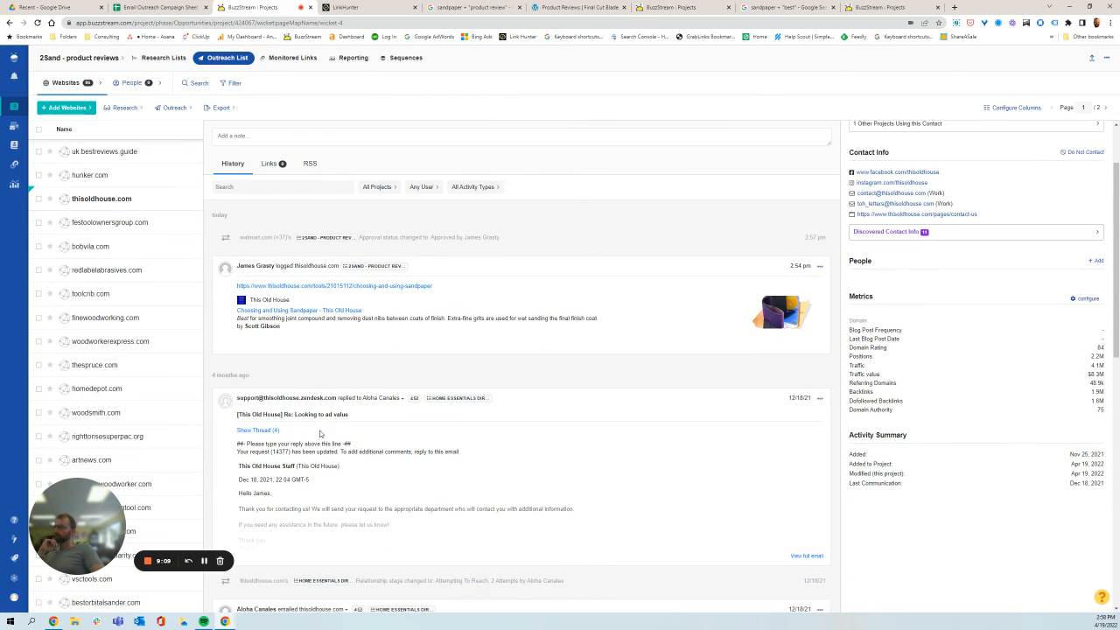
pyautogui.scroll(-8, 431, 462)
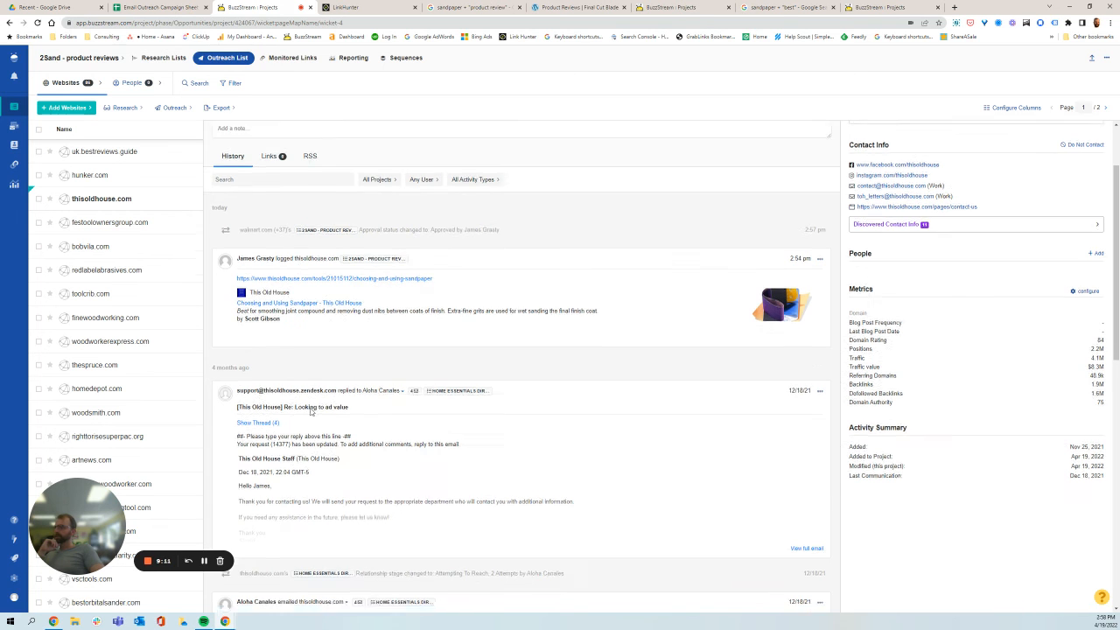
pyautogui.scroll(1, 433, 439)
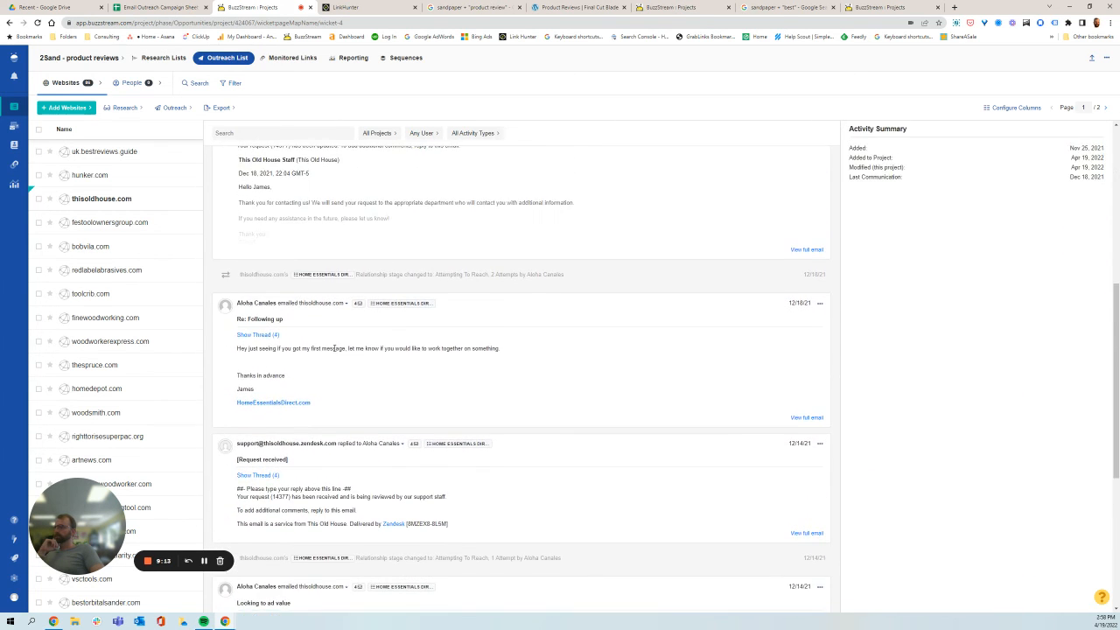
pyautogui.scroll(-3, 405, 442)
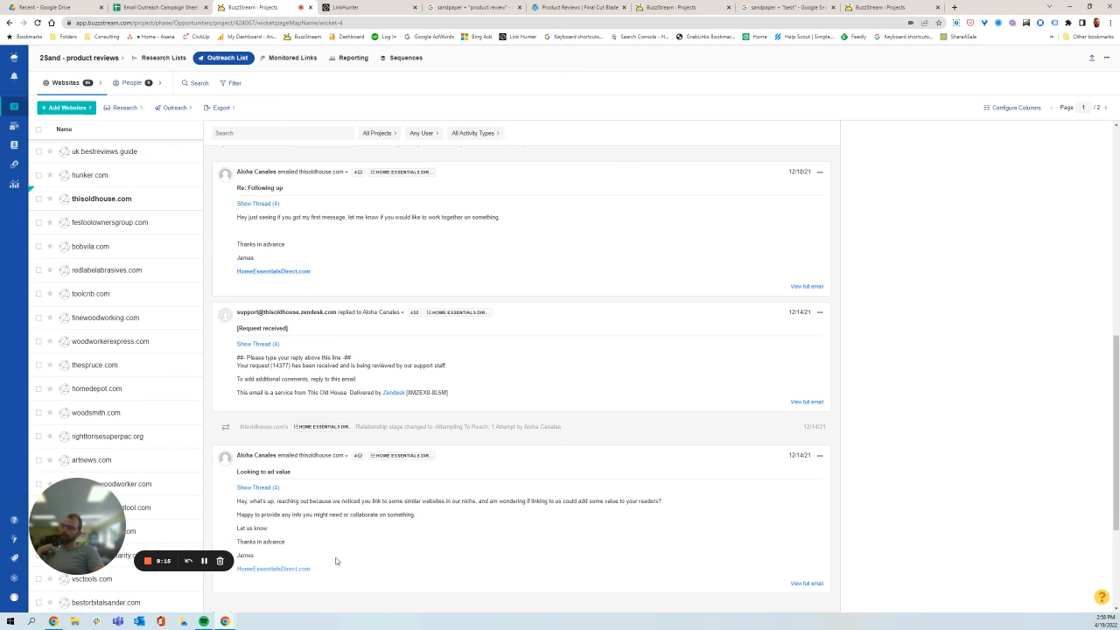
pyautogui.scroll(15, 433, 499)
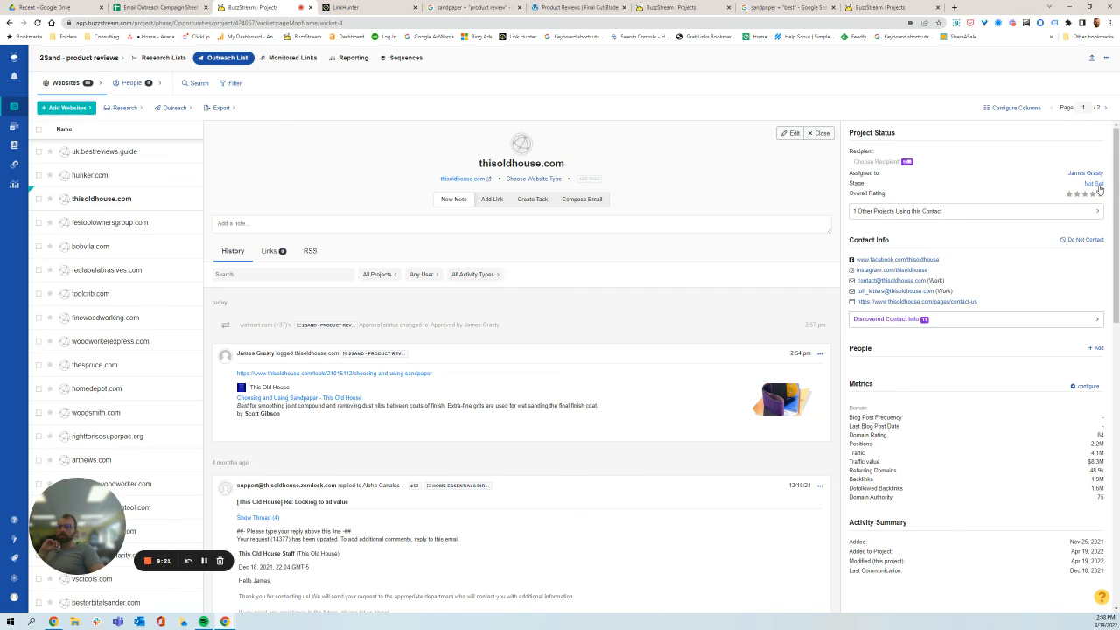
# Look at the available relationship stages and assignees in the project status of thisoldhouse.com
pyautogui.click(1095, 185)
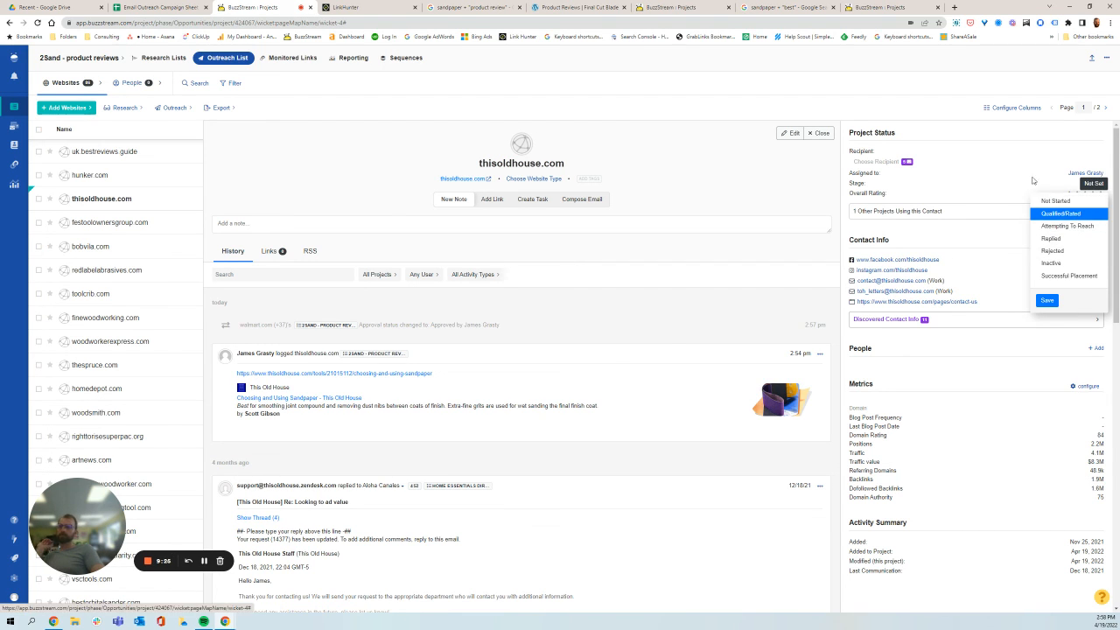
pyautogui.click(962, 179)
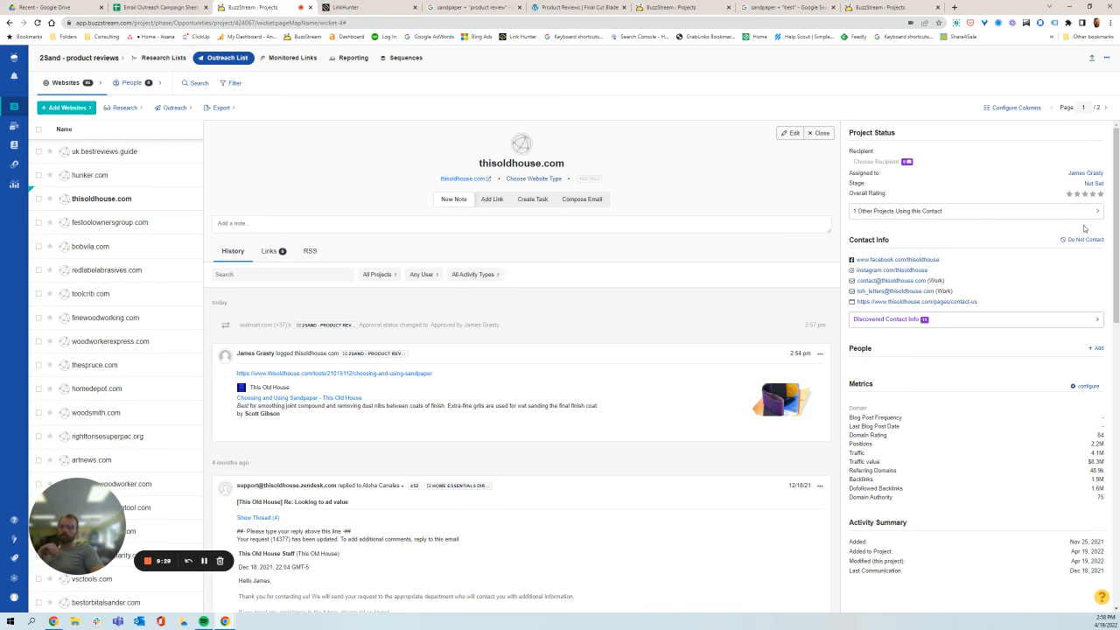
pyautogui.click(1080, 175)
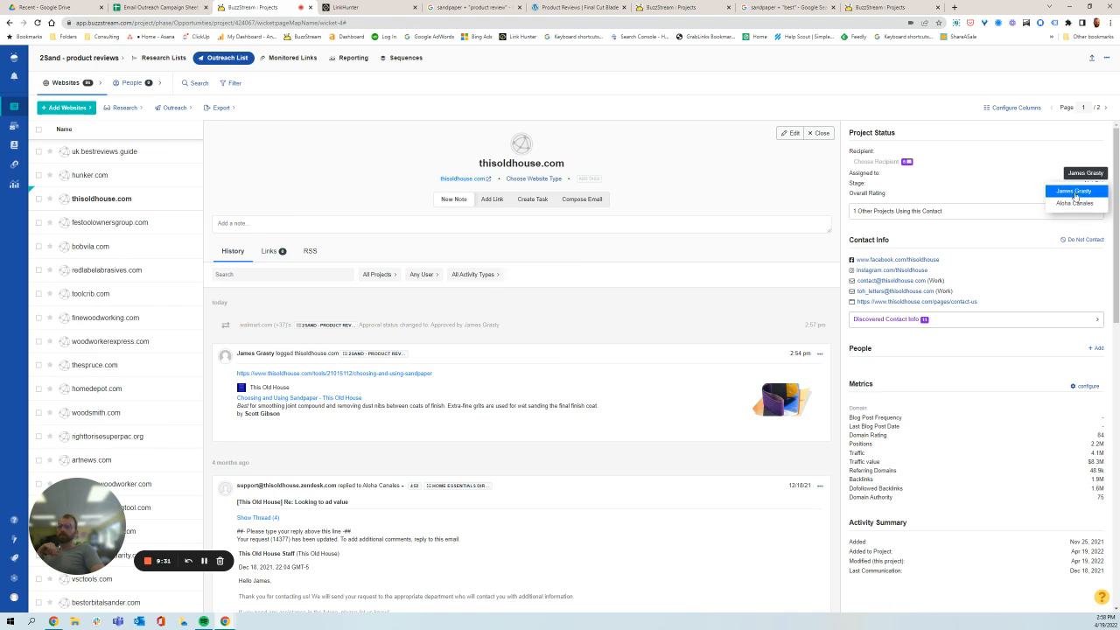
pyautogui.click(1037, 180)
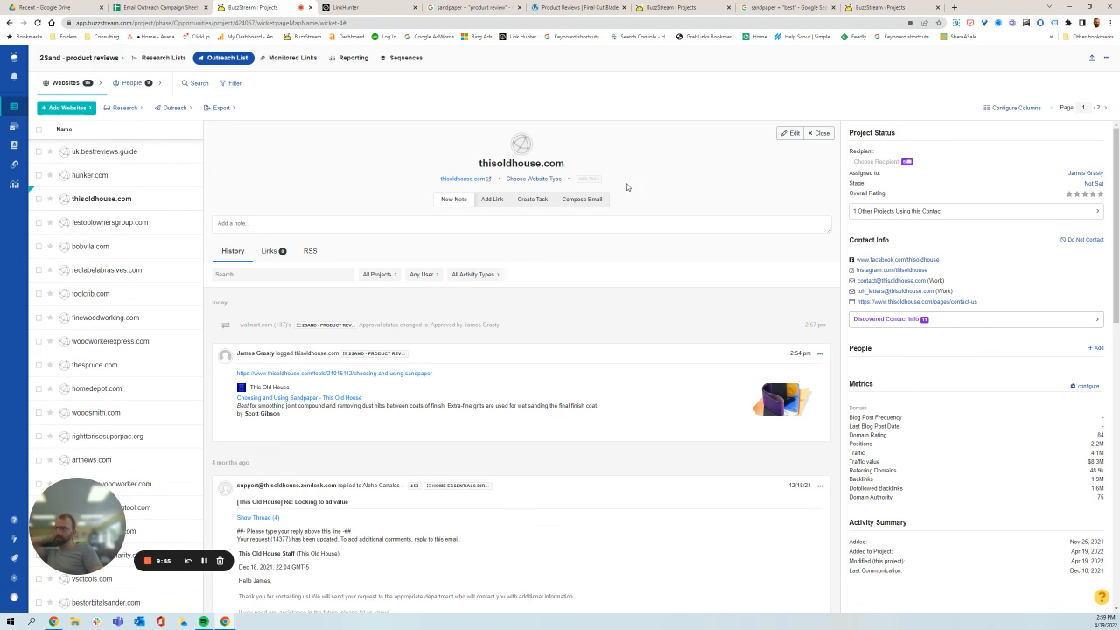
# Open the toolcrib.com record from the outreach list and review its contact info, metrics and activity history
pyautogui.click(98, 295)
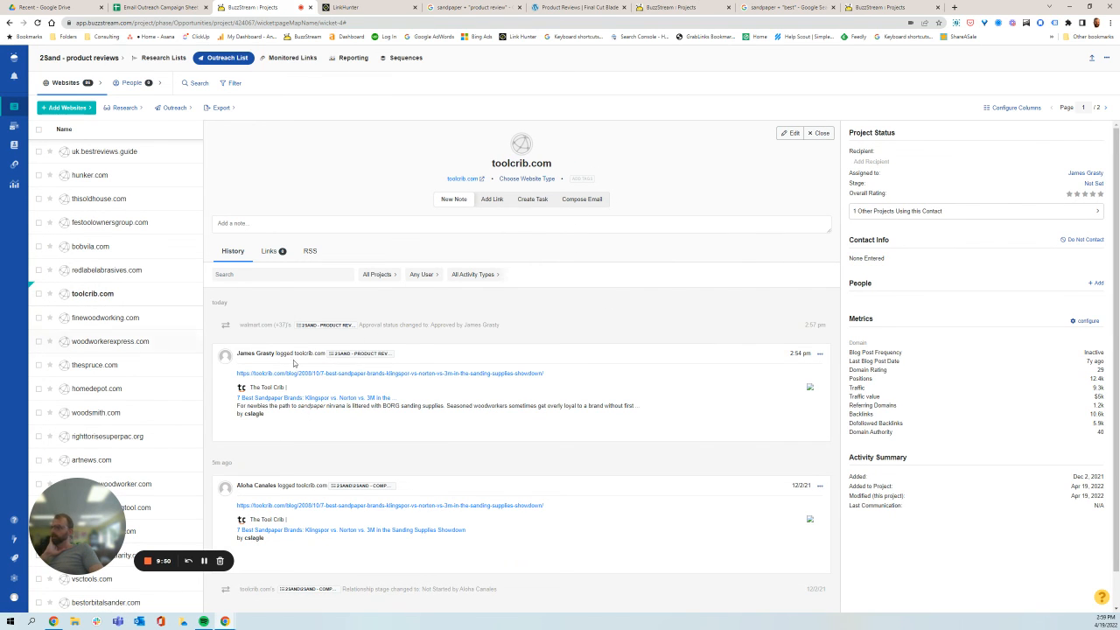
pyautogui.scroll(-2, 521, 410)
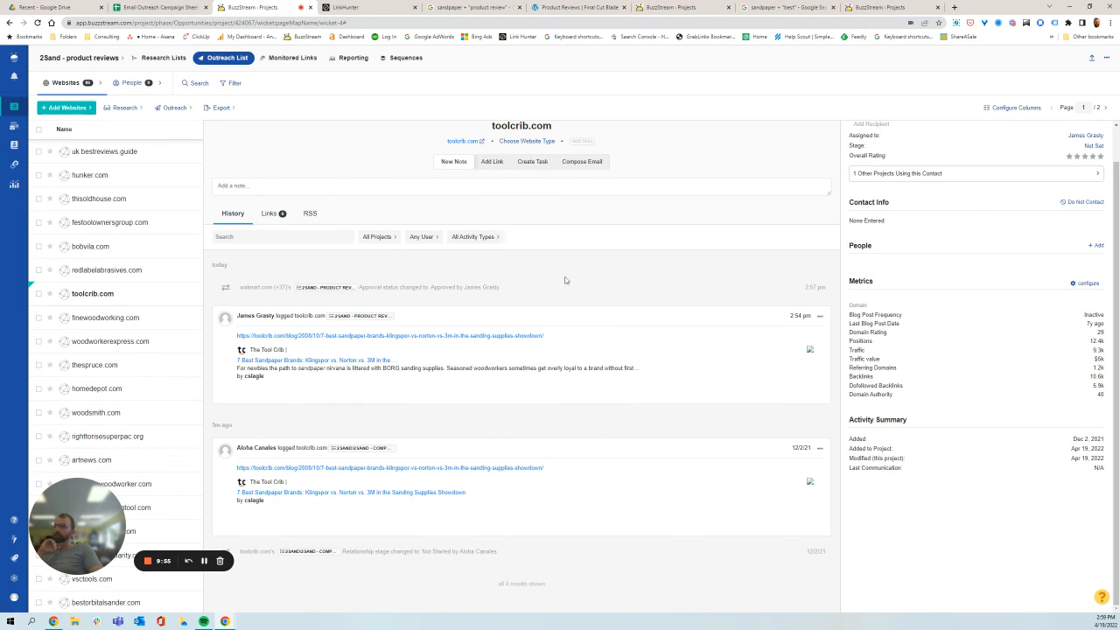
pyautogui.scroll(2, 565, 280)
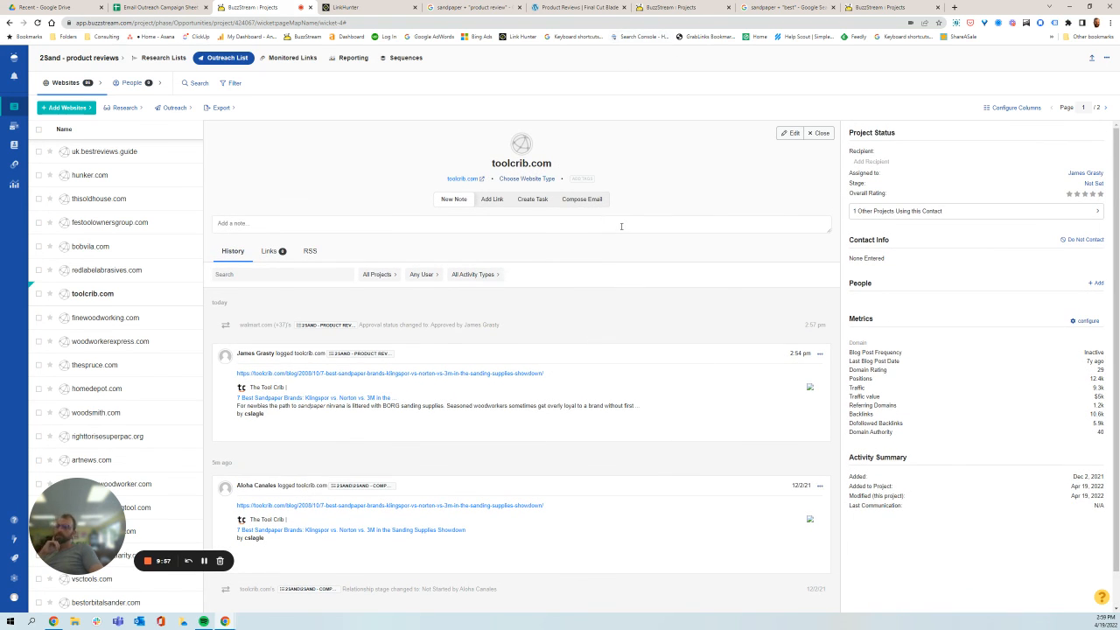